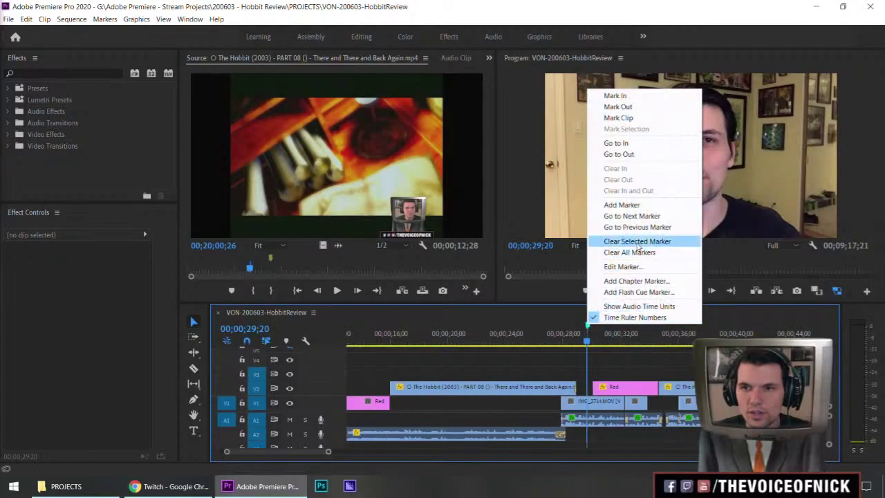
Clear the selected marker at 00;00;29;20 on the sequence's time ruler.
click(637, 241)
key(minus)
key(minus)
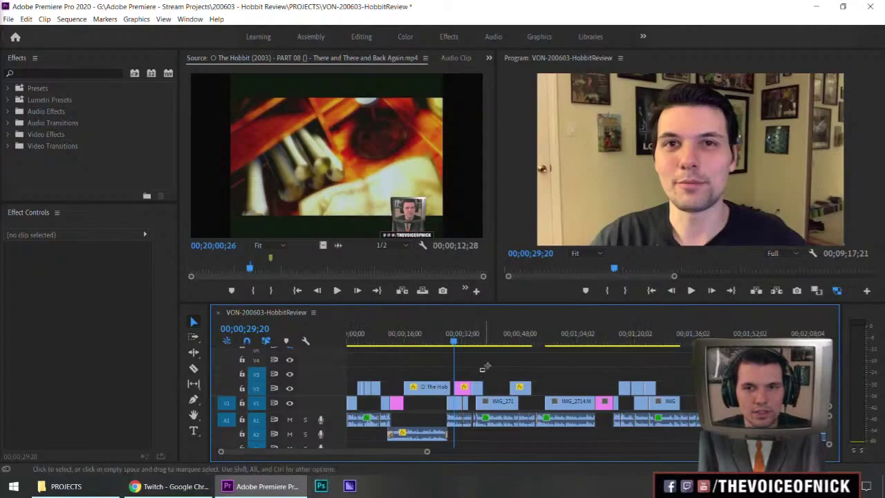
key(equal)
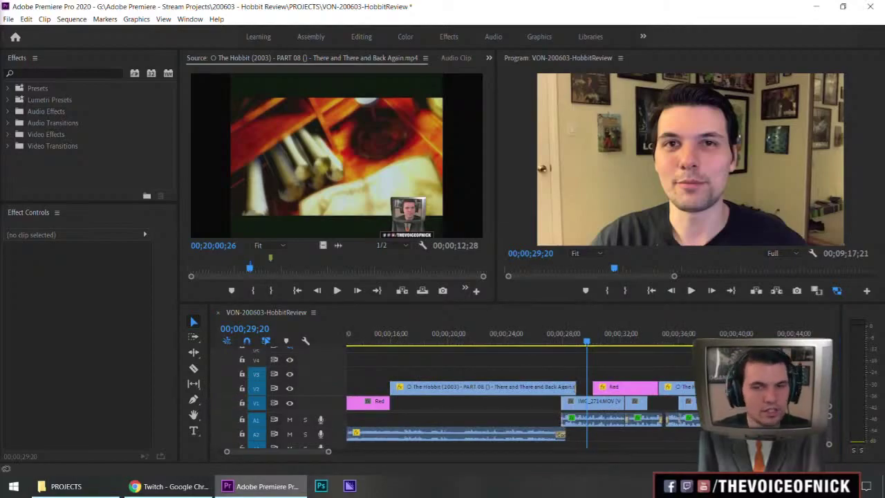
Import the JPG files HobbitReview-1977Posters and HobbitReview-JacksonPosters from the 200603 - Hobbit Review IMAGES folder.
key(ctrl+i)
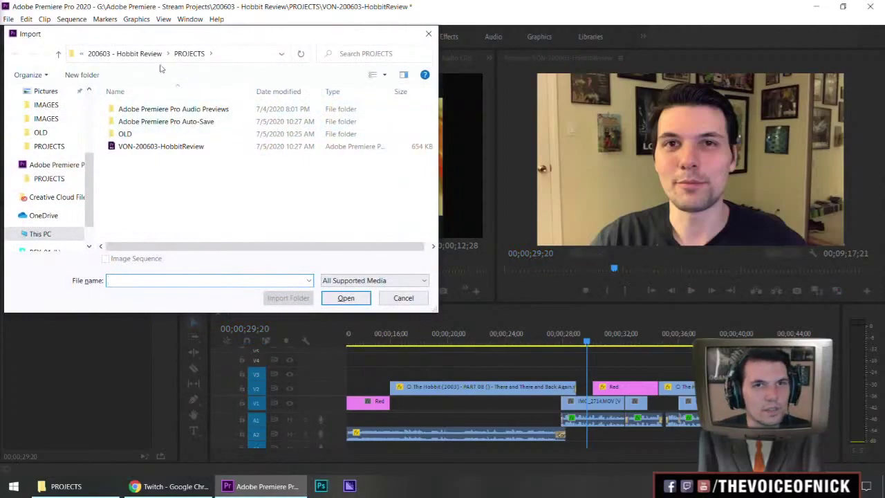
click(146, 55)
double_click(133, 135)
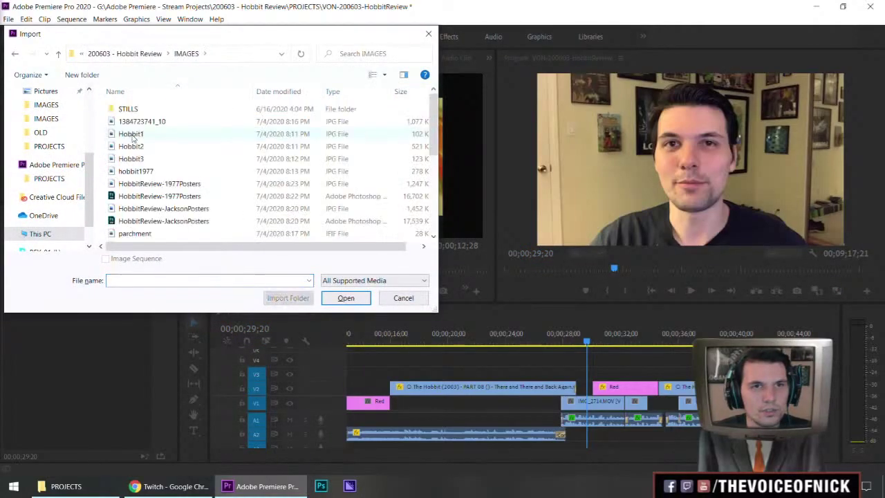
scroll(169, 159, down, 2)
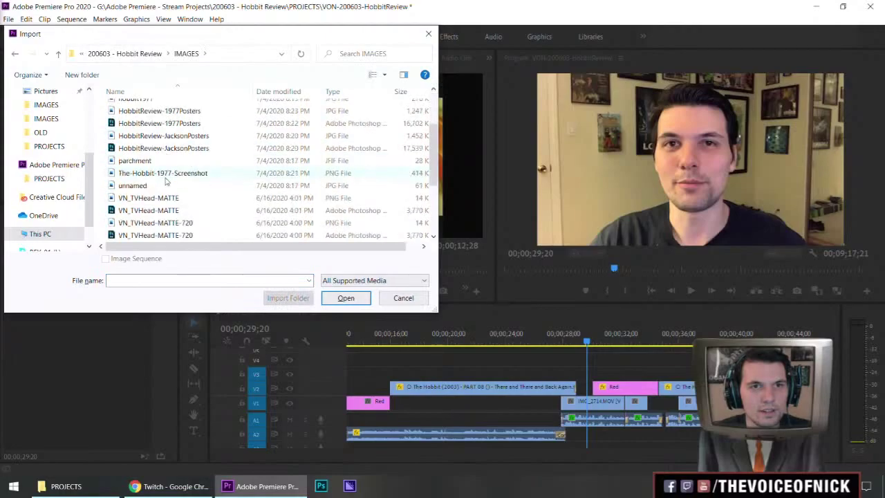
click(193, 136)
ctrl+click(193, 113)
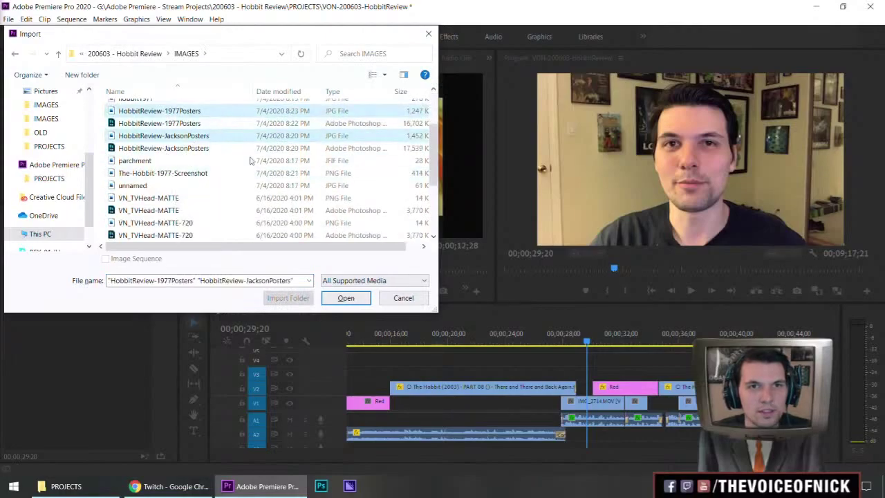
click(344, 298)
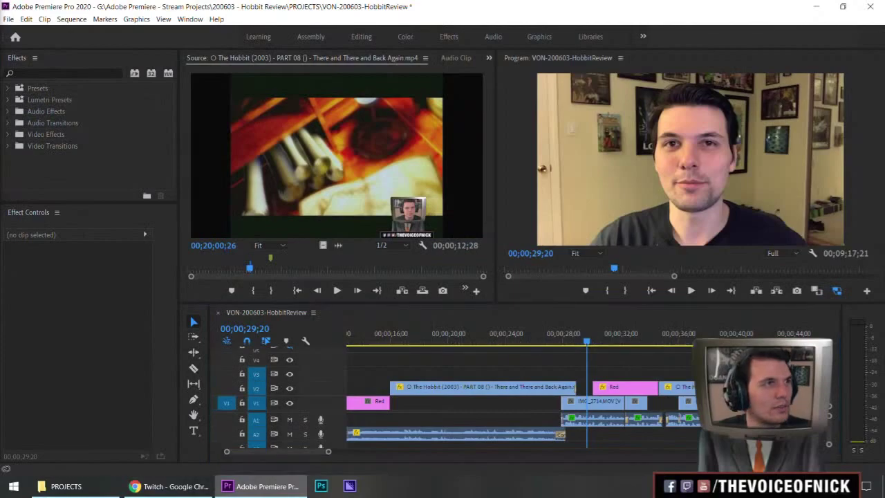
Place the HobbitReview-1977Posters image on track V3 above the Red placeholder clip.
drag(440, 329, 636, 356)
key(minus)
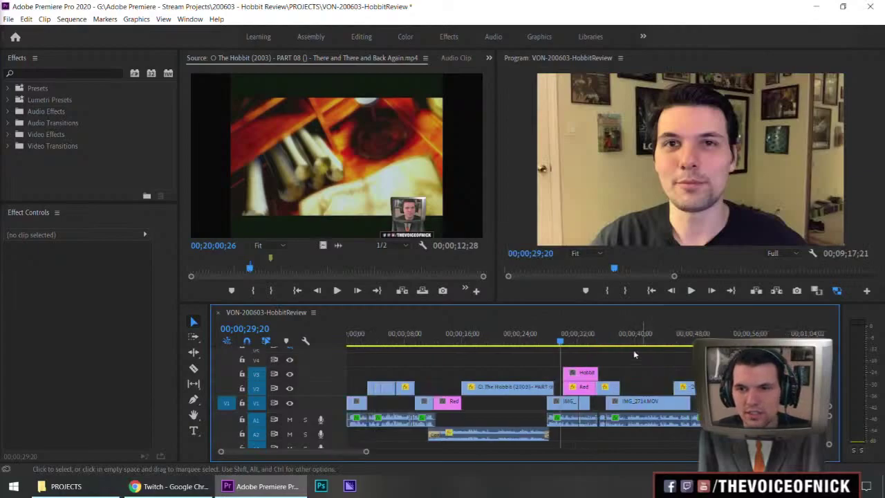
key(equal)
key(minus)
Play through the narration and trim the 1977 posters clip to start at 00;00;32;12 and end with the Red clip.
key(space)
key(equal)
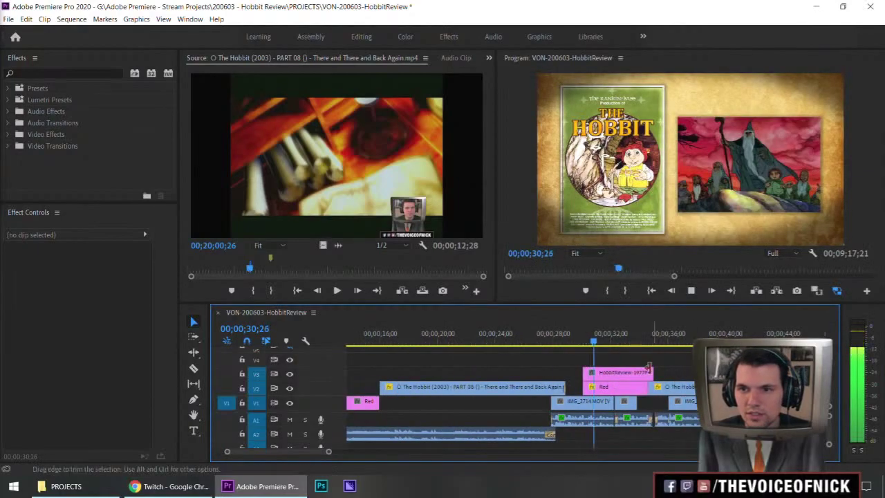
key(space)
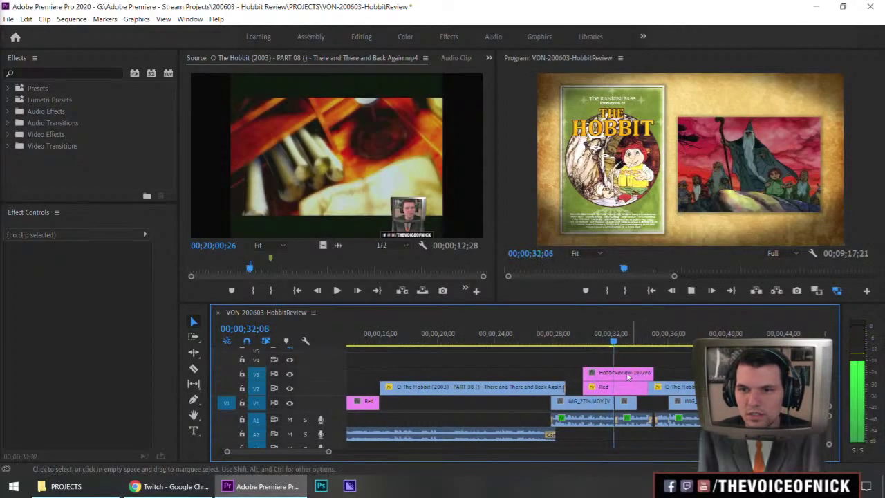
drag(585, 373, 617, 374)
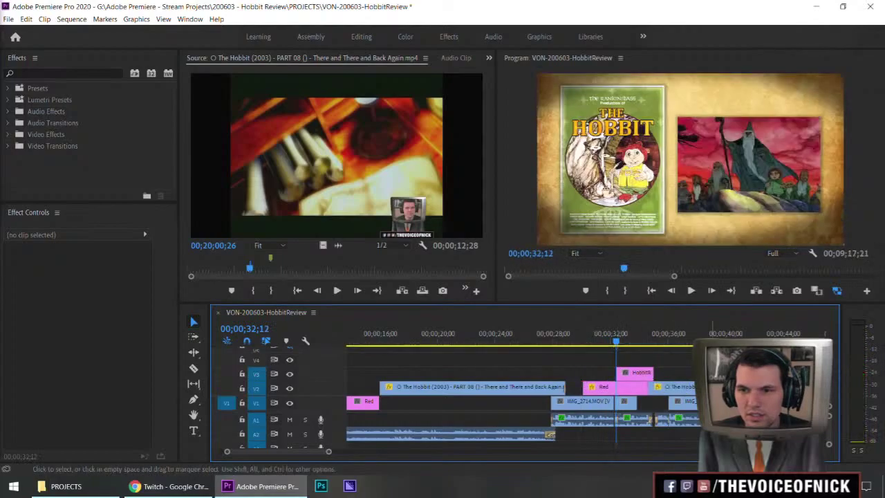
key(equal)
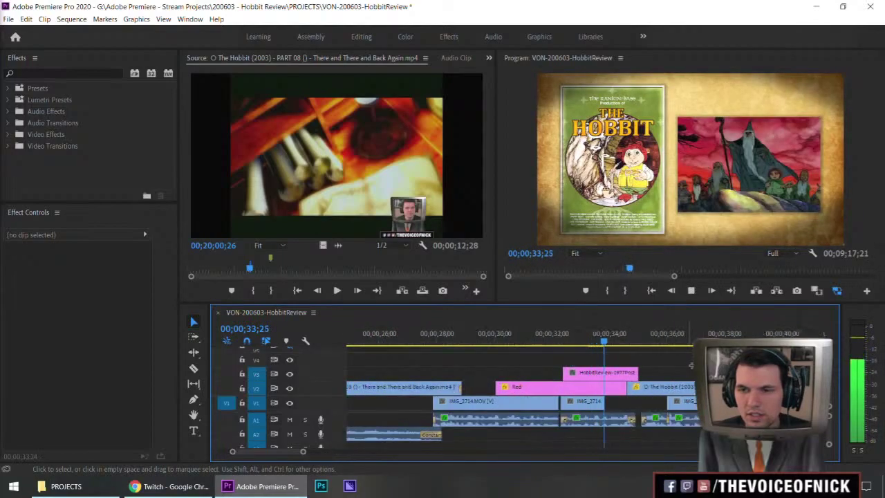
click(625, 343)
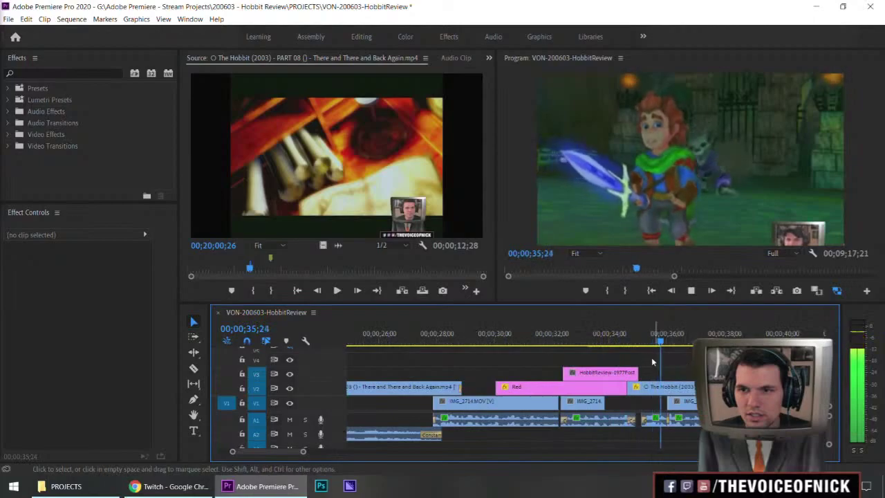
key(space)
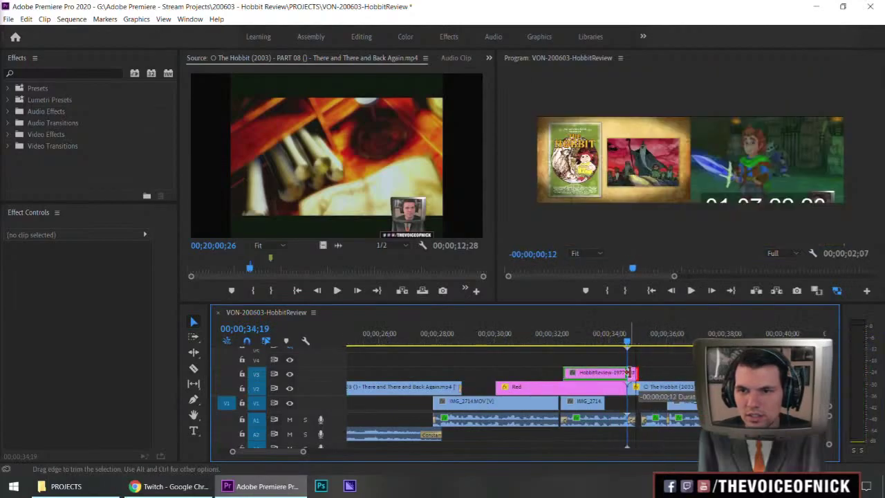
Place the HobbitReview-JacksonPosters image on V3 from the Red clip's start and trim its end to meet the 1977 posters clip.
scroll(681, 359, down, 2)
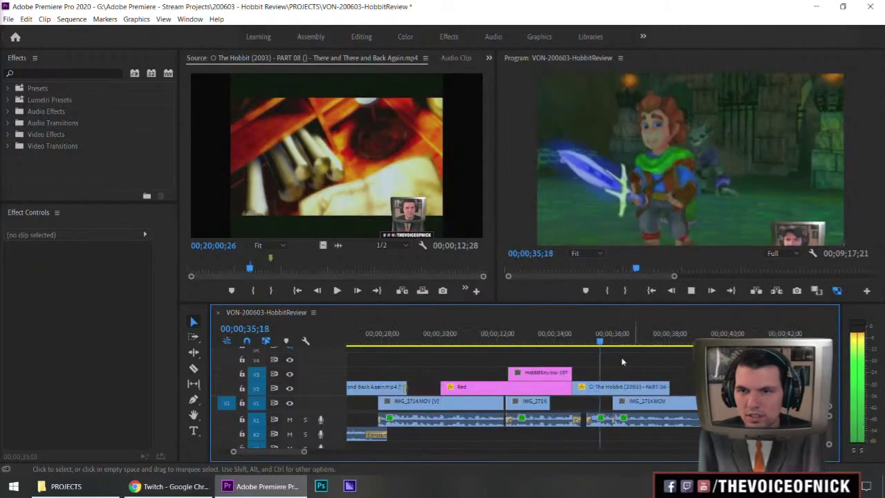
click(503, 341)
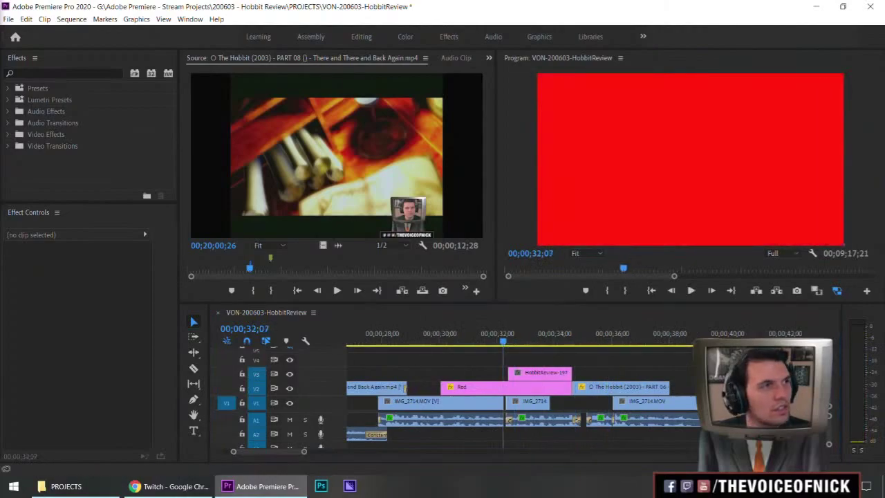
drag(0, 267, 446, 368)
drag(585, 360, 476, 377)
Play back the two poster images with the program preview maximized, and save the project.
click(420, 335)
key(space)
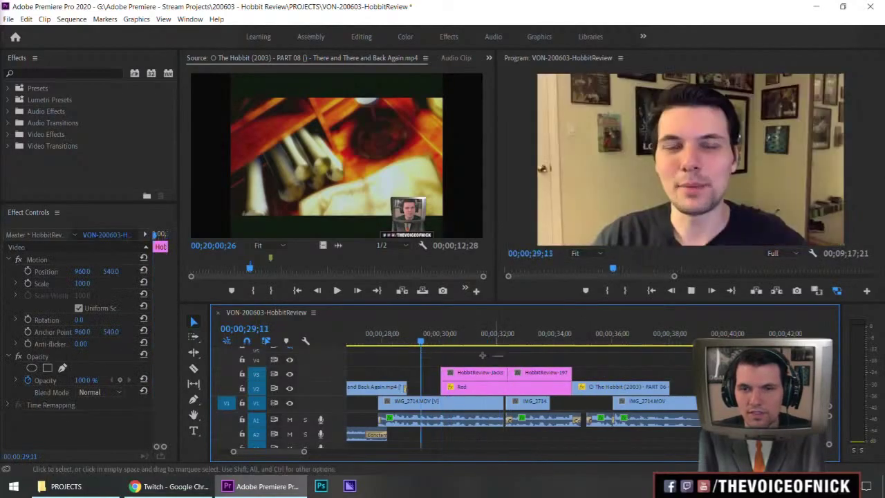
key(grave)
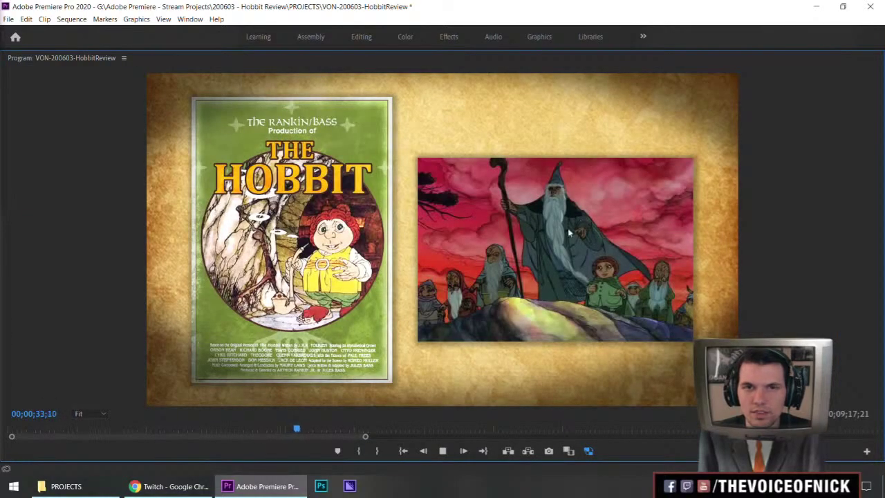
key(grave)
drag(533, 332, 494, 348)
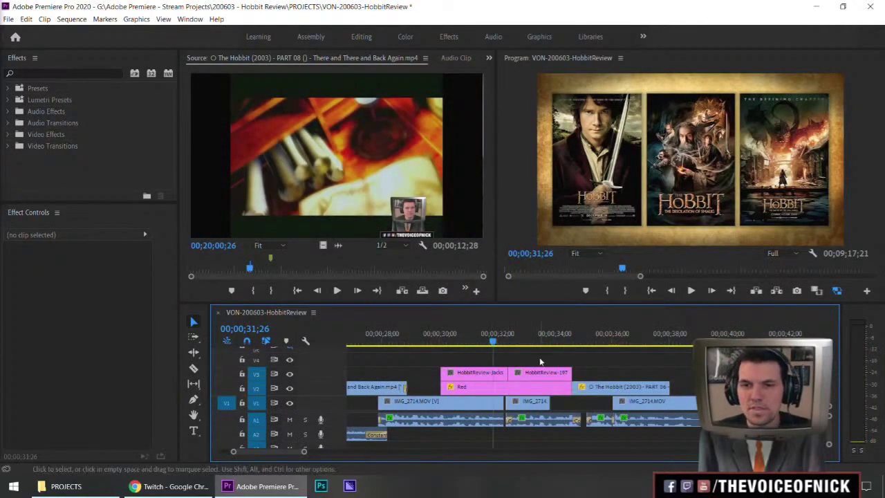
key(ctrl+s)
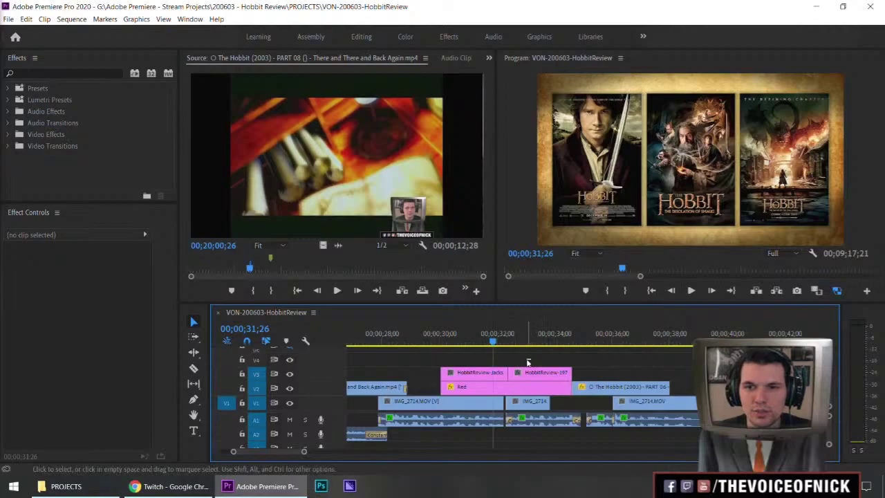
Switch to Photoshop and open the PSD files HobbitReview-1977Posters and HobbitReview-JacksonPosters.
click(321, 486)
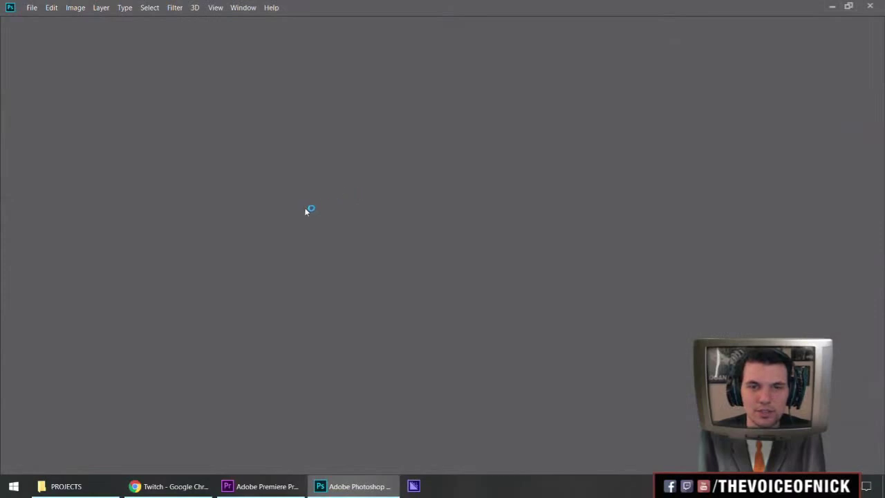
mouse_move(198, 489)
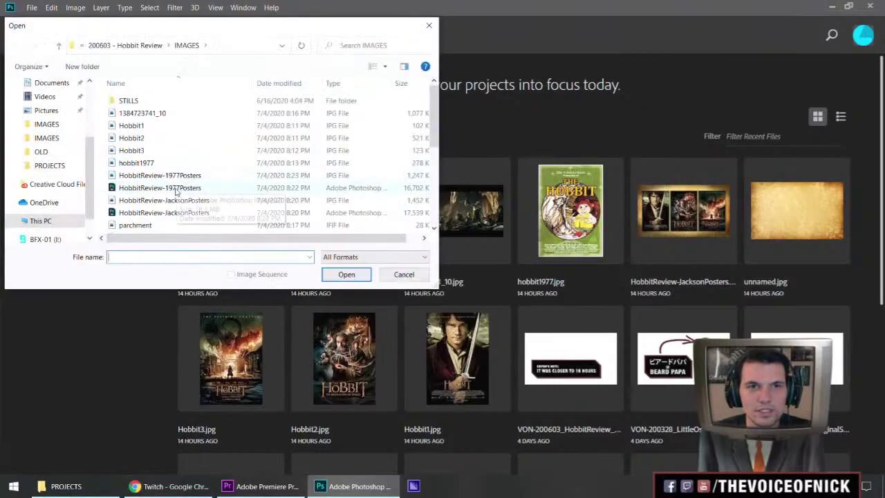
click(176, 190)
ctrl+click(174, 225)
ctrl+click(175, 225)
ctrl+click(177, 212)
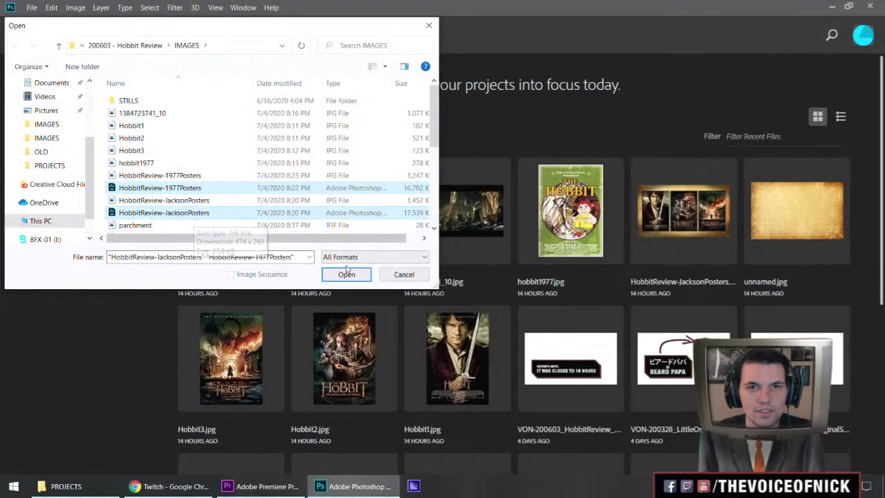
click(346, 273)
Switch to Premiere Pro to examine the Jackson posters frame in a maximized preview, and return to Photoshop.
click(263, 486)
key(grave)
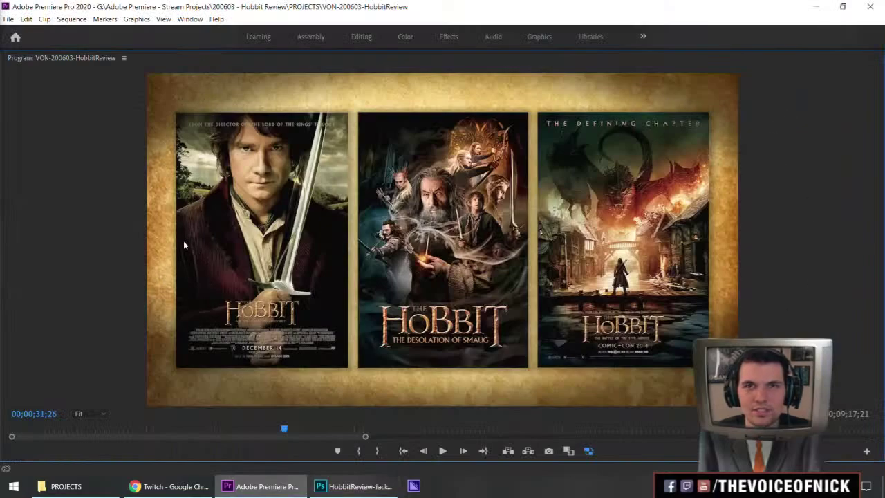
key(grave)
click(355, 486)
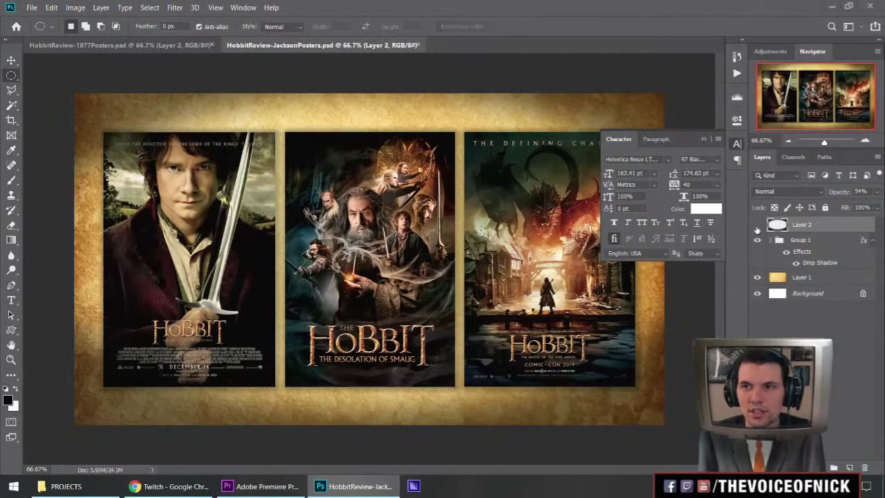
Hide Layer 2, Group 1 and the Background in the Jackson posters document, leaving only the parchment Layer 1 visible.
click(758, 225)
click(784, 242)
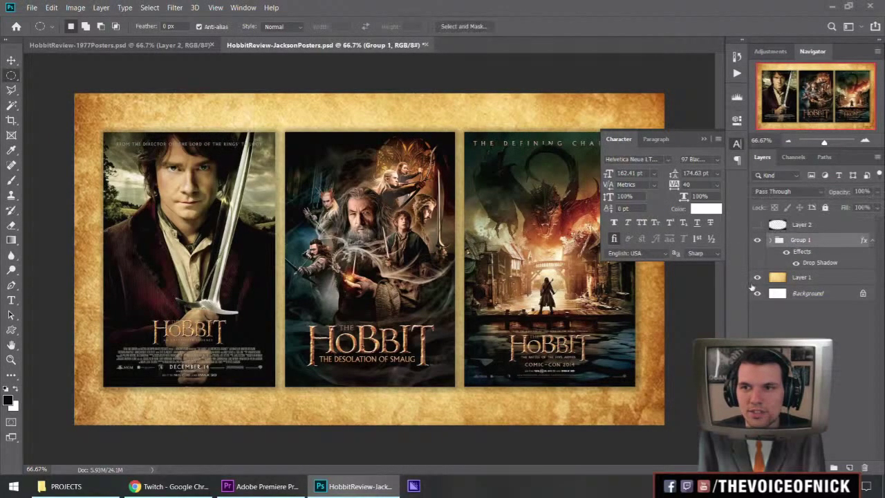
click(758, 293)
click(757, 240)
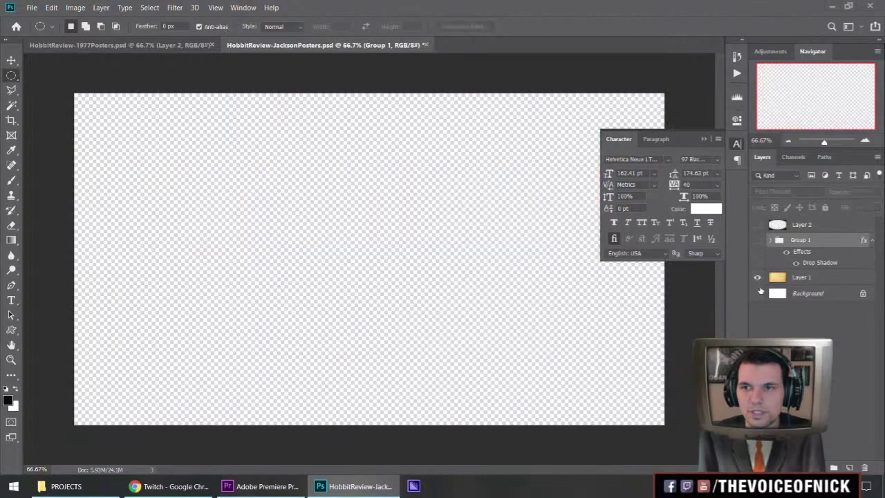
click(758, 278)
Save the parchment background as a PNG named HobbitReview-POSTERS-BG in the IMAGES folder.
key(ctrl+shift+s)
click(182, 215)
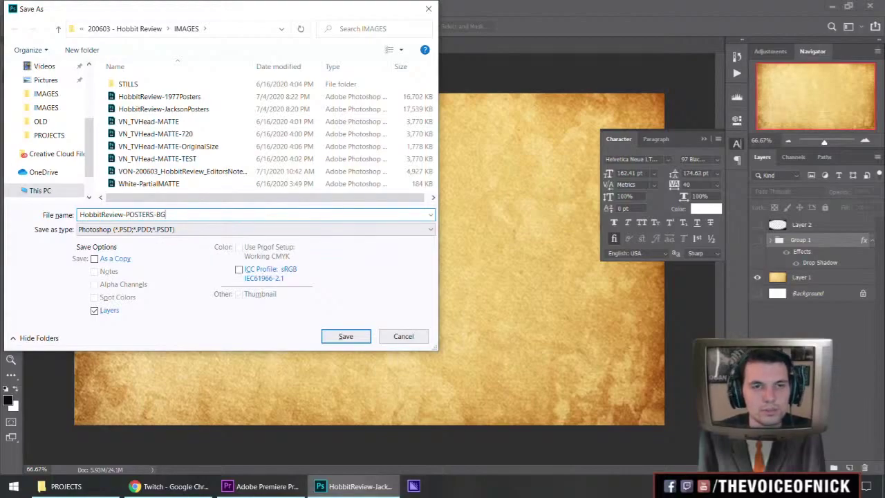
click(115, 229)
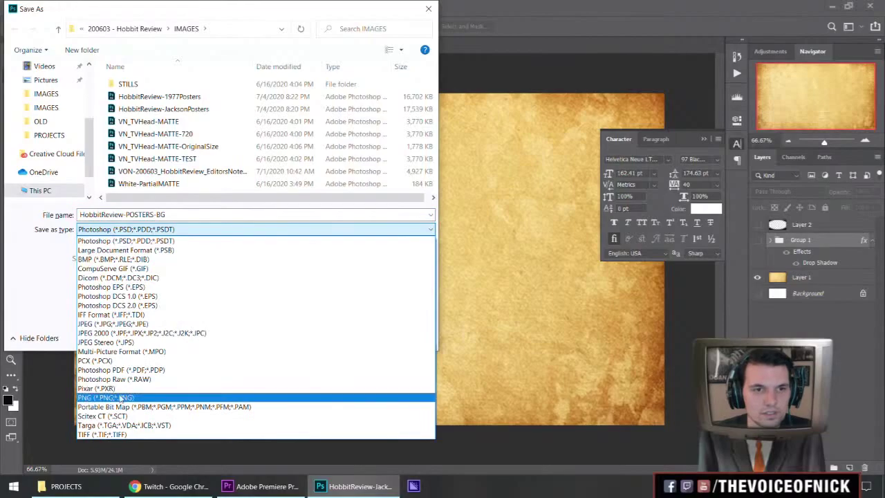
click(122, 394)
click(339, 339)
click(506, 139)
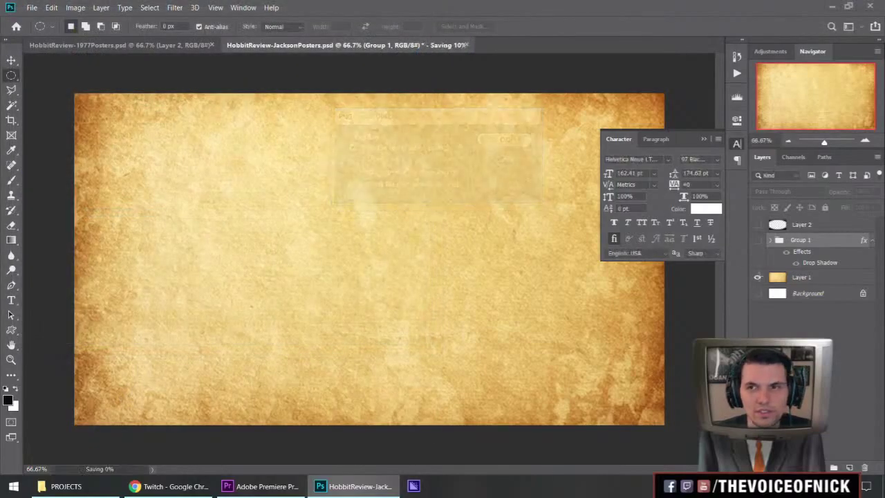
Save the three posters of Group 1 on transparency as a PNG named HobbitReview-POSTERS-Jackson in the IMAGES folder.
key(ctrl+shift+s)
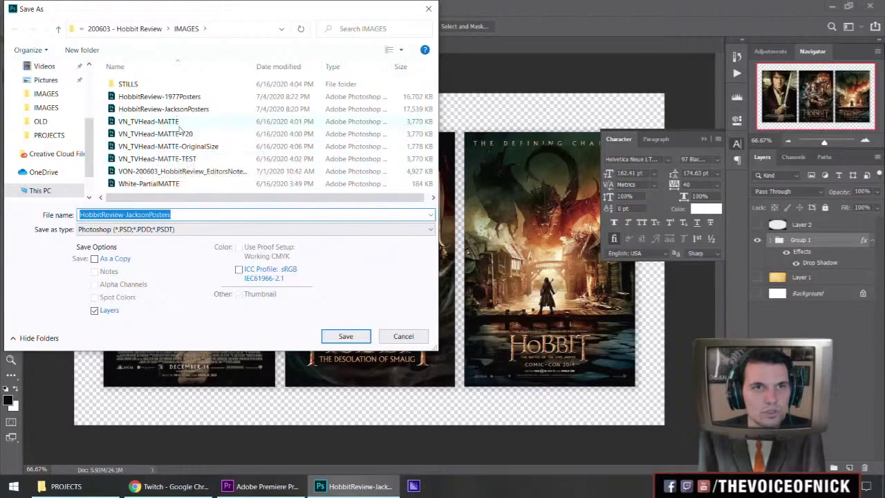
click(167, 230)
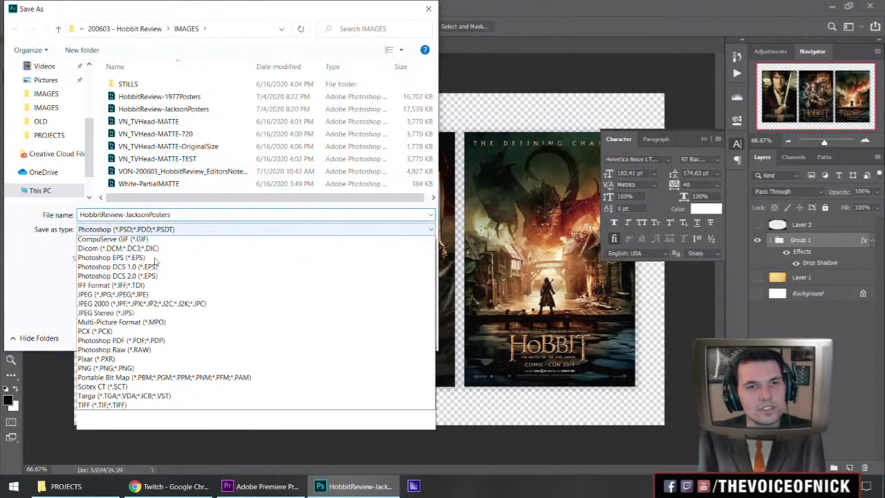
click(120, 401)
click(187, 97)
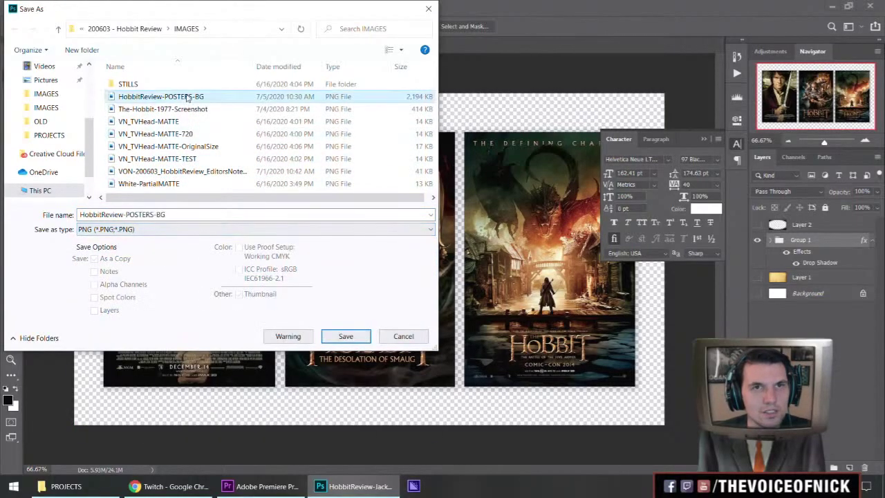
mouse_move(166, 214)
mouse_down()
mouse_move(122, 214)
mouse_move(156, 214)
mouse_up()
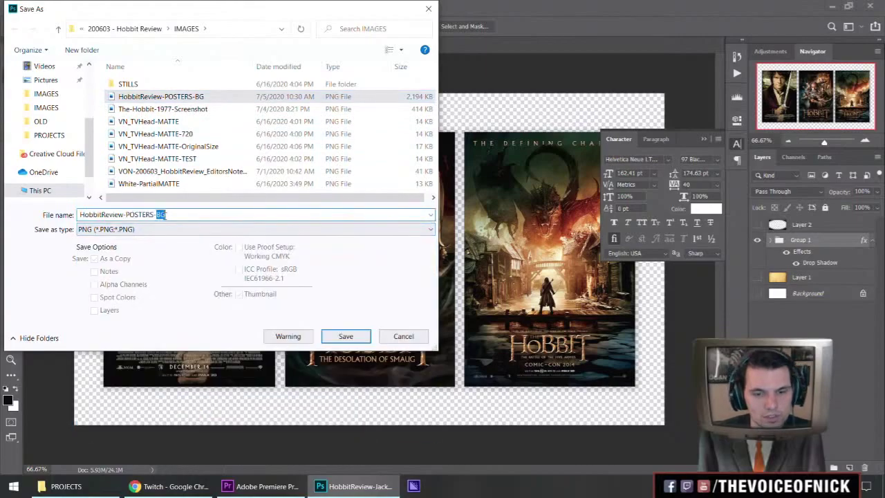
text(Jackson)
key(Return)
key(Return)
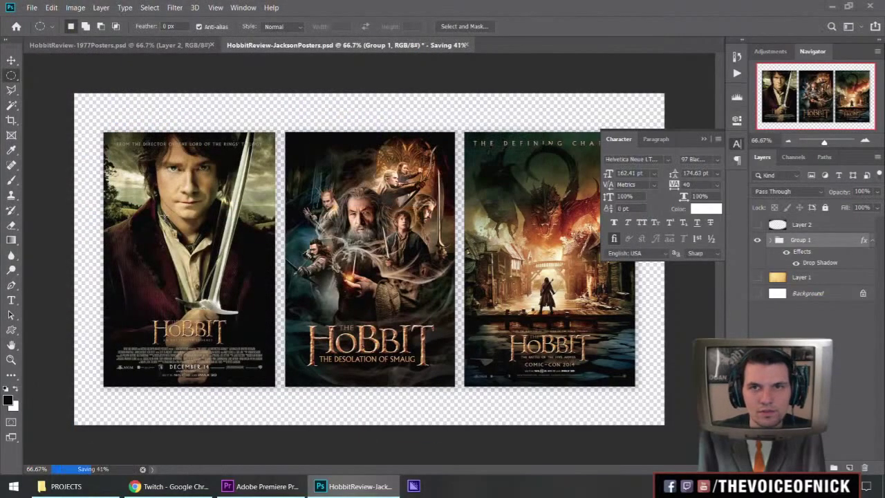
Close the Jackson posters document without saving, and hide Layer 2, Layer 1 and the Background in the 1977 posters document.
key(ctrl+w)
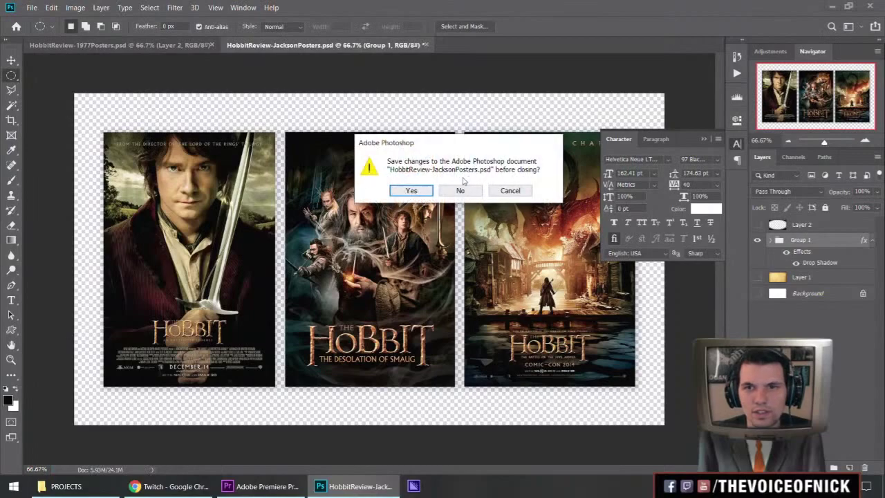
click(459, 189)
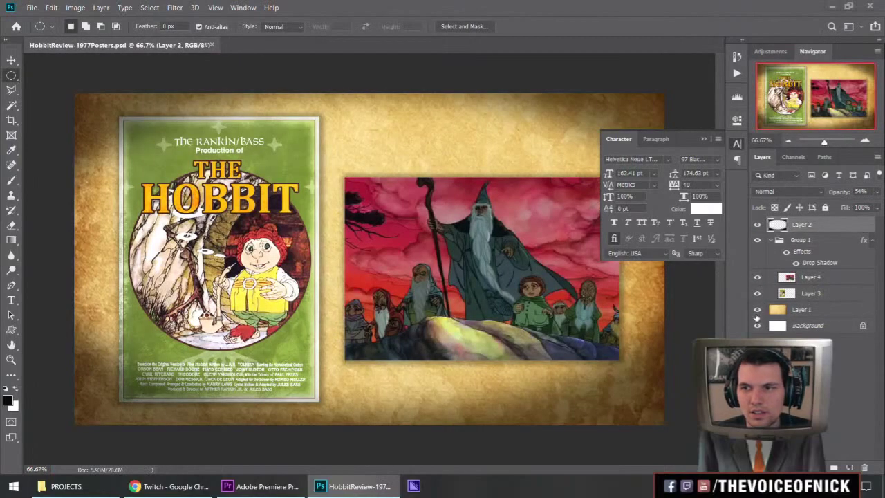
drag(757, 325, 758, 309)
click(758, 226)
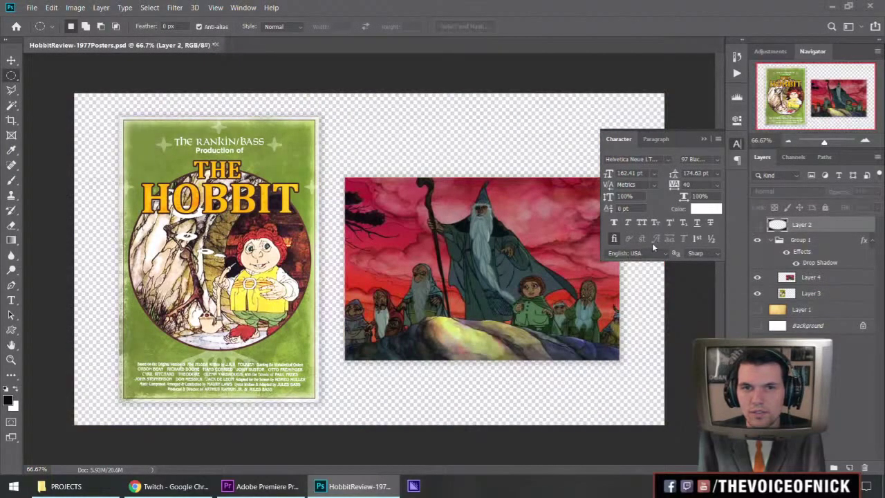
Save the 1977 posters on transparency as a PNG named HobbitReview-POSTERS-RankinBass in the IMAGES folder.
key(ctrl+shift+s)
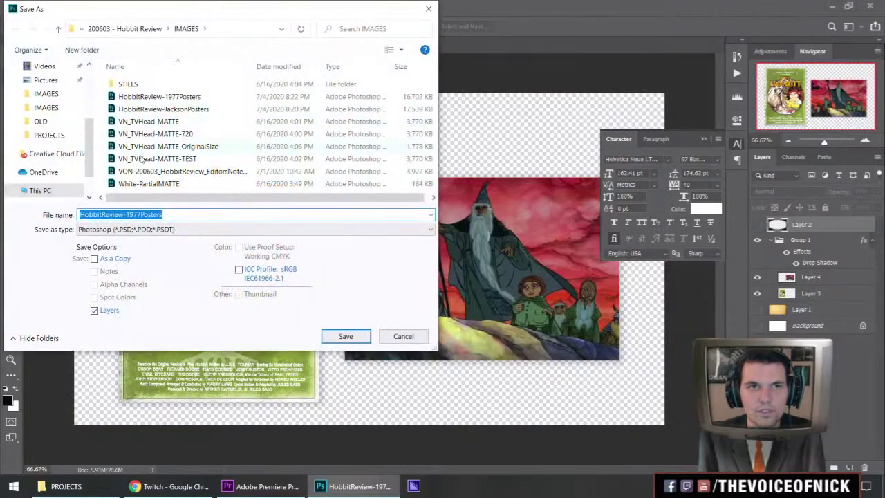
click(166, 229)
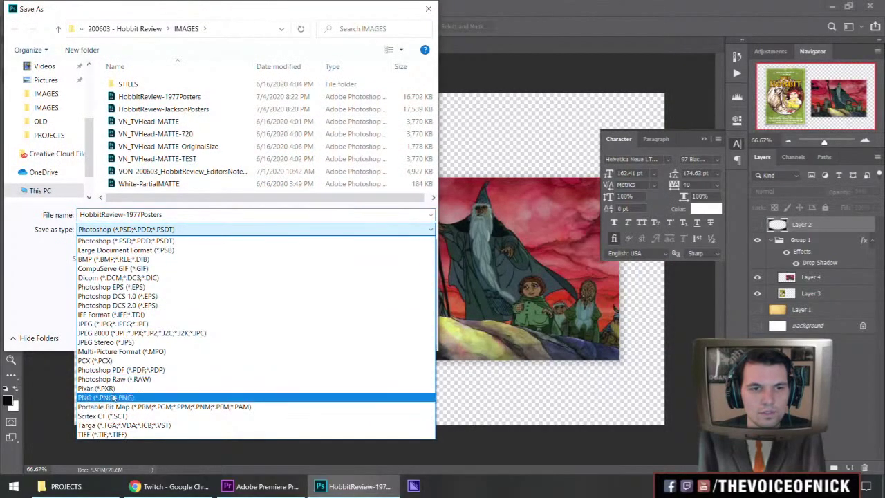
click(112, 397)
click(191, 98)
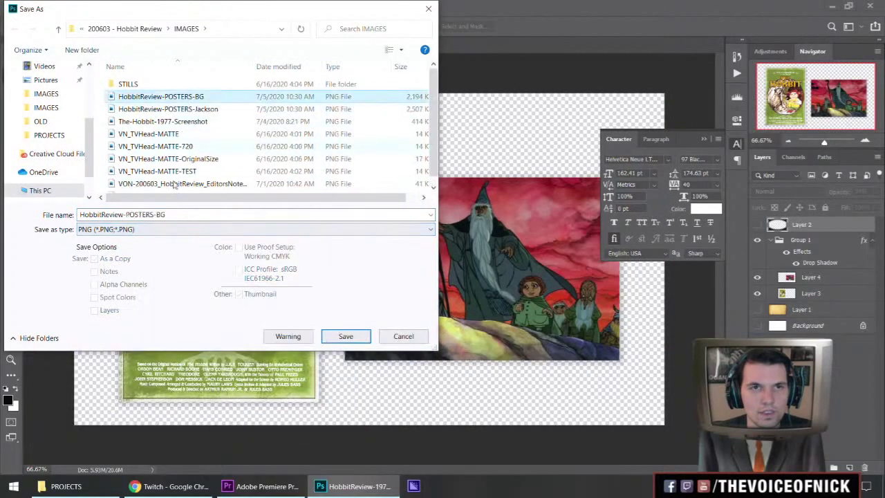
double_click(164, 215)
text(RankinBas)
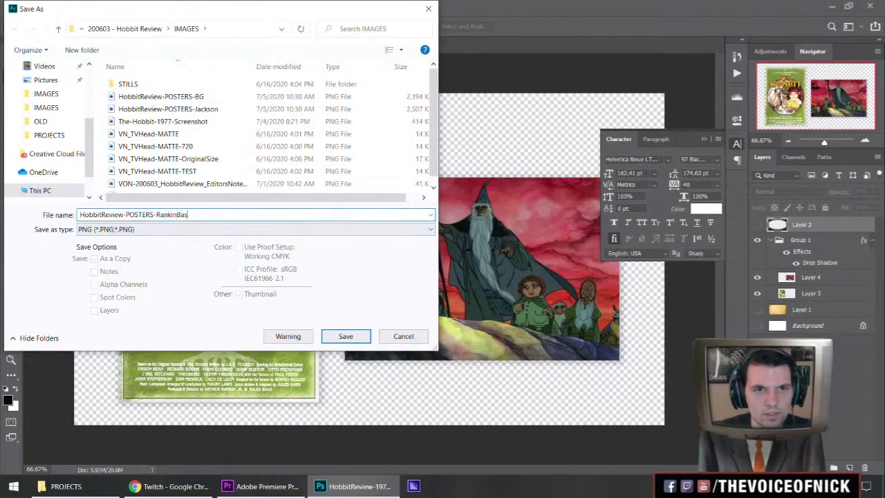
text(s)
key(Return)
key(Return)
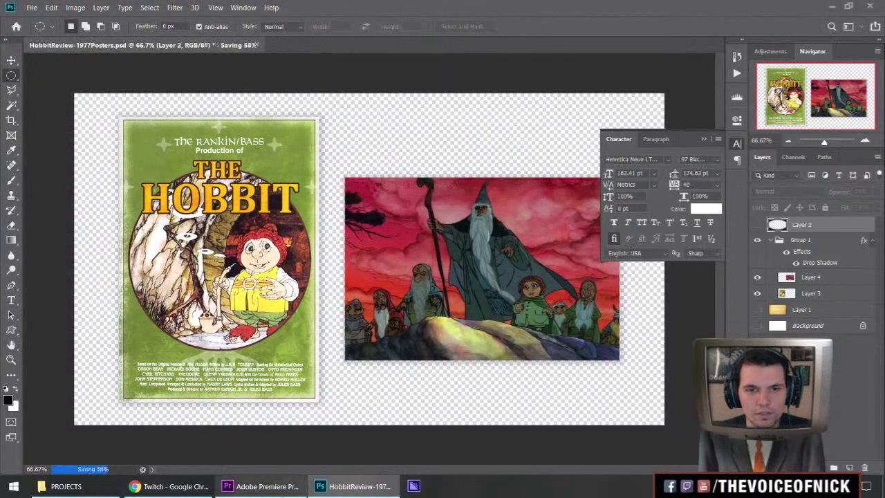
Switch to Premiere Pro and delete the two flattened poster clips from V3, keeping the Red placeholder beneath them.
key(alt+Tab)
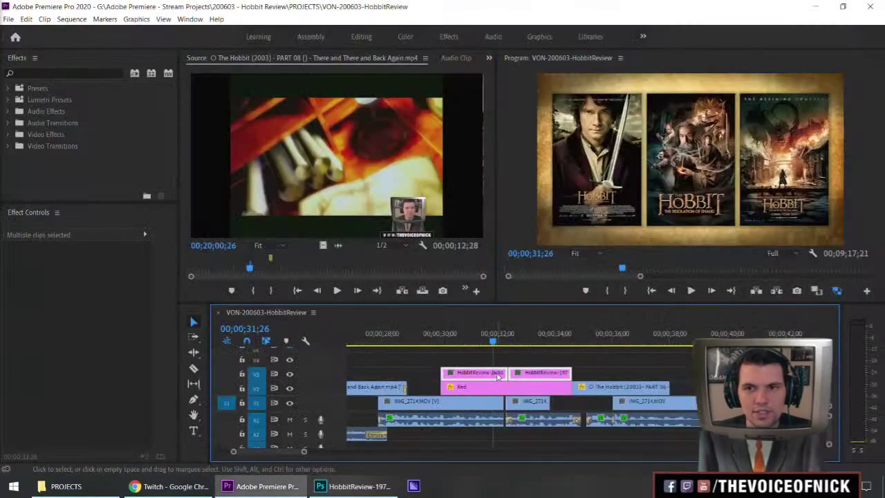
key(Delete)
key(backslash)
key(backslash)
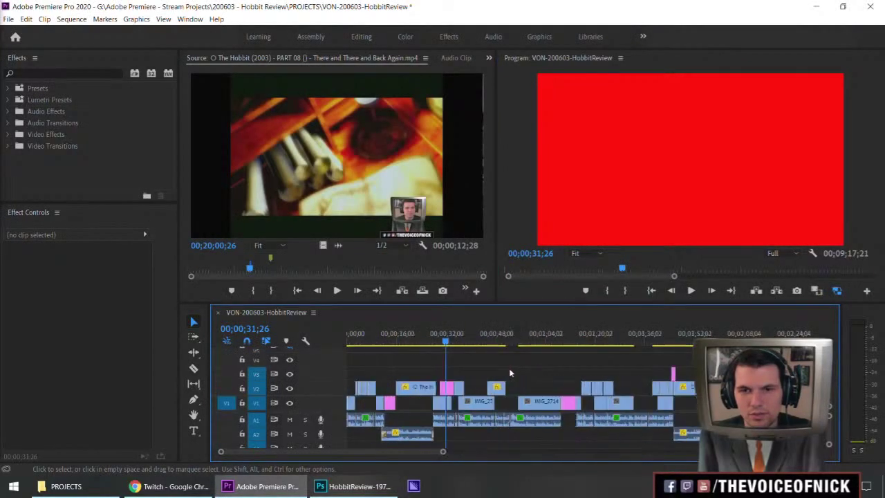
key(ctrl+z)
key(Delete)
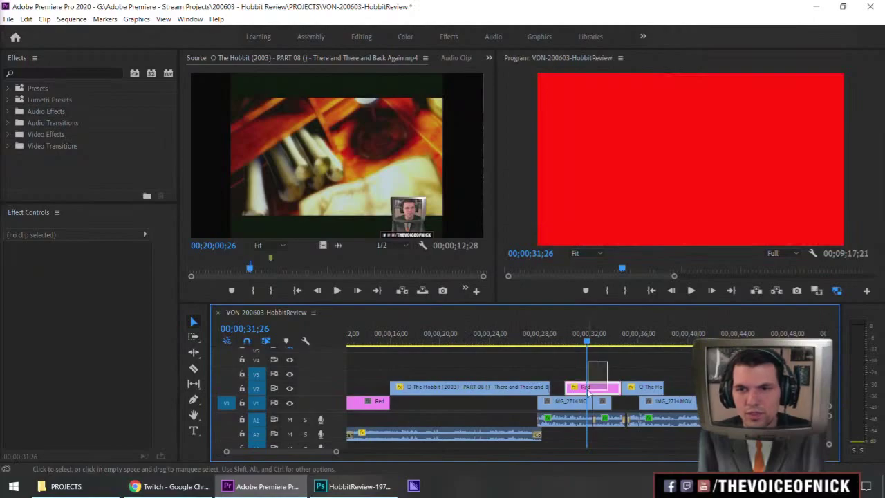
key(ctrl+v)
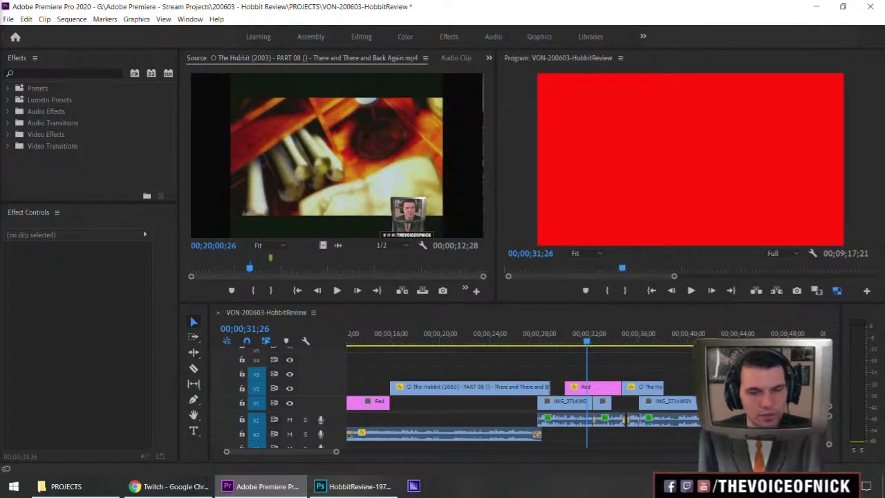
Import HobbitReview-POSTERS-BG, HobbitReview-POSTERS-Jackson and HobbitReview-POSTERS-RankinBass from the IMAGES folder.
key(ctrl+i)
scroll(158, 201, down, 2)
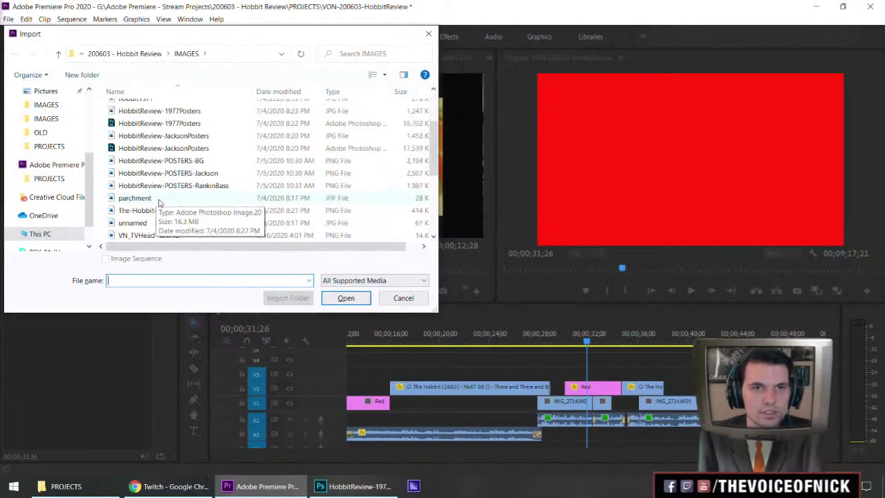
scroll(158, 201, up, 1)
scroll(188, 178, down, 2)
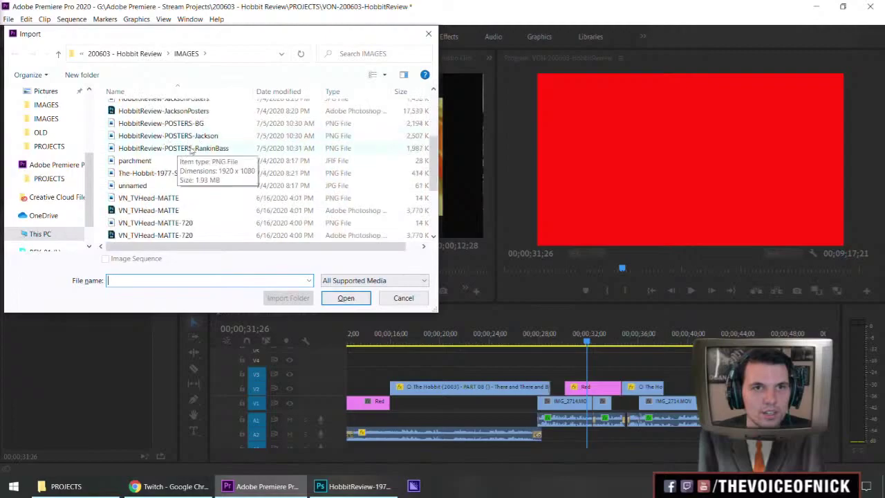
click(173, 123)
shift+click(201, 148)
click(346, 297)
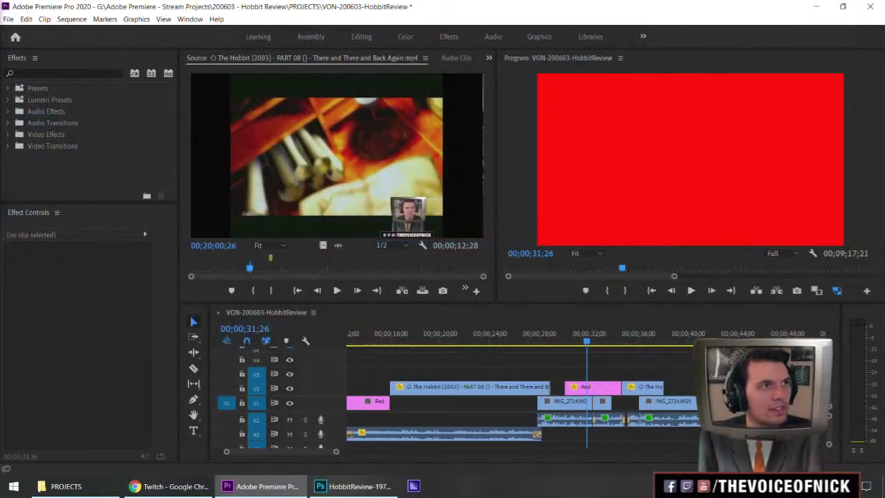
Place HobbitReview-POSTERS-BG over the Red placeholder clip in the sequence and move it down to V2 in its place.
drag(498, 363, 593, 373)
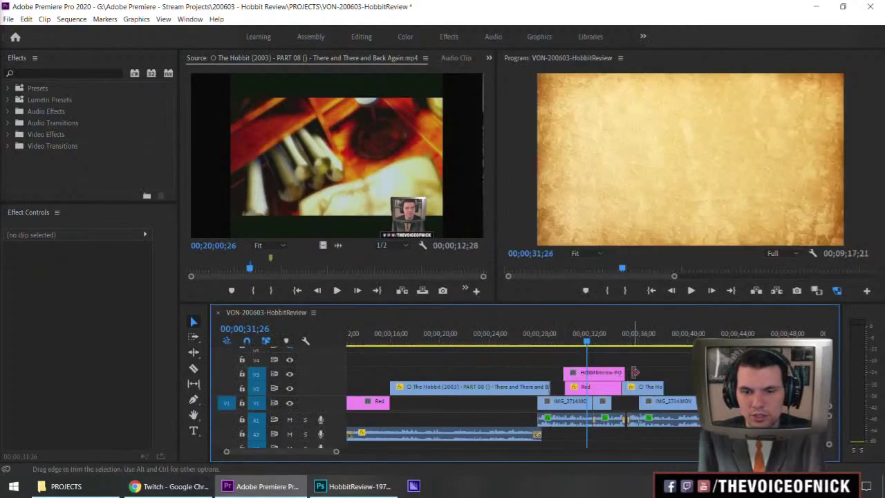
key(=)
key(=)
drag(495, 372, 498, 372)
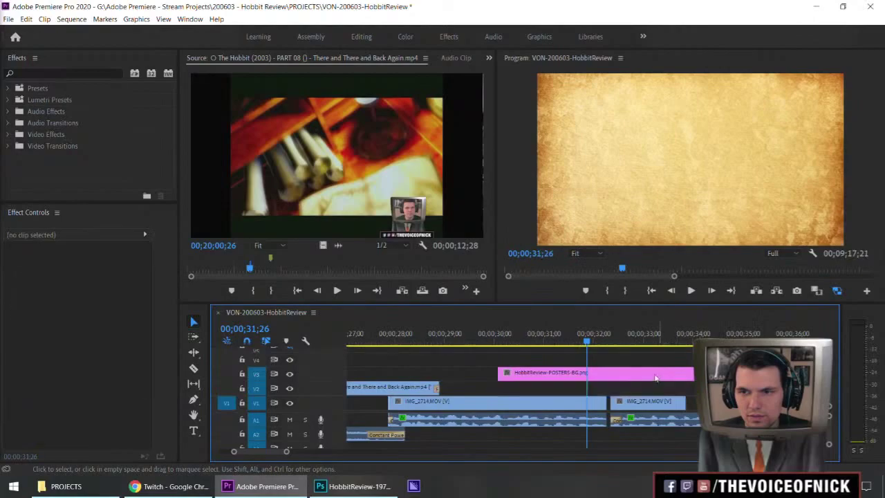
drag(647, 374, 648, 387)
click(627, 361)
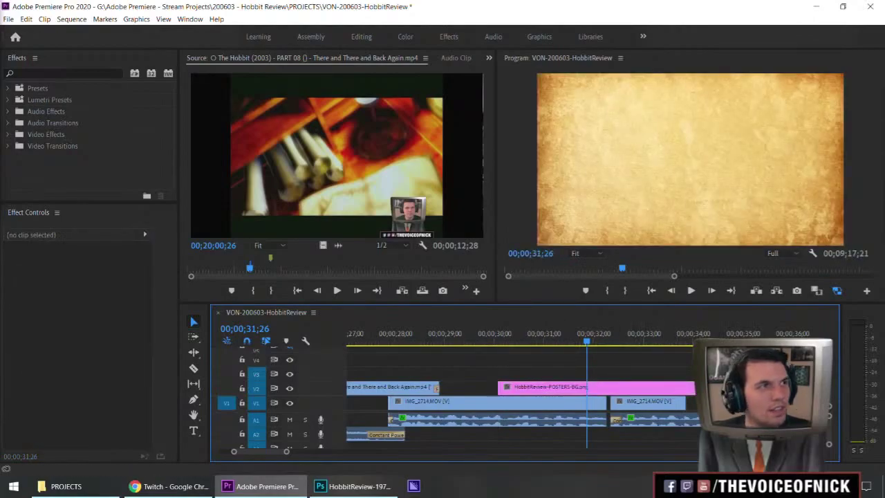
Place HobbitReview-POSTERS-Jackson on V3 aligned with the background's start, trim it near the first IMG_2714 clip's end, and play it.
drag(501, 386, 498, 372)
drag(747, 372, 612, 372)
key(space)
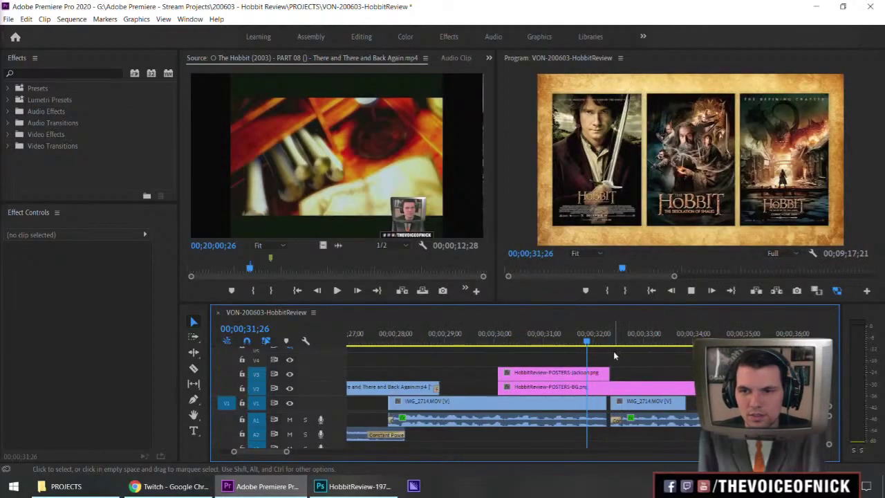
Place HobbitReview-POSTERS-RankinBass on V4 directly after the Jackson clip and play the sequence through to 00;00;39;00.
drag(628, 340, 669, 359)
key(minus)
key(space)
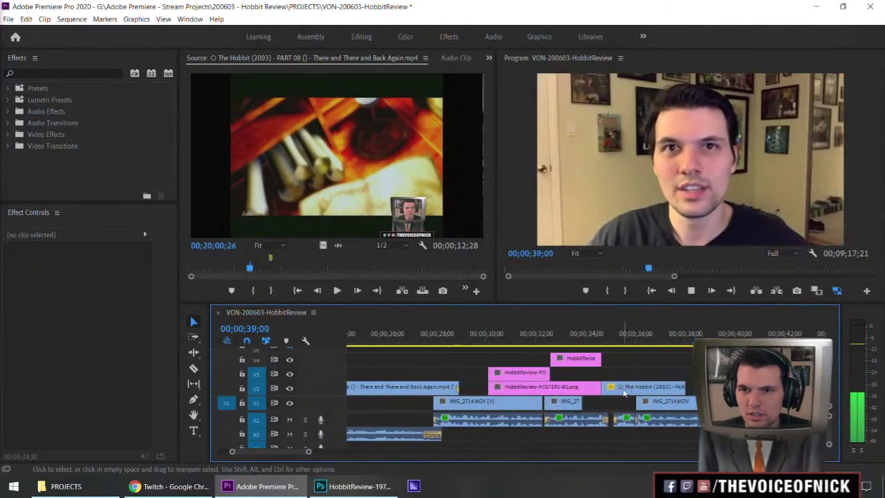
key(space)
Move the RankinBass clip down to V3 and extend it and the parchment background to meet the gameplay clip, shifted slightly later.
click(621, 392)
click(611, 334)
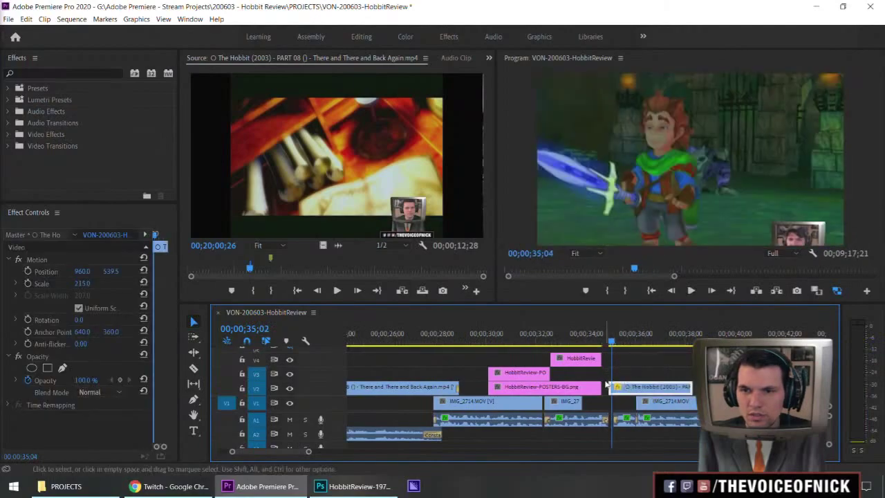
mouse_move(587, 358)
mouse_down()
mouse_move(581, 368)
mouse_move(593, 372)
mouse_up()
drag(603, 377, 609, 377)
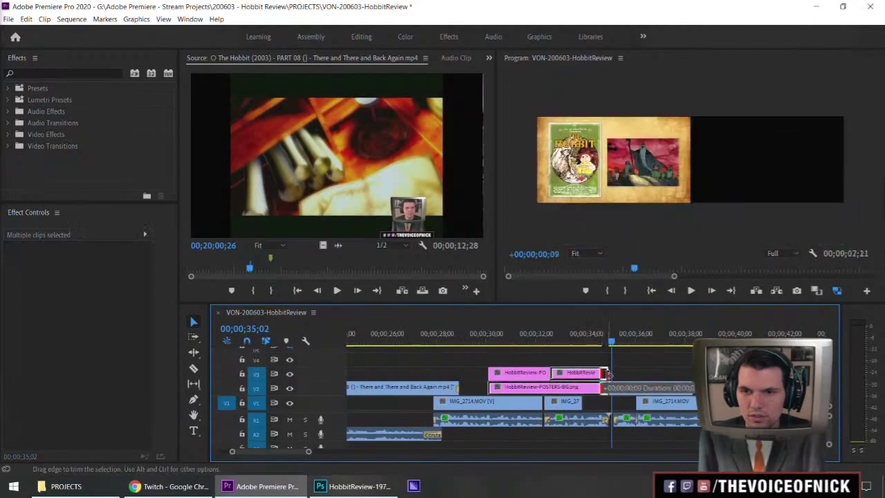
Play through the gameplay clip on V2 and trim its end to 00;00;38;05.
click(650, 354)
key(space)
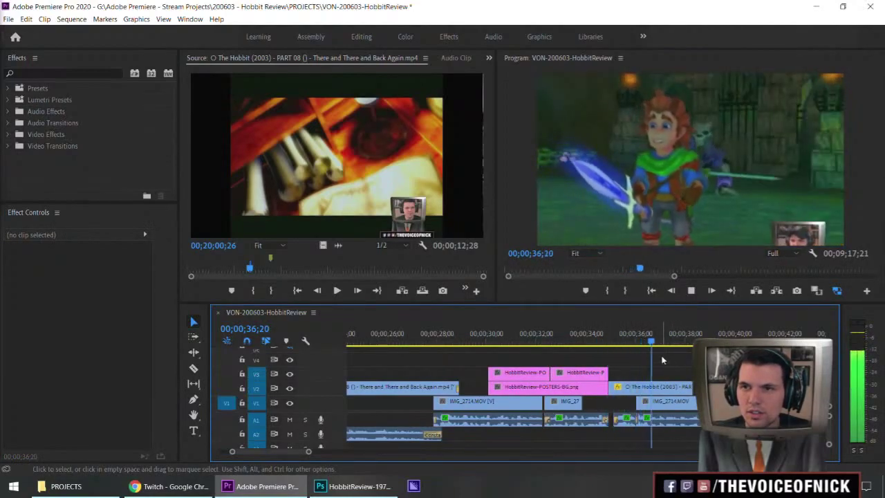
key(space)
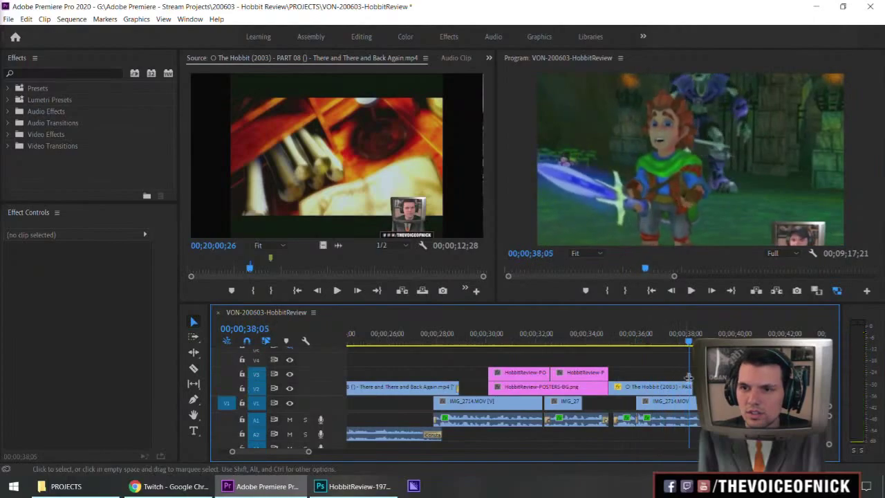
key(minus)
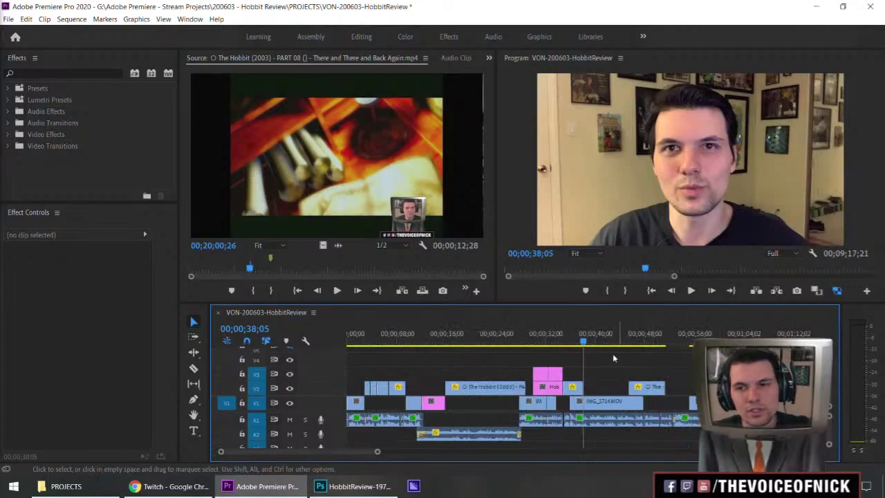
Play back the Jackson posters and trim the end of their clip on V3, leaving a short gap before the RankinBass clip.
drag(549, 343, 533, 347)
key(equal)
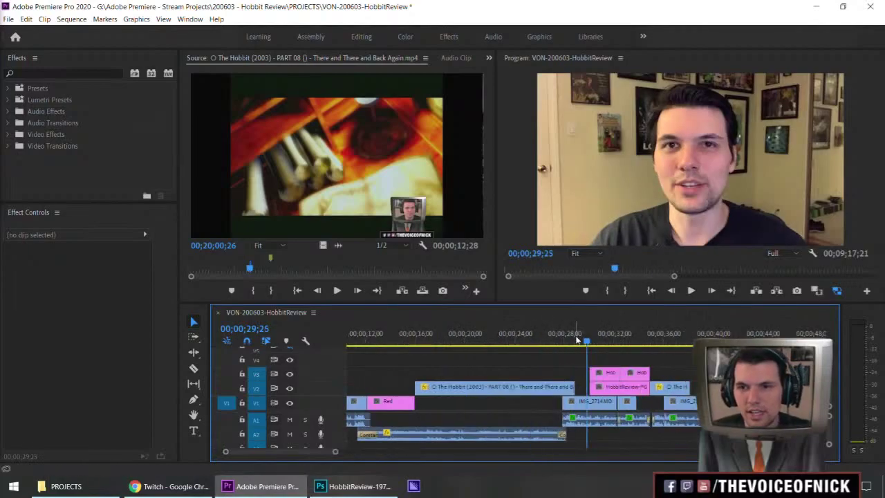
key(equal)
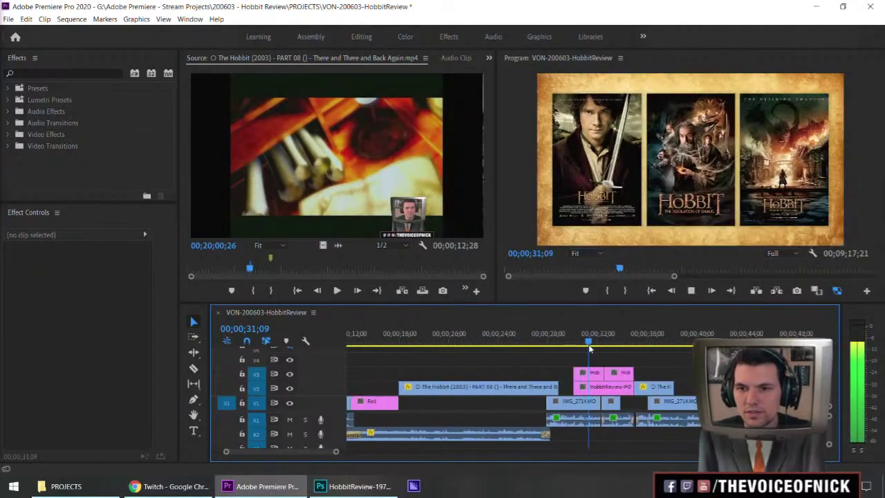
key(space)
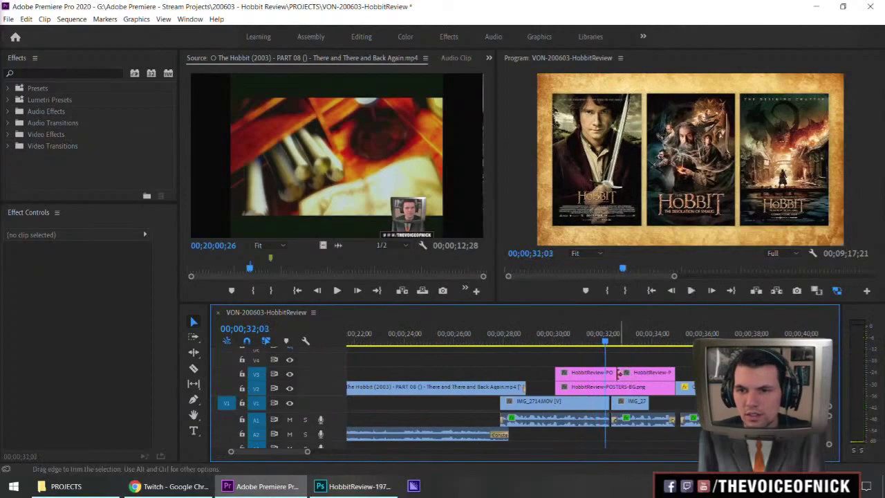
drag(619, 374, 615, 374)
key(equal)
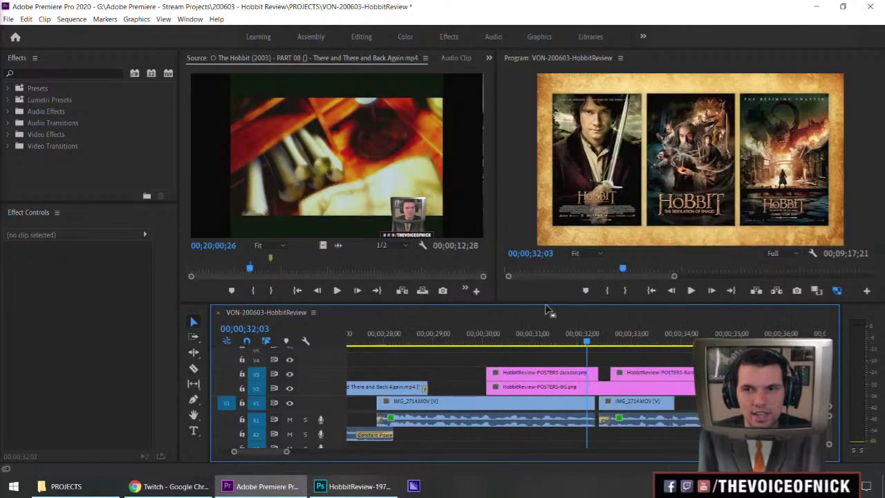
Save the project and place a new 1920 × 1080, 29.97 fps adjustment layer on V4 above the poster clips.
drag(551, 305, 556, 294)
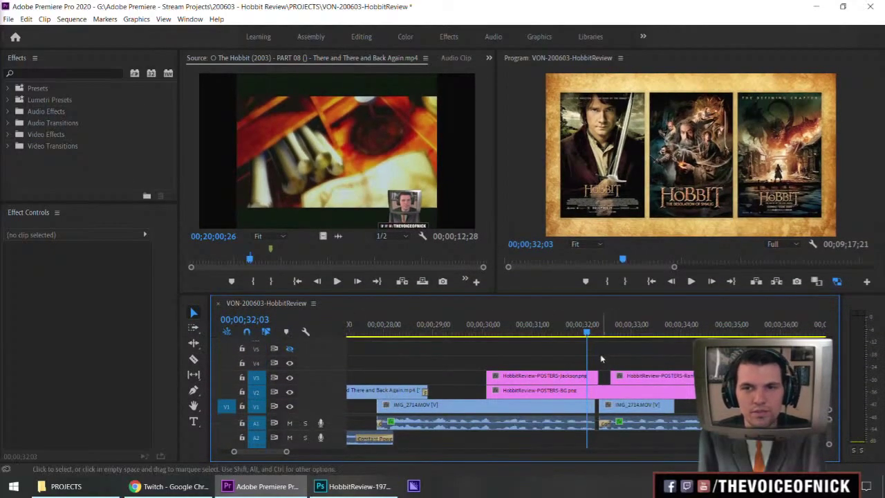
key(ctrl+s)
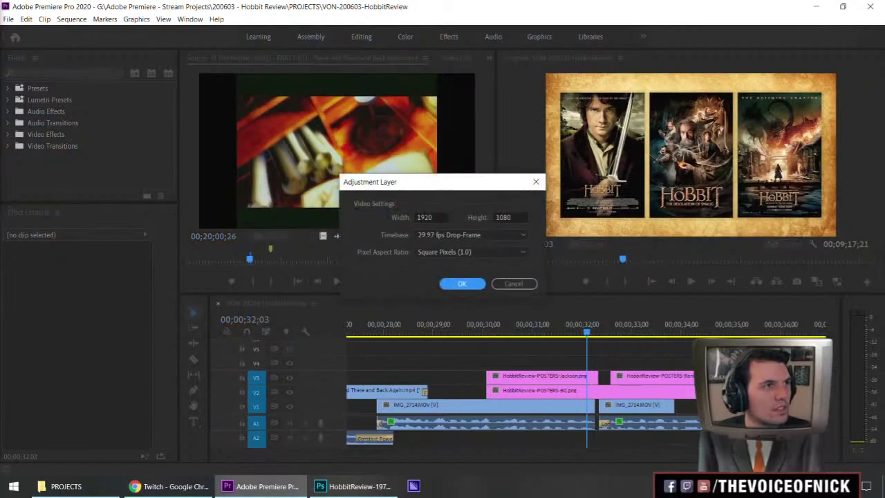
click(462, 284)
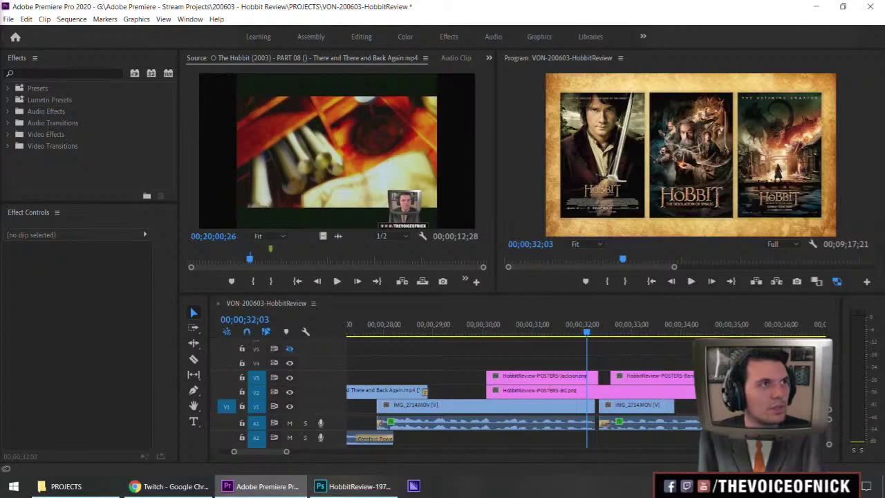
drag(421, 303, 492, 361)
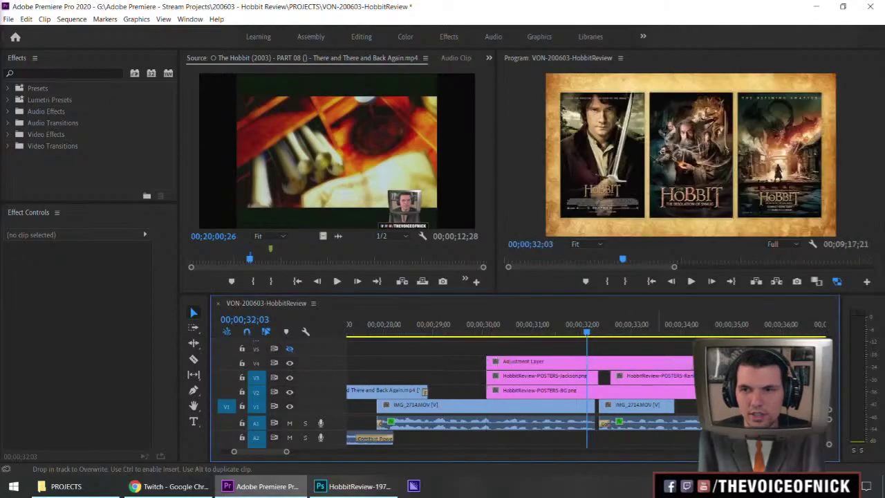
Apply the Lumetri Color effect to the adjustment layer on V4.
click(493, 361)
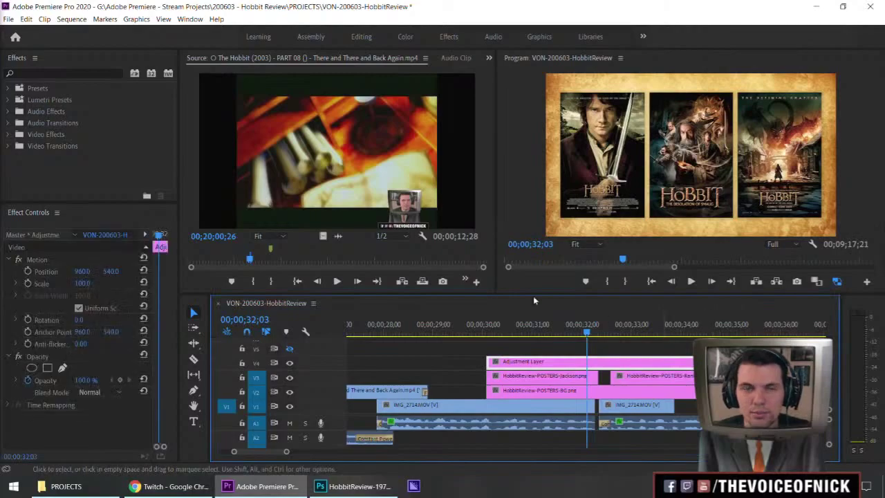
click(36, 72)
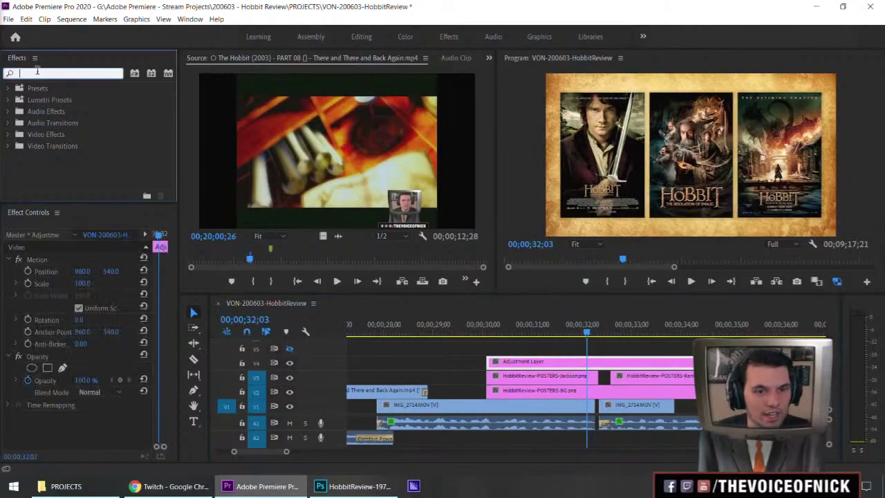
click(7, 135)
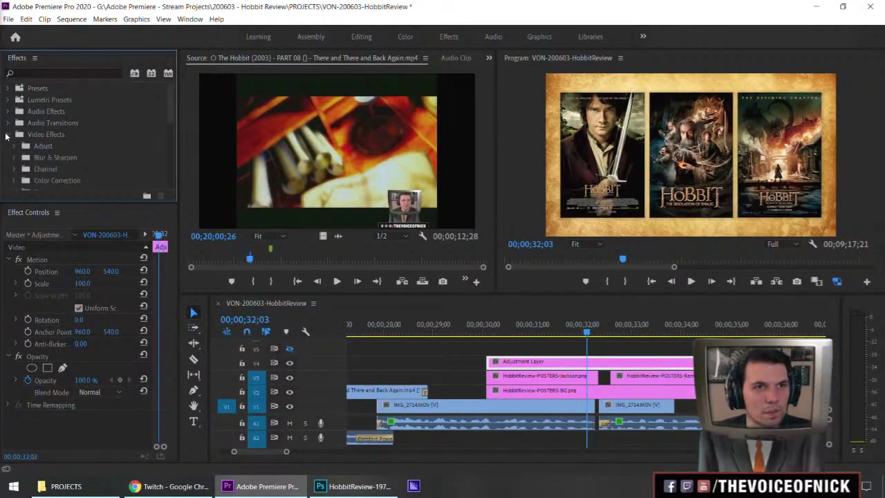
scroll(28, 162, down, 1)
scroll(26, 150, down, 1)
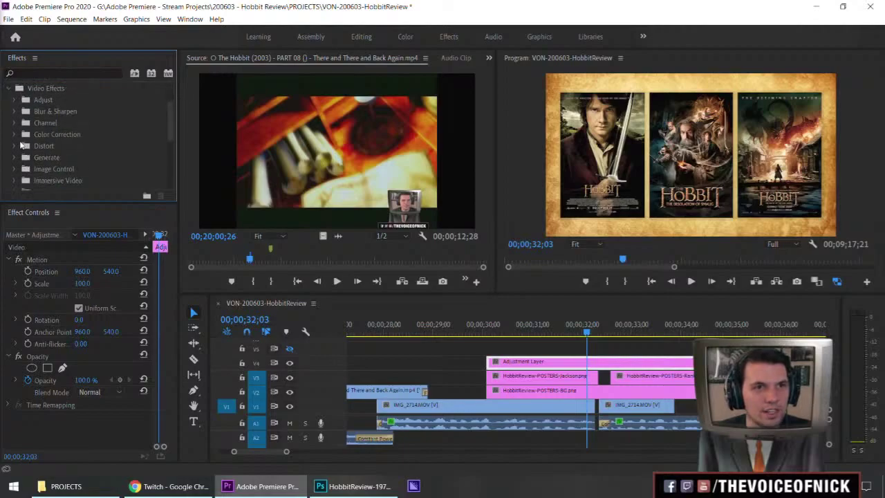
click(15, 146)
scroll(41, 147, down, 1)
scroll(90, 156, down, 3)
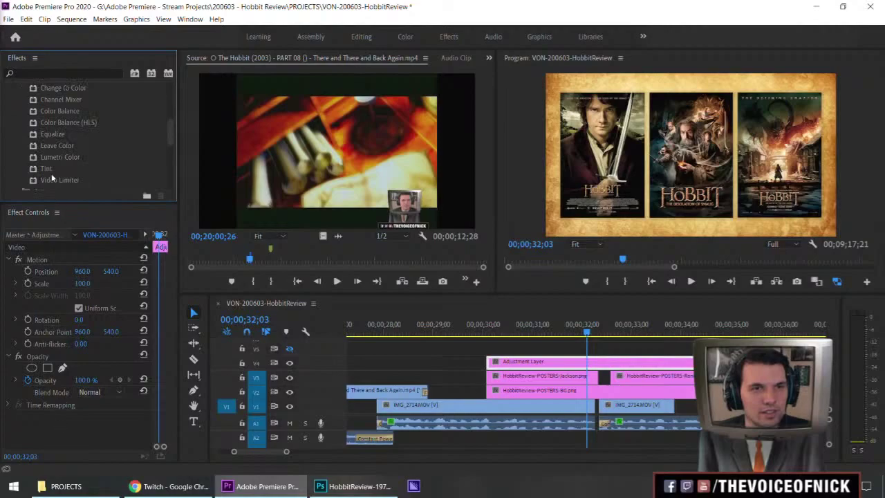
click(48, 157)
drag(76, 408, 71, 414)
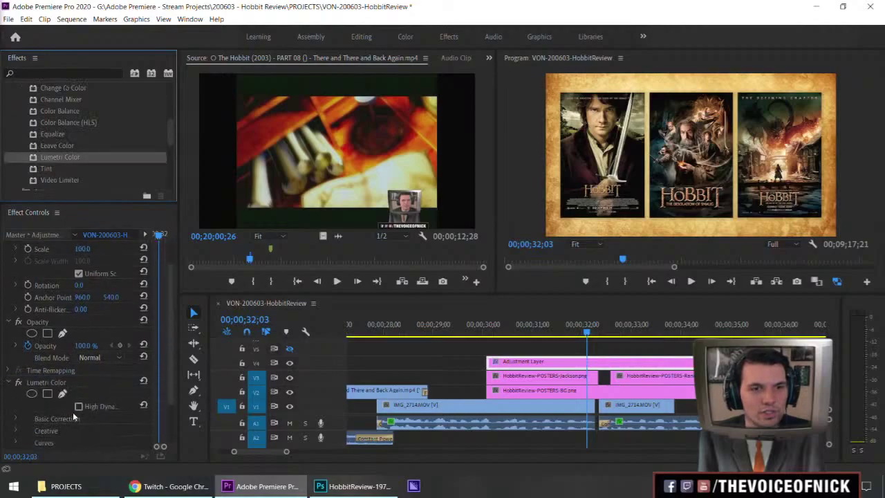
Set the adjustment layer's Lumetri Color vignette to Amount -1.2, Roundness -33 and Feather 51.
scroll(172, 361, down, 3)
click(16, 420)
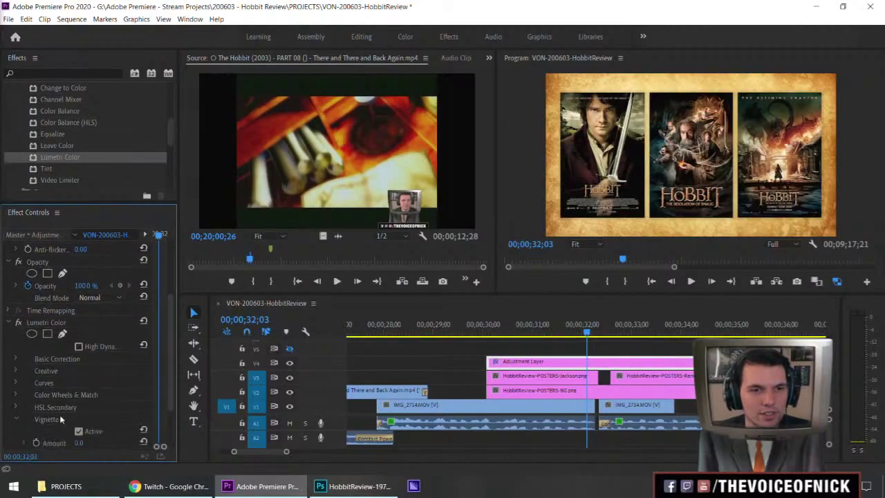
scroll(170, 393, down, 2)
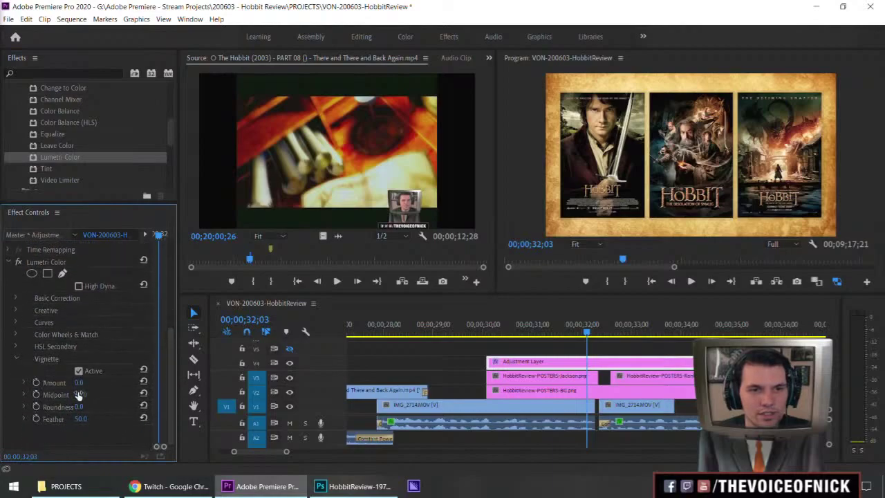
drag(79, 382, 72, 419)
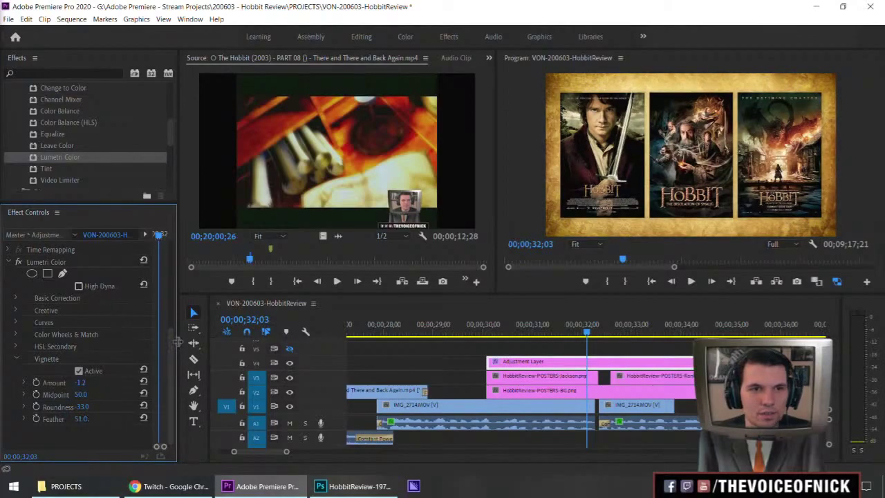
Compare the Jackson posters with and without the vignette by switching the Lumetri Color effect and its vignette off and on.
drag(173, 355, 177, 280)
scroll(145, 287, down, 4)
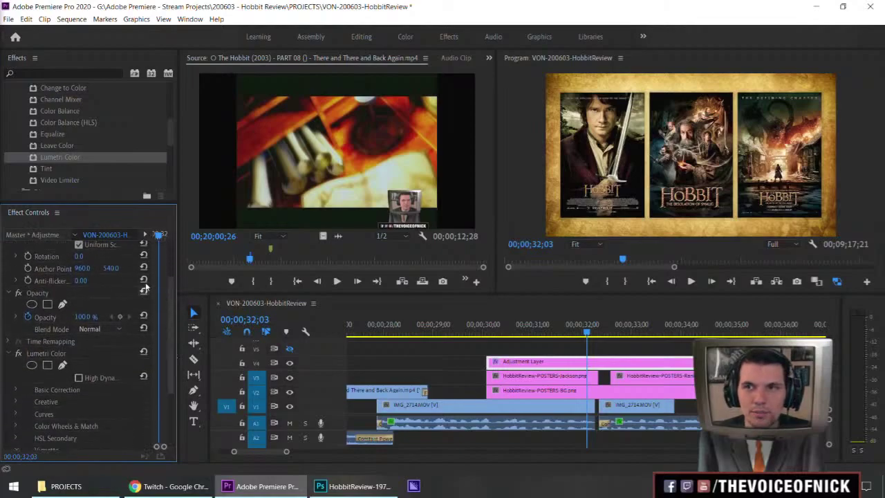
key(grave)
key(grave)
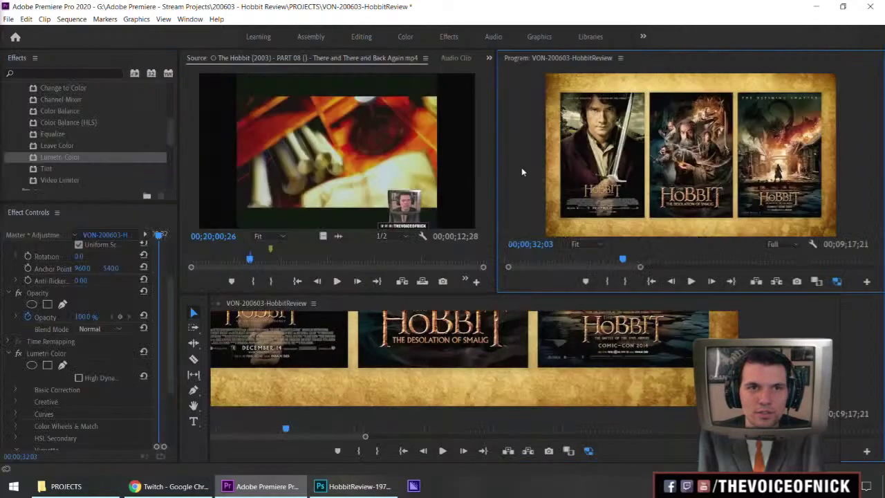
click(18, 354)
click(18, 354)
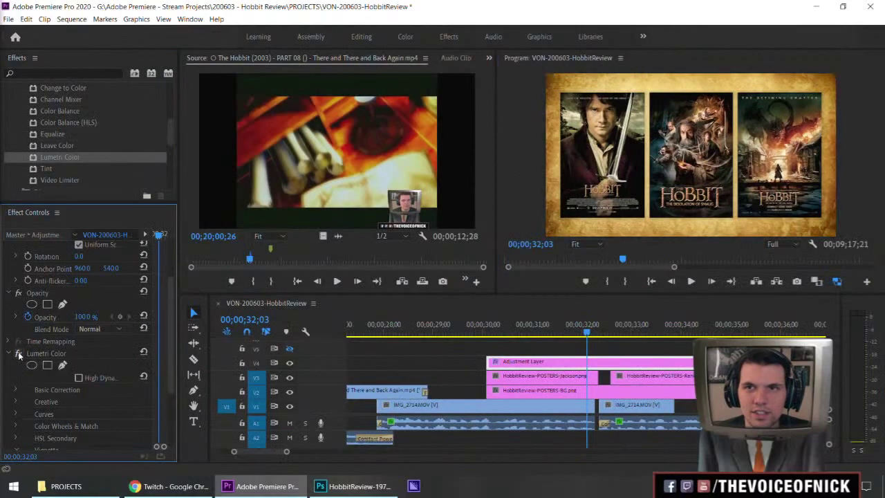
click(18, 353)
click(19, 354)
scroll(173, 307, down, 4)
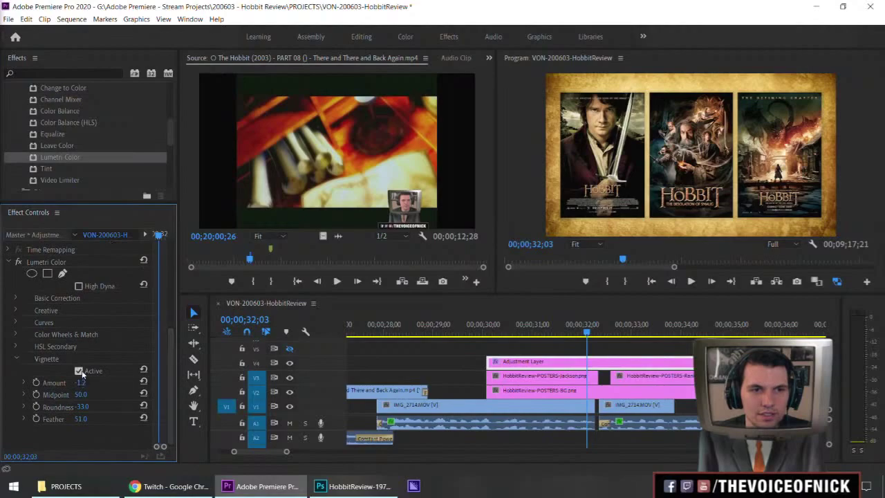
click(80, 372)
click(80, 371)
Change the vignette to Amount -0.7 and Midpoint 22, and check the Jackson posters in the enlarged program view.
drag(80, 383, 58, 395)
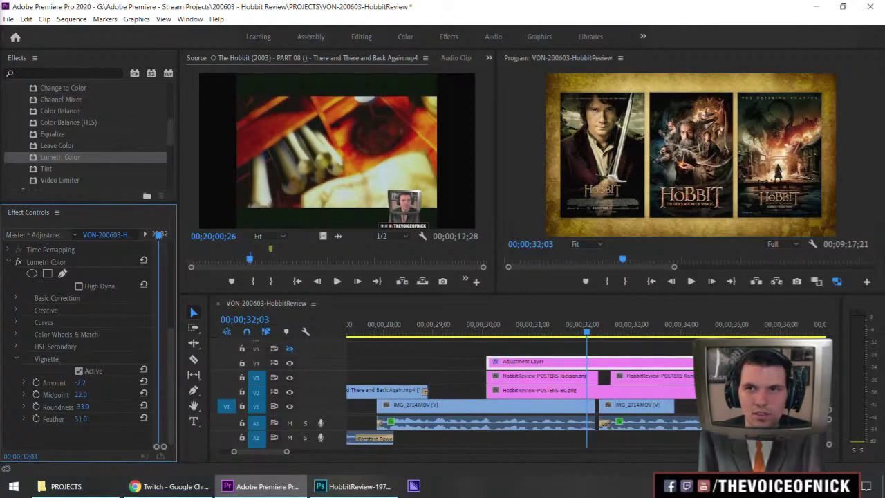
drag(81, 382, 82, 383)
key(grave)
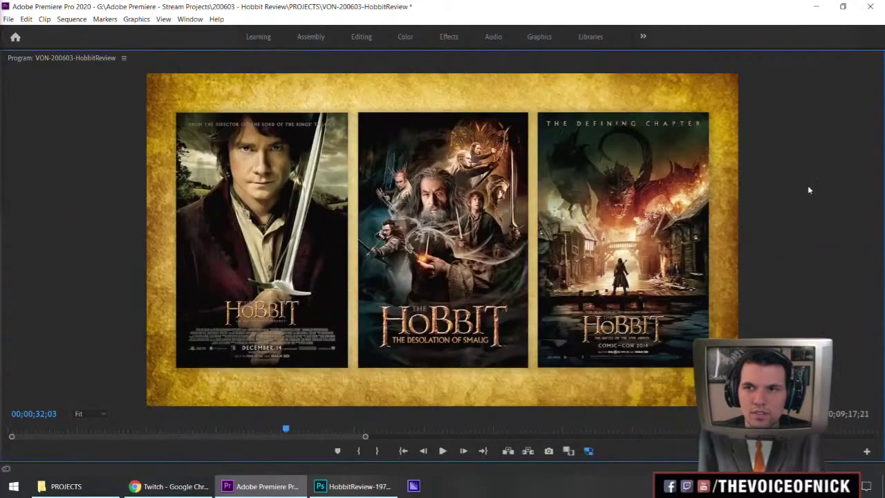
key(grave)
Examine the vignette over the RankinBass poster in the enlarged program view and return to the Jackson posters.
click(648, 334)
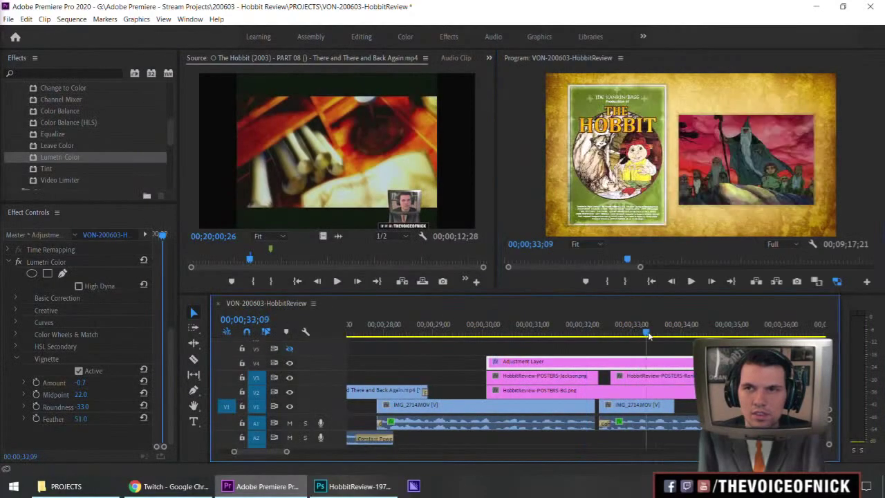
key(grave)
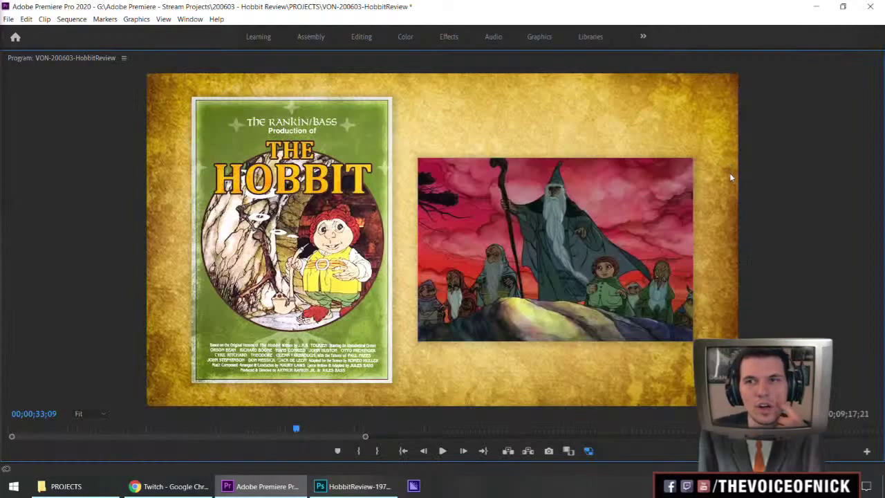
key(grave)
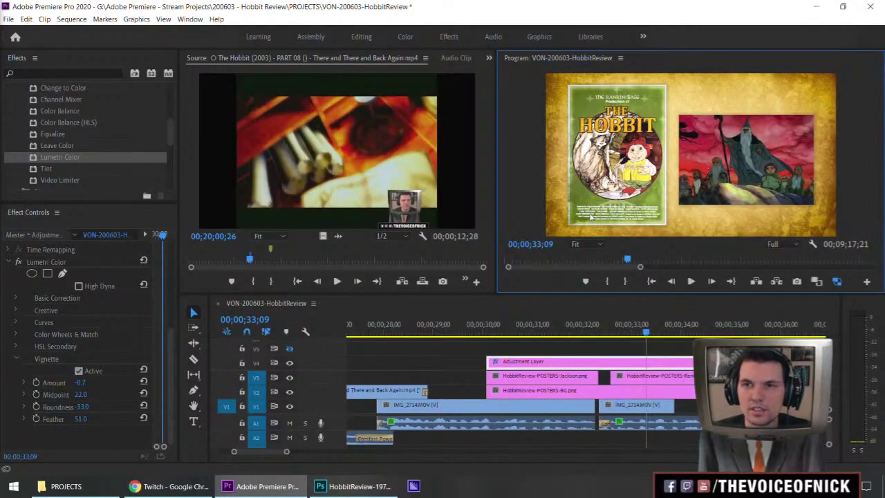
key(grave)
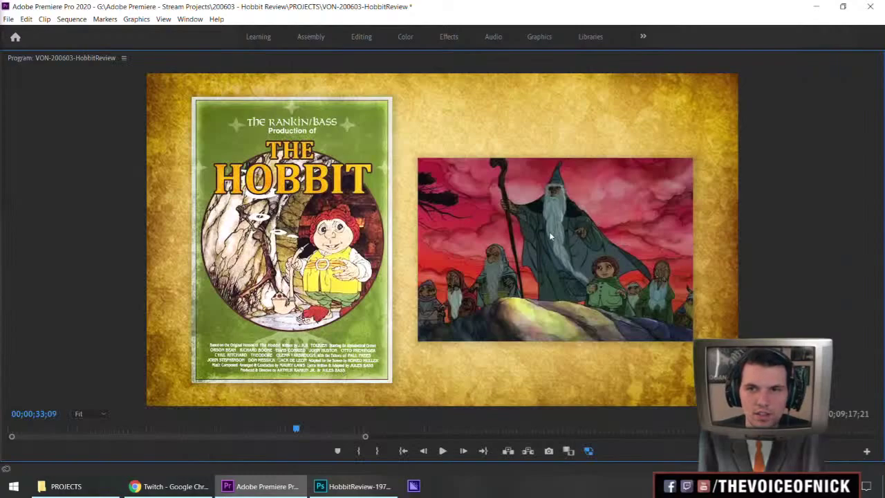
key(grave)
click(523, 333)
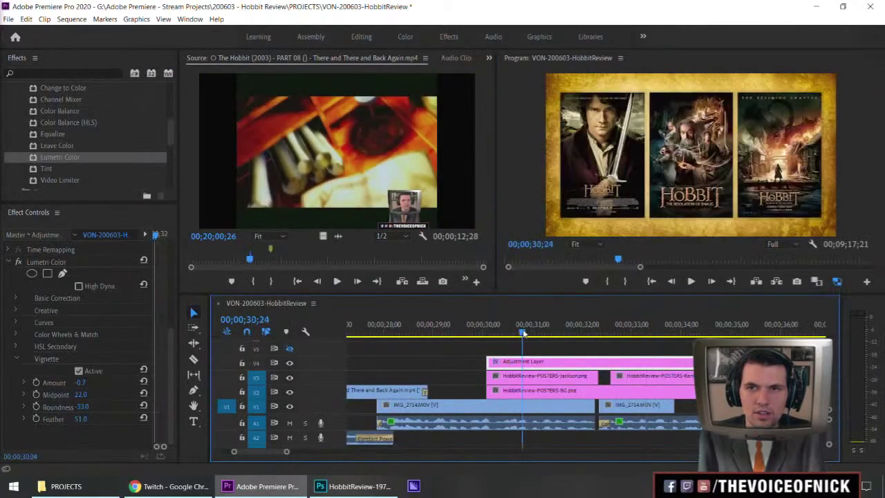
drag(524, 334, 516, 333)
Disable and re-enable the adjustment layer to compare the Jackson posters, and return to the footage just before them.
right_click(495, 362)
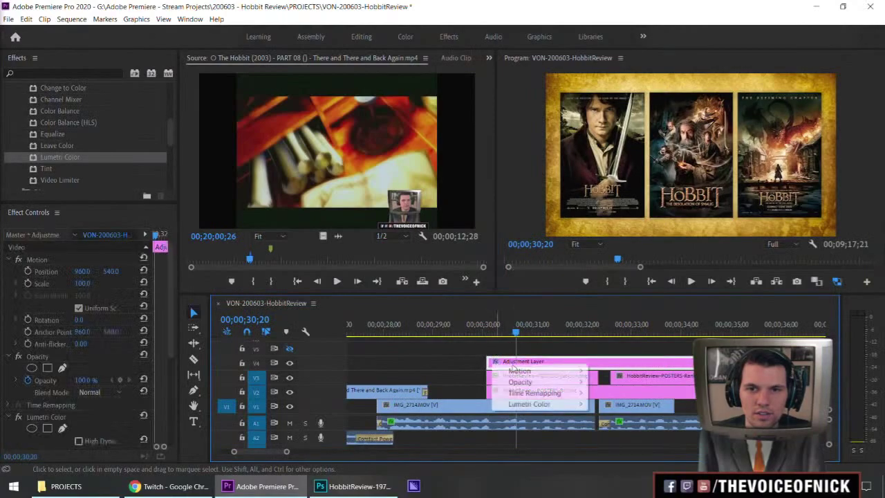
right_click(546, 359)
click(601, 173)
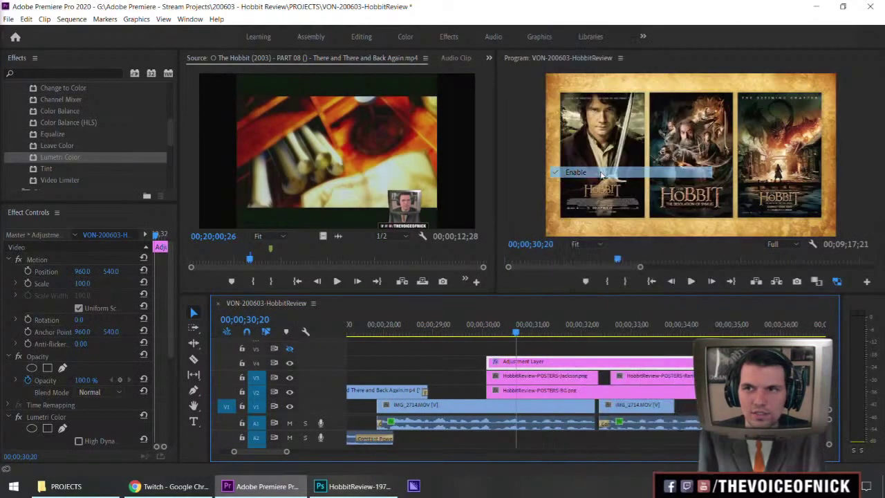
key(shift+e)
key(shift+e)
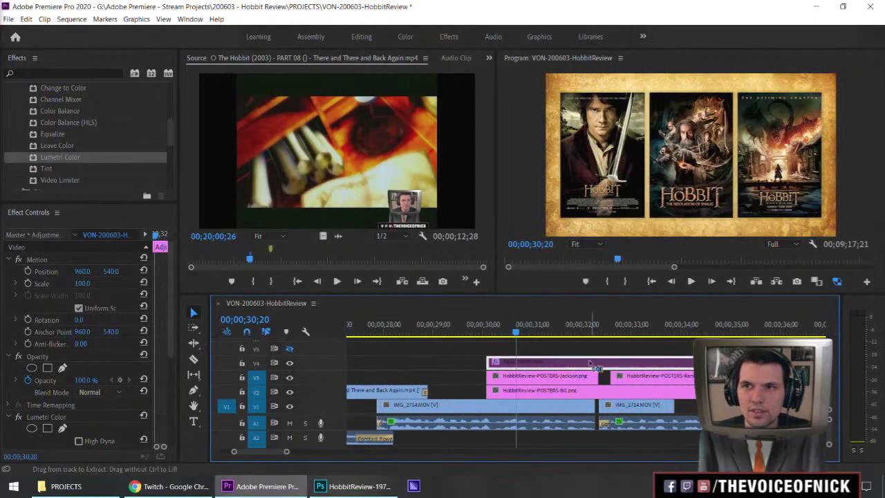
key(ctrl+z)
drag(538, 334, 470, 345)
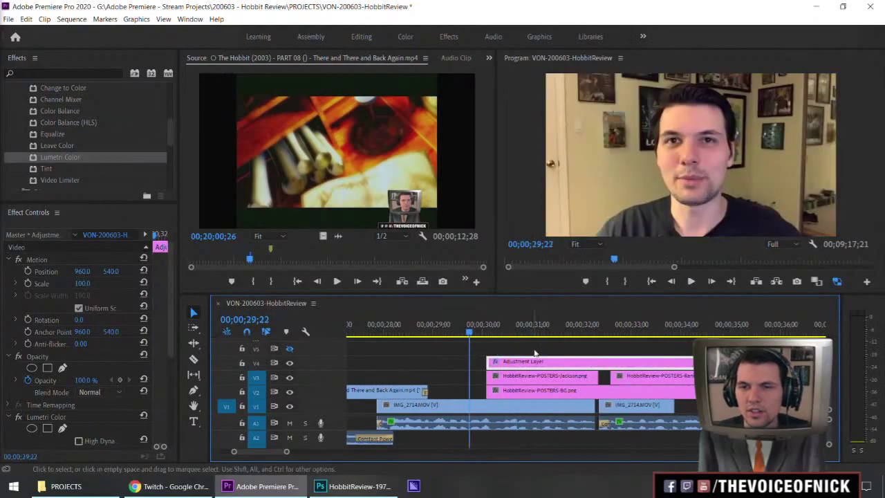
click(534, 353)
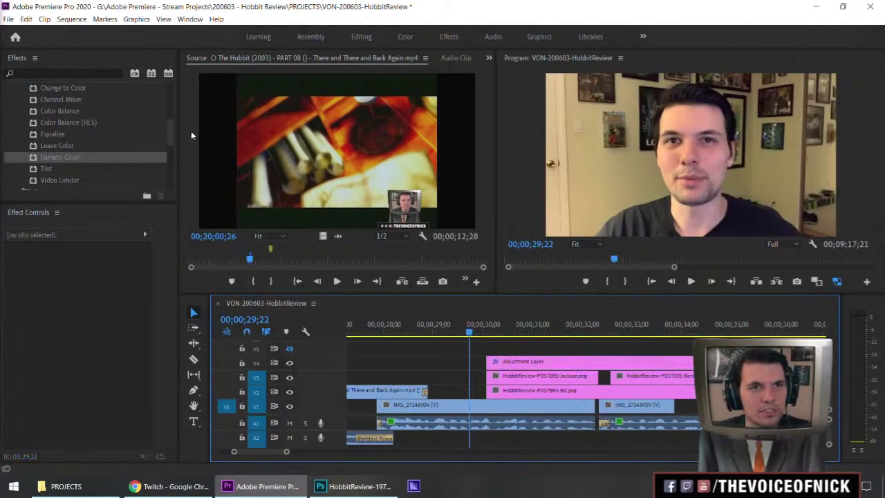
Add the Impact Push video transition to the start of the Jackson poster clip on V3 with a 5-frame duration.
drag(171, 134, 169, 88)
click(8, 135)
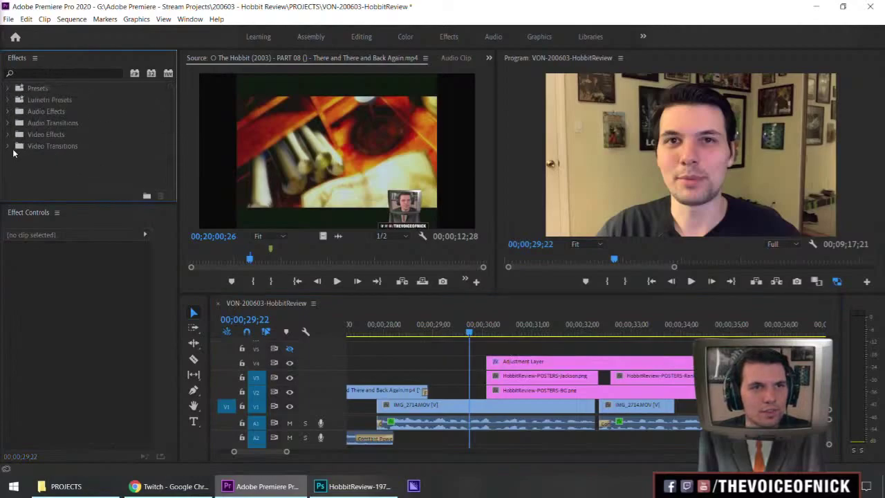
click(9, 146)
scroll(46, 176, down, 1)
click(15, 146)
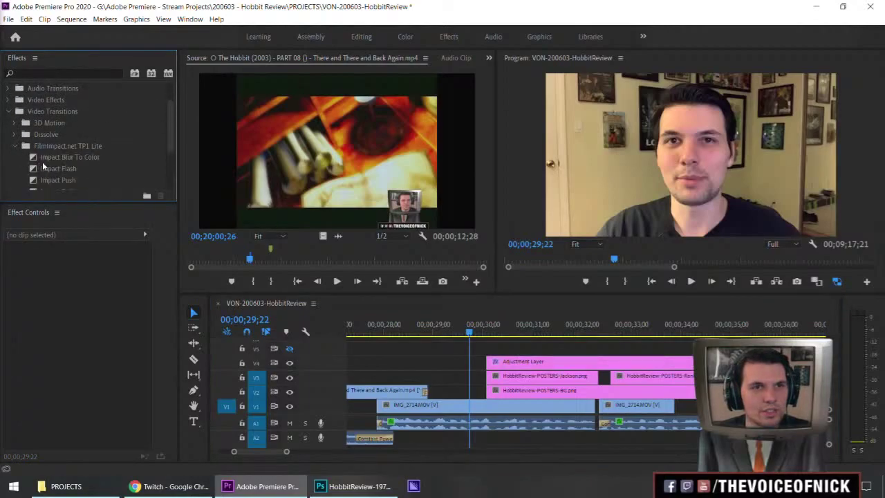
scroll(45, 161, down, 1)
drag(58, 146, 501, 383)
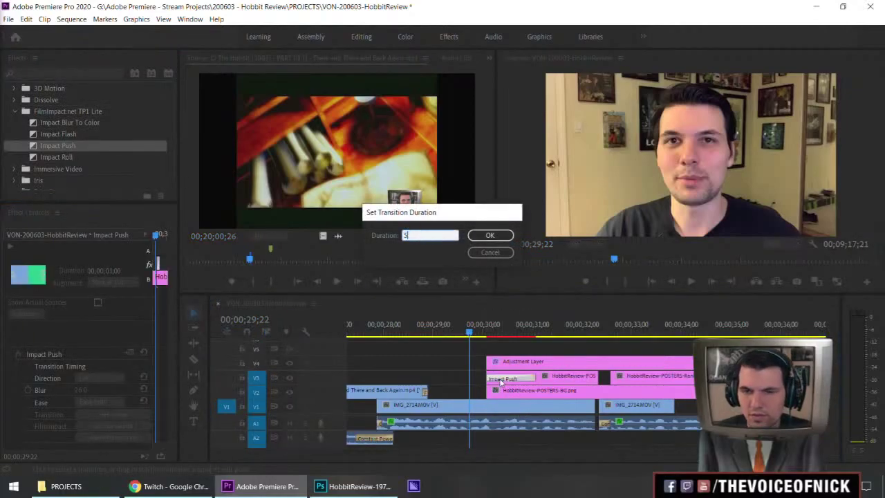
text(5)
key(Return)
Scrub through the Impact Push transition and set its direction to Right.
click(490, 335)
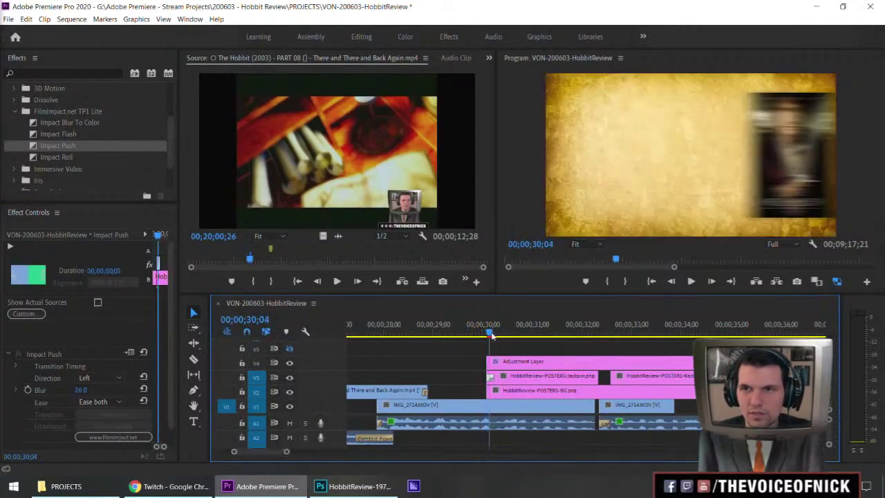
drag(489, 335, 497, 335)
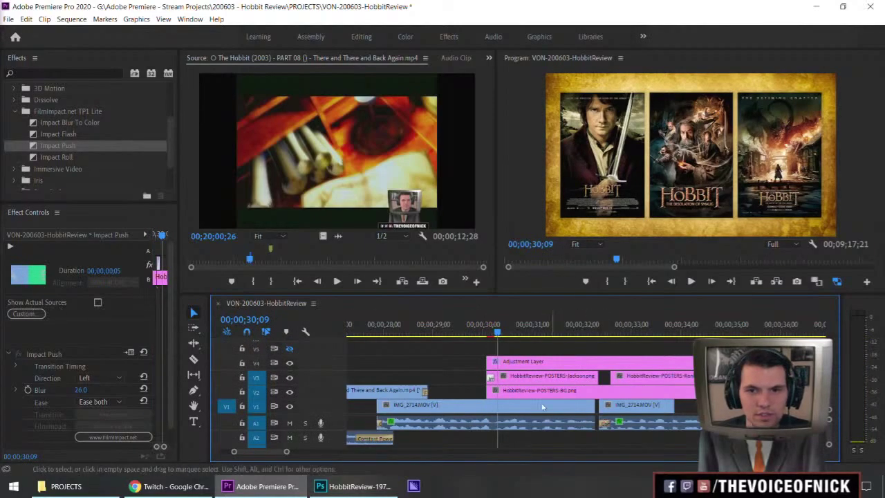
click(106, 378)
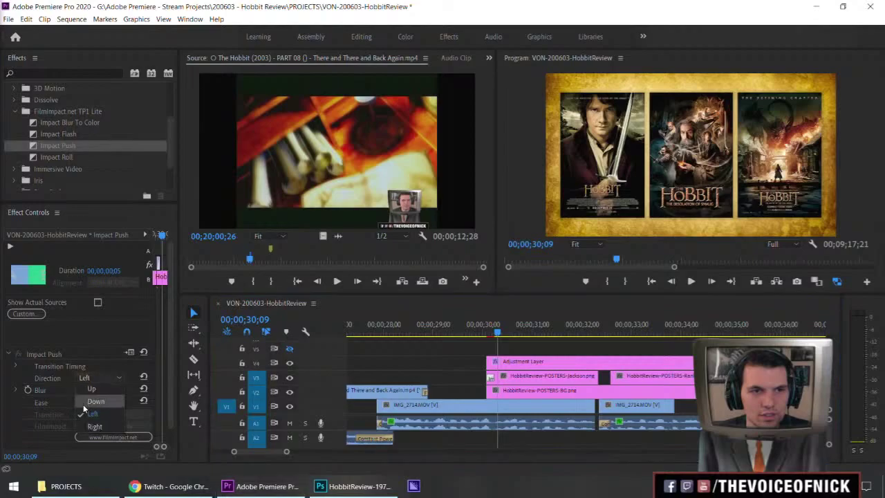
click(107, 423)
Trim the start of the Jackson poster clip a few frames later than the parchment background and scrub through its entrance.
click(477, 380)
text(+)
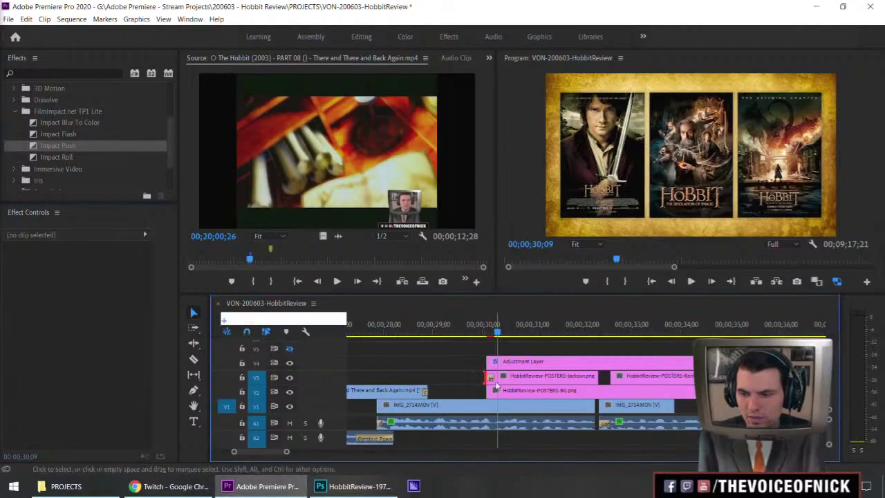
key(Escape)
key(j)
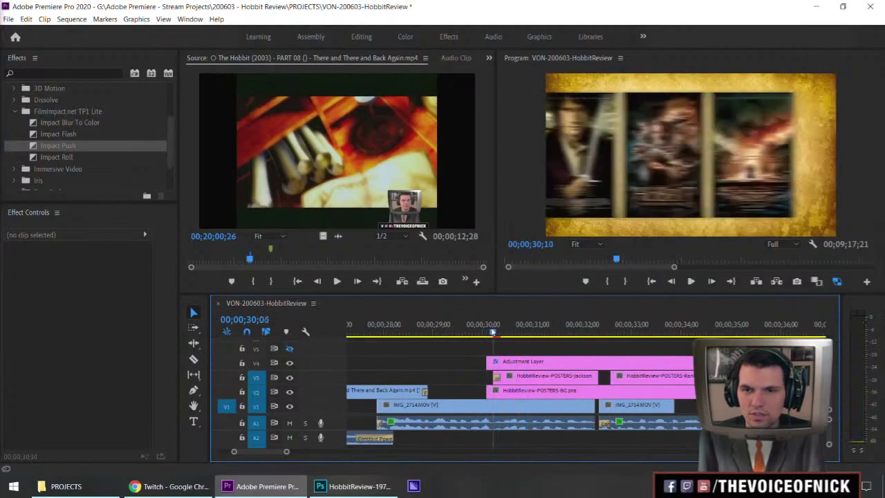
click(483, 334)
mouse_move(483, 337)
mouse_down()
mouse_move(510, 343)
mouse_move(496, 342)
mouse_up()
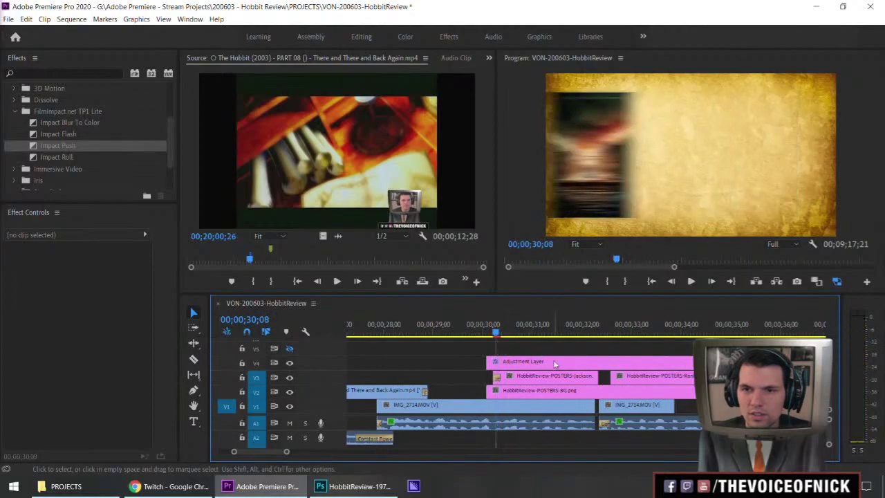
Add the same Impact Push transition to the end of the Jackson poster clip on V3.
click(605, 378)
click(598, 349)
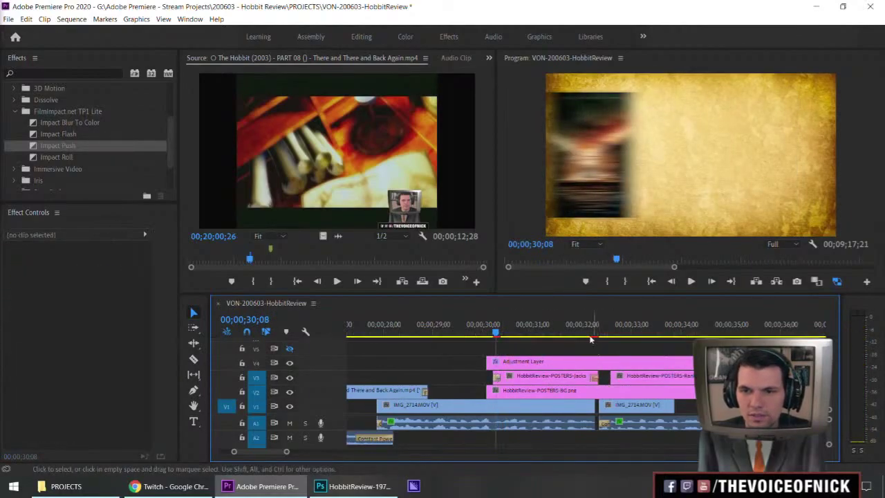
Add the Impact Push transition to the start and end of the Rankin/Bass poster clip on V3, scrubbing through to check.
click(593, 332)
click(595, 378)
drag(588, 341, 703, 337)
click(611, 380)
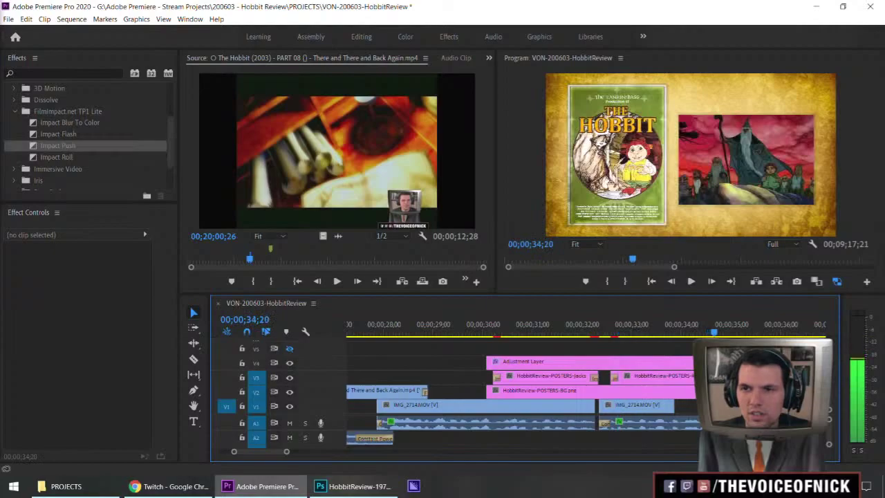
drag(714, 338, 720, 338)
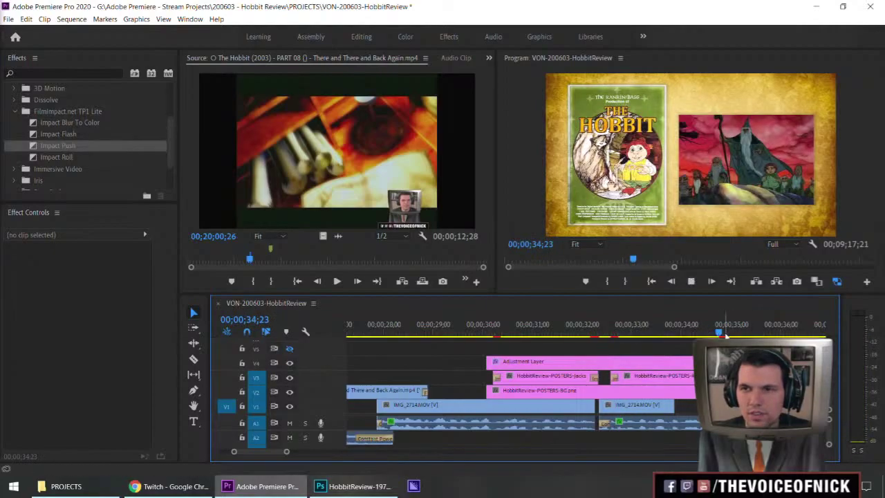
Mark an in-to-out range around the poster section, from 00;00;30;04 to 00;00;35;00.
drag(483, 339, 492, 346)
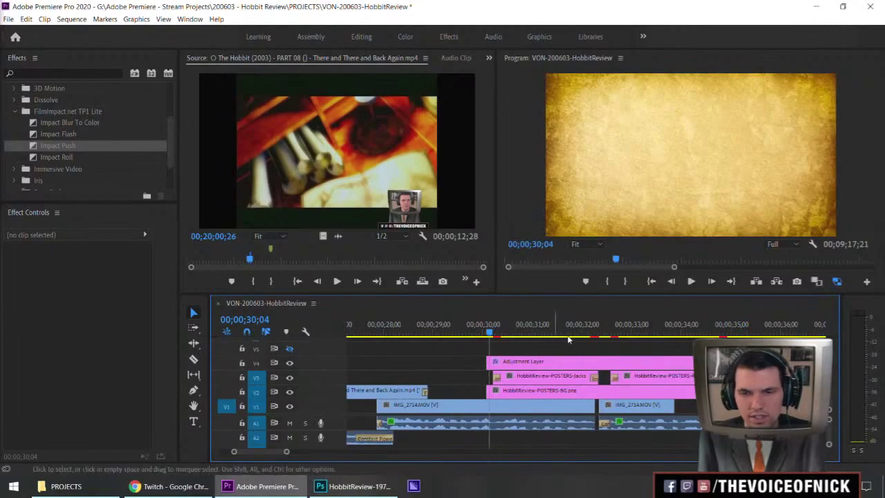
key(x)
key(shift+o)
Render the previews for the marked range and play the poster section in the maximized program monitor.
click(105, 19)
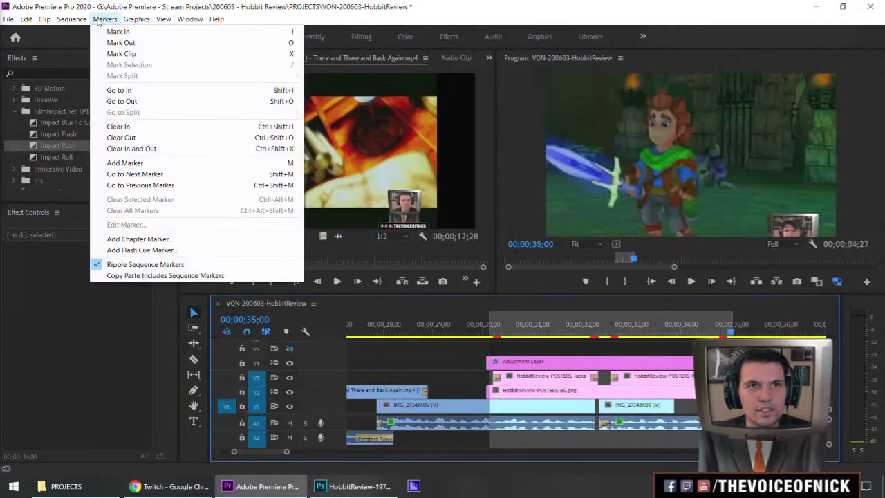
mouse_move(72, 18)
click(87, 61)
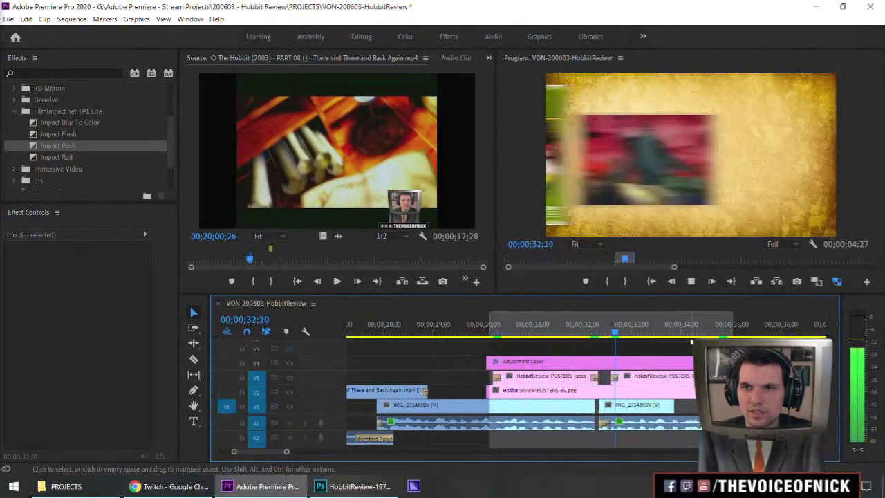
key(grave)
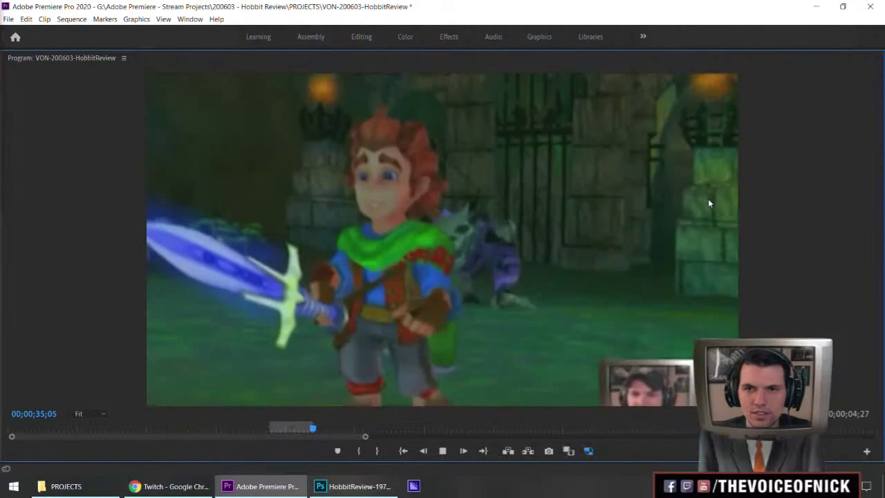
key(grave)
Trim the end of the Rankin/Bass poster clip on V3 a few frames earlier and play around its exit.
click(717, 330)
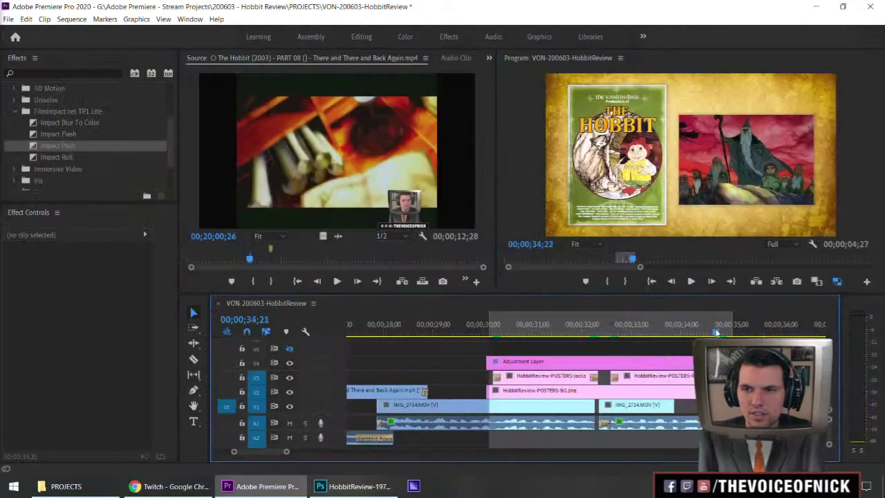
click(722, 378)
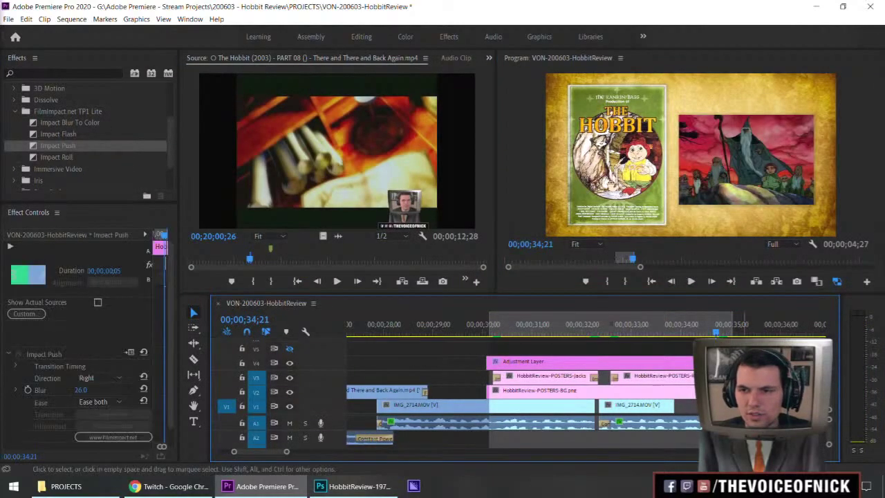
click(766, 377)
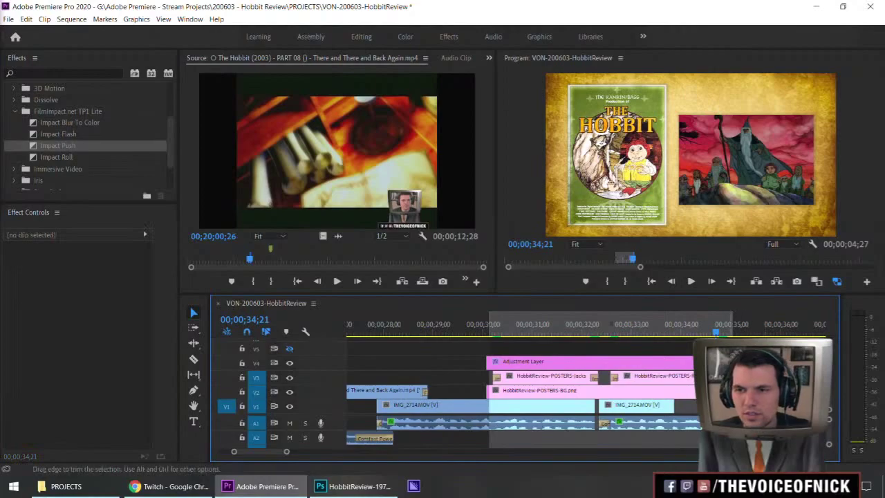
drag(730, 377, 722, 377)
key(shift+k)
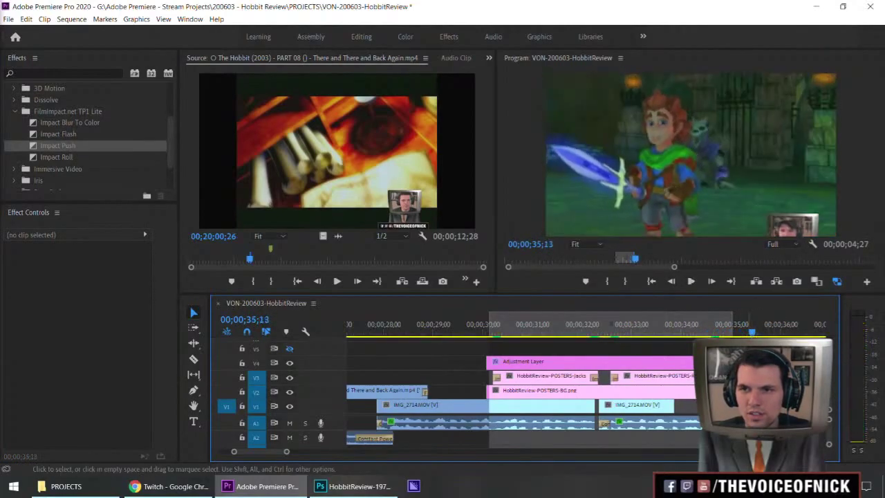
key(shift+k)
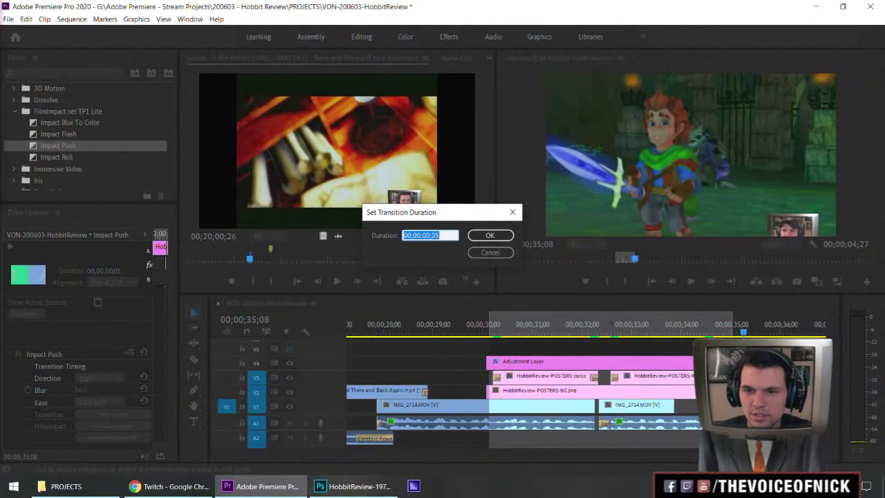
Set the duration of all four Impact Push transitions on the two poster clips to 8 frames.
text(8)
key(Return)
click(702, 325)
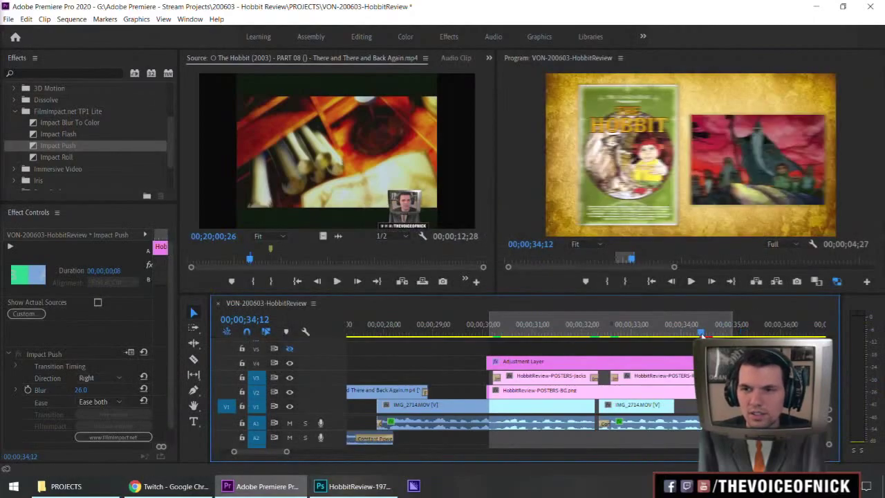
double_click(614, 379)
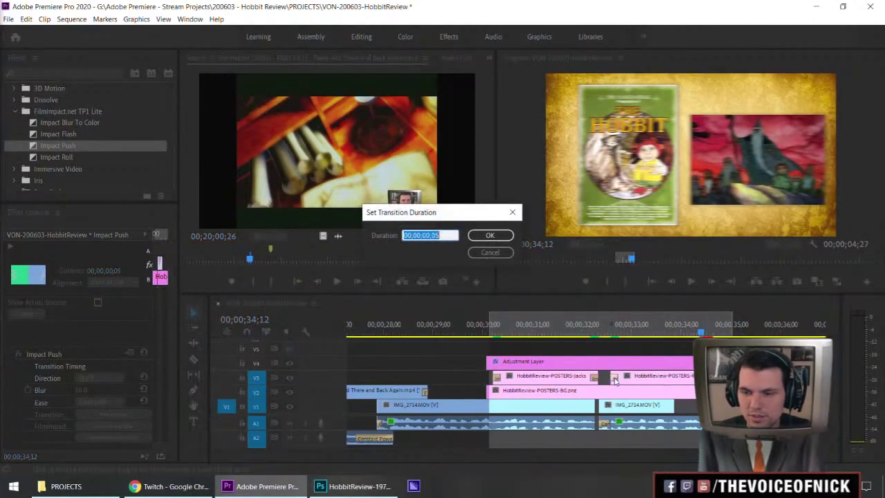
key(Return)
double_click(593, 377)
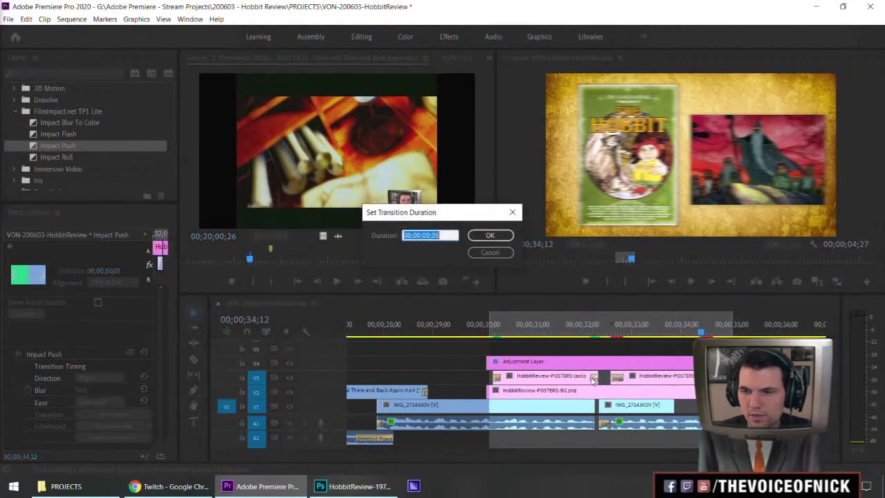
key(Return)
double_click(498, 377)
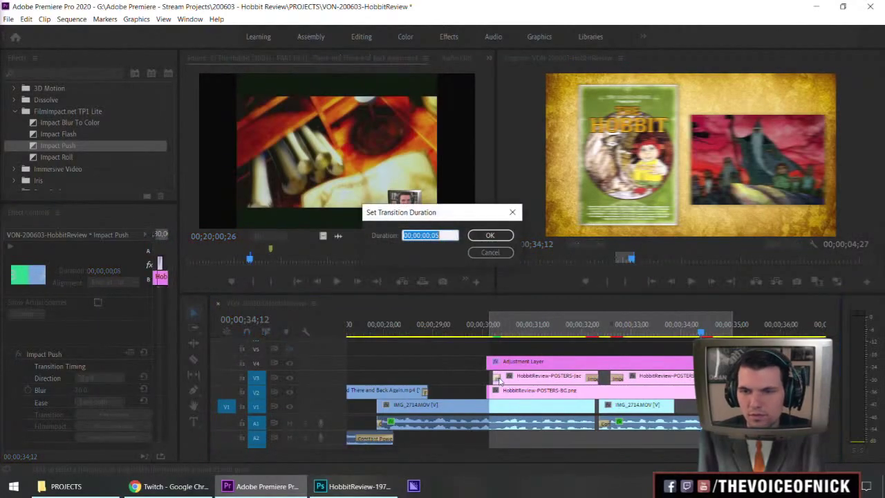
key(Return)
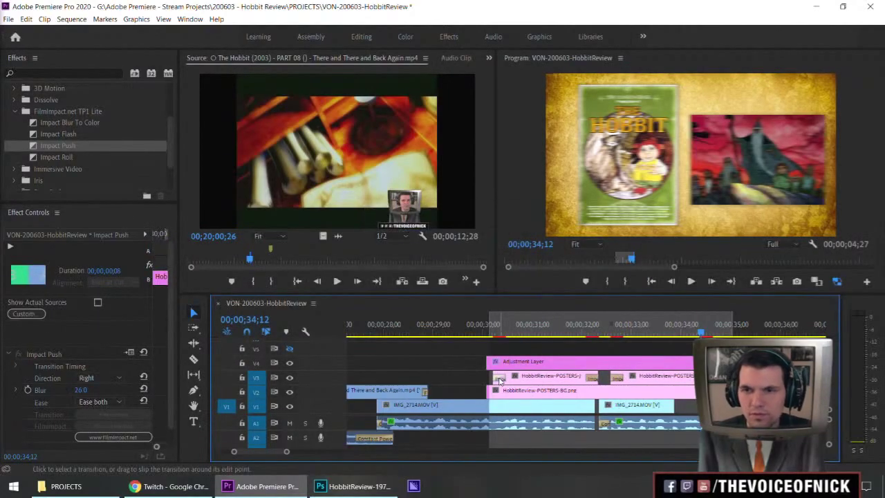
Set the Impact Push direction at the start of the Jackson poster clip to Down and copy it over the other poster transitions.
click(503, 328)
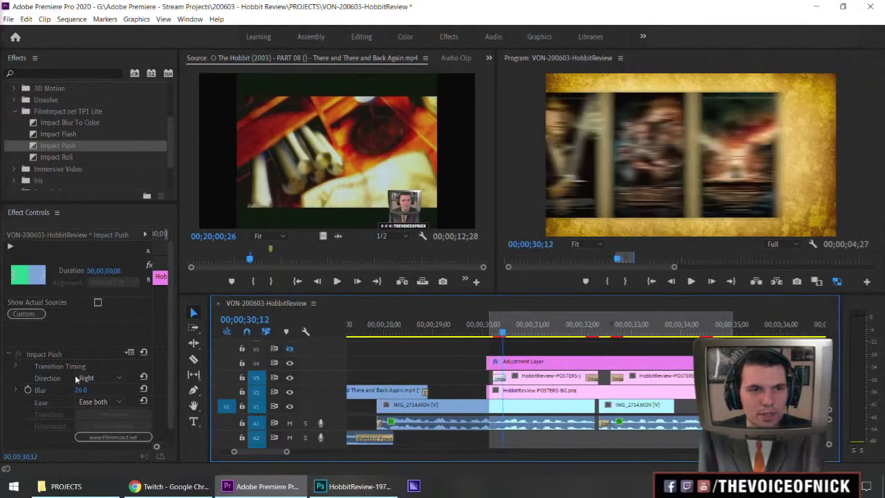
click(97, 379)
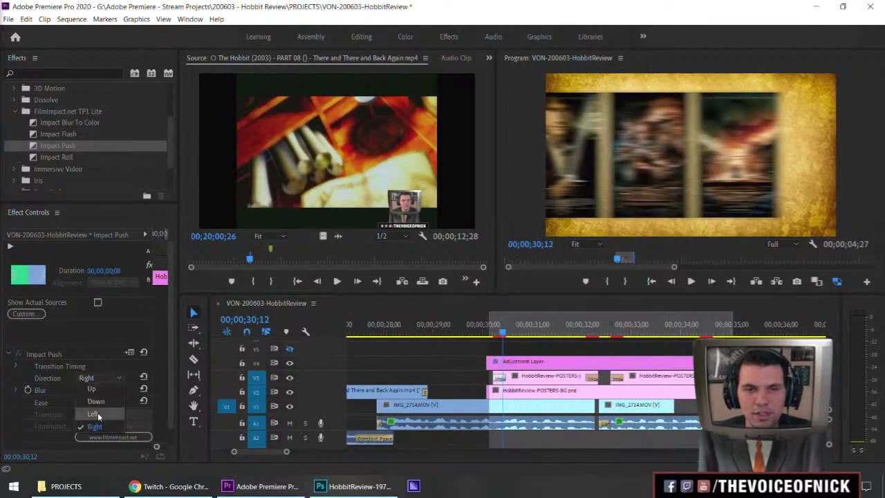
click(95, 401)
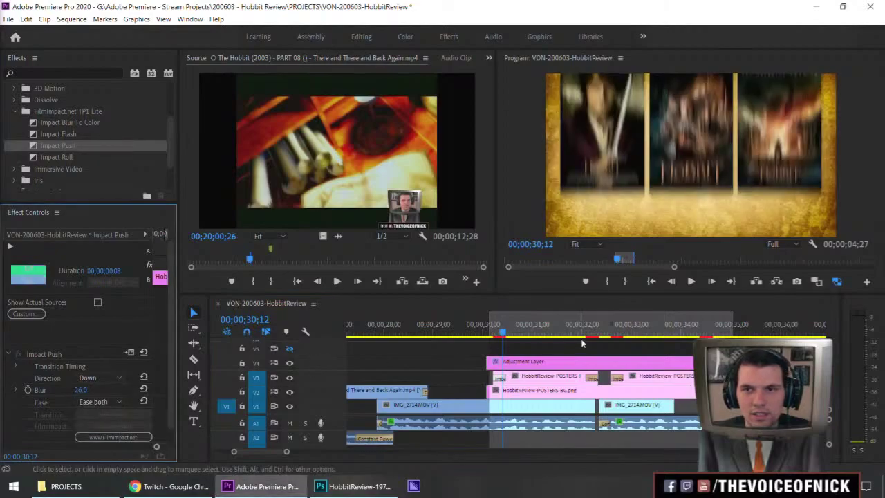
click(495, 331)
mouse_move(496, 332)
mouse_down()
mouse_move(509, 334)
mouse_move(477, 333)
mouse_move(509, 332)
mouse_up()
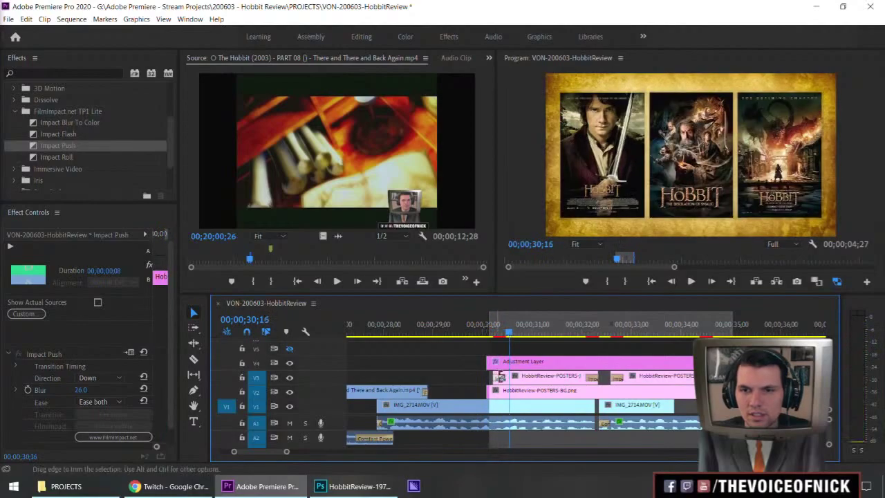
click(503, 379)
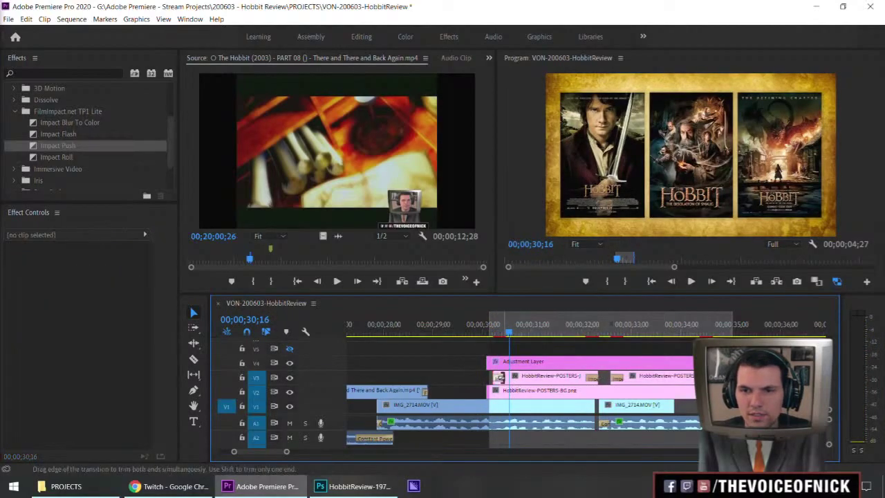
click(501, 378)
click(593, 378)
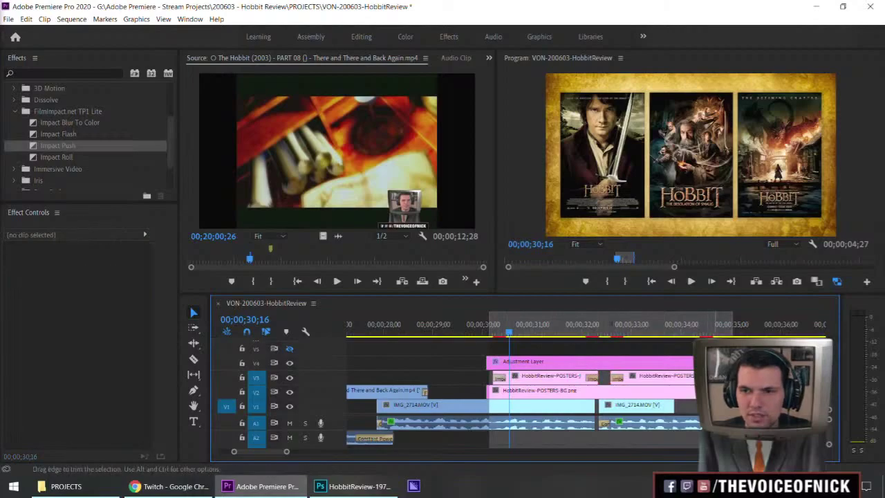
Render the marked range with the downward pushes and review the poster section in the maximized program monitor.
drag(709, 333, 734, 334)
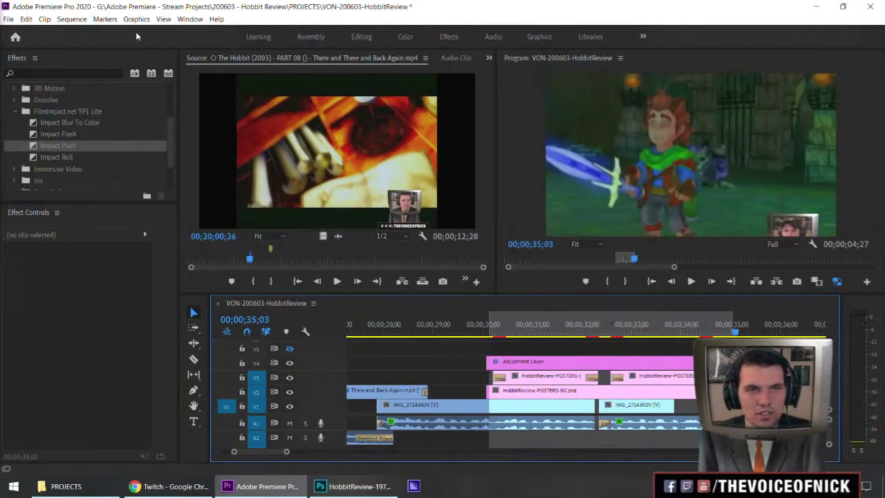
click(71, 19)
click(108, 47)
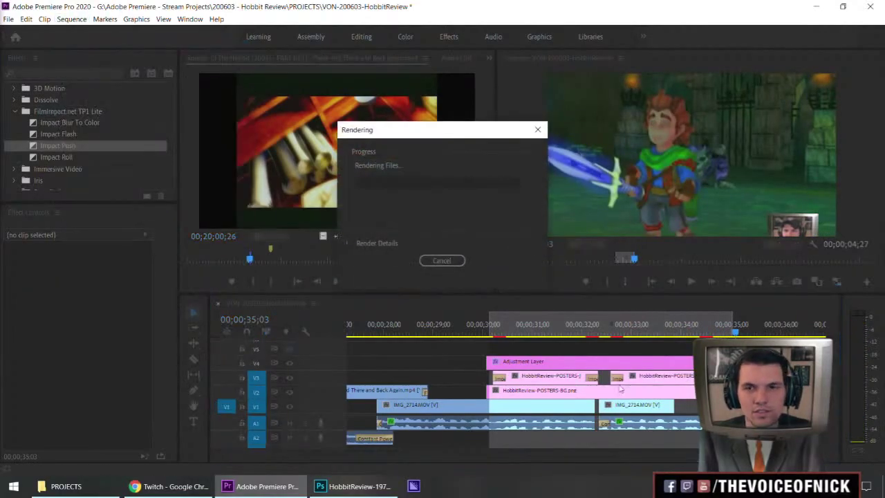
click(414, 325)
key(grave)
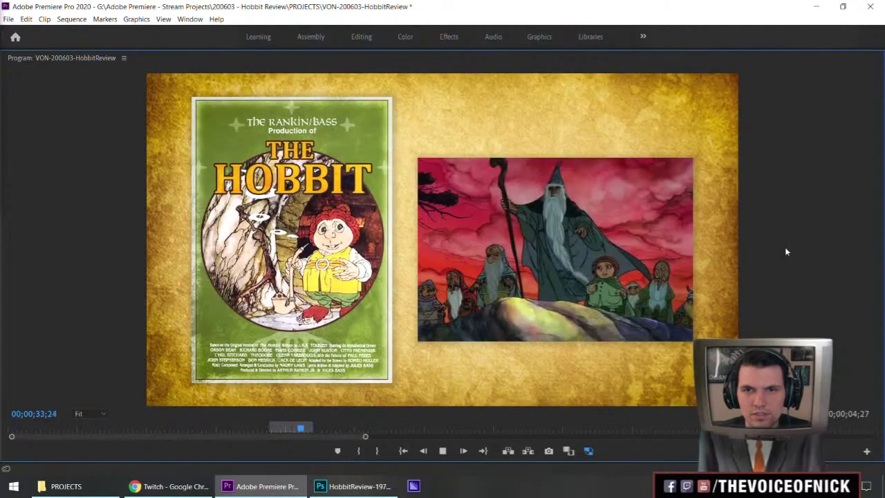
key(space)
key(grave)
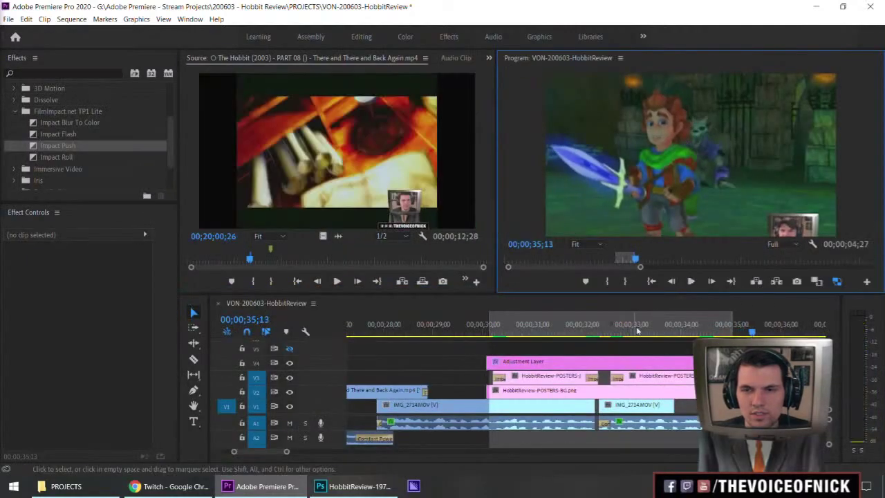
Set the duration of the Impact Push transition at the start of the Jackson poster clip to 6 frames.
drag(638, 332, 608, 326)
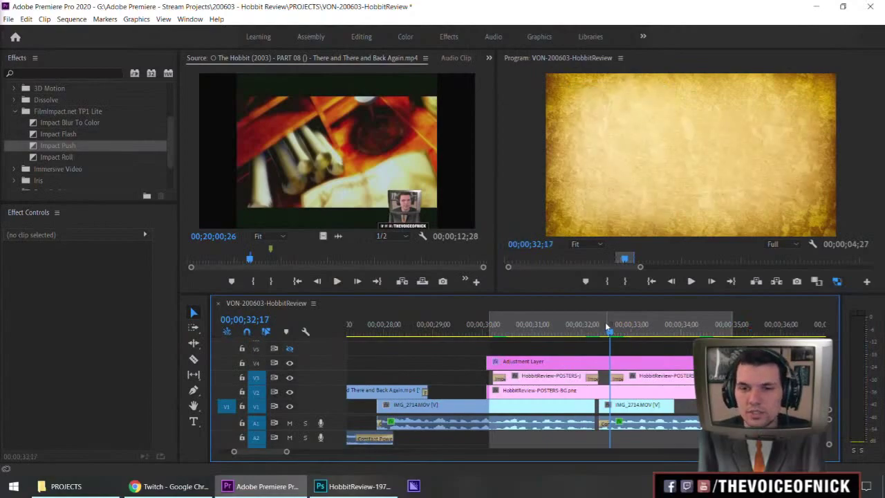
double_click(498, 379)
text(6)
key(Return)
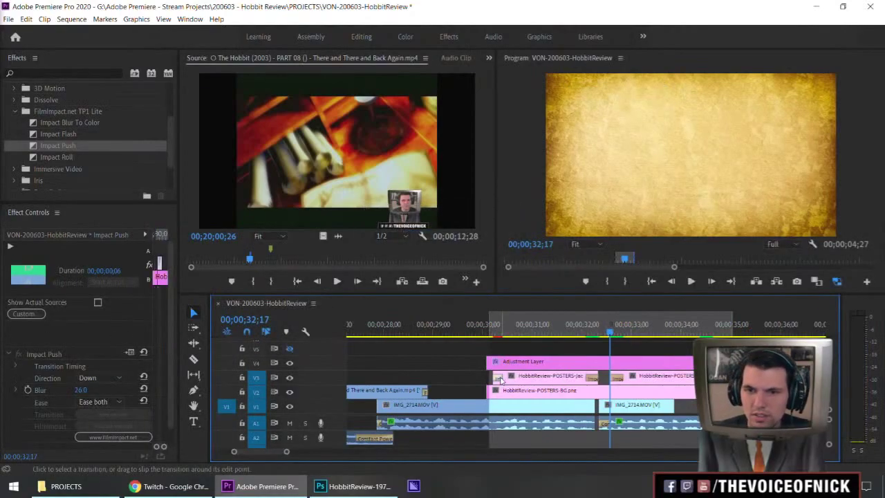
Copy the 6-frame Impact Push transition and paste it over the other transitions on the Jackson and Rankin/Bass poster clips.
key(ctrl+c)
click(597, 379)
key(ctrl+v)
click(611, 379)
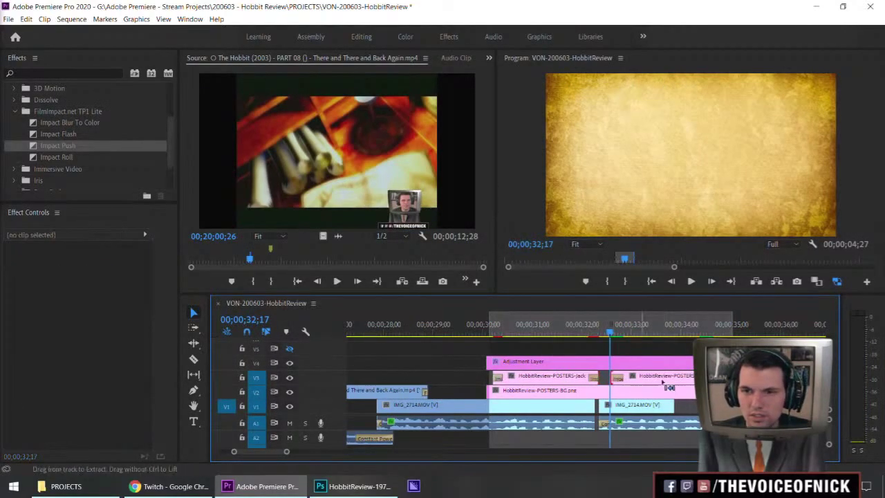
key(ctrl+v)
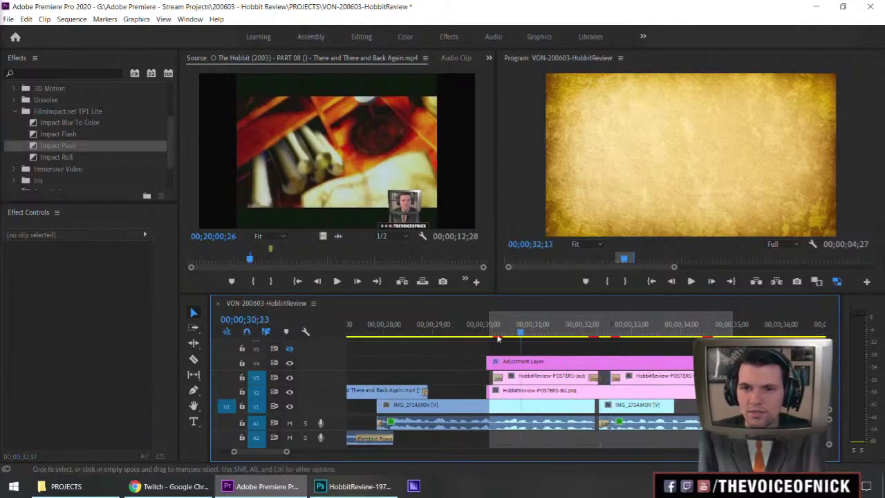
Play the poster section in the maximized program monitor to review the timing of the 6-frame transitions.
key(grave)
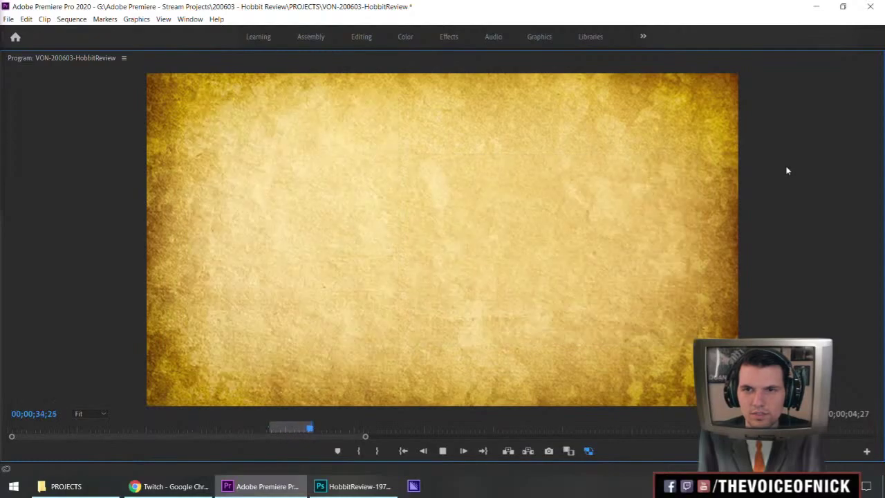
key(space)
key(grave)
Extend the start of the Rankin/Bass poster clip on V3 a few frames earlier to shorten the gap after the Jackson posters.
drag(610, 375, 601, 377)
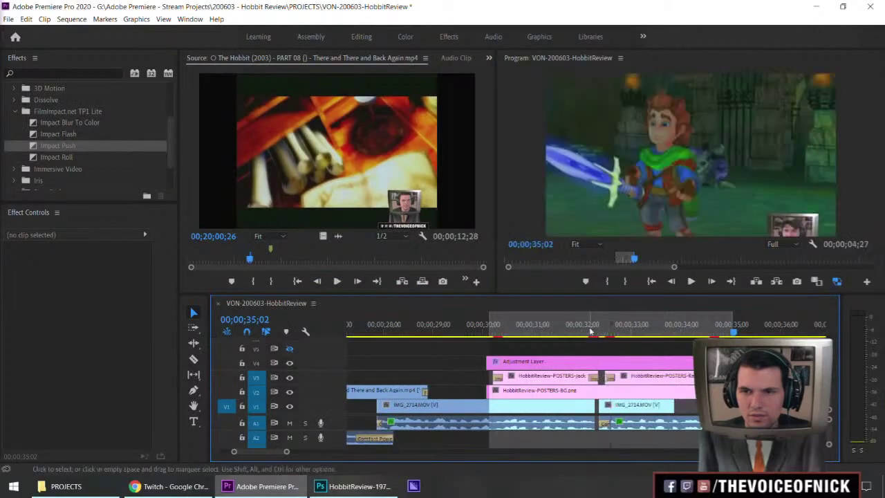
click(582, 336)
key(space)
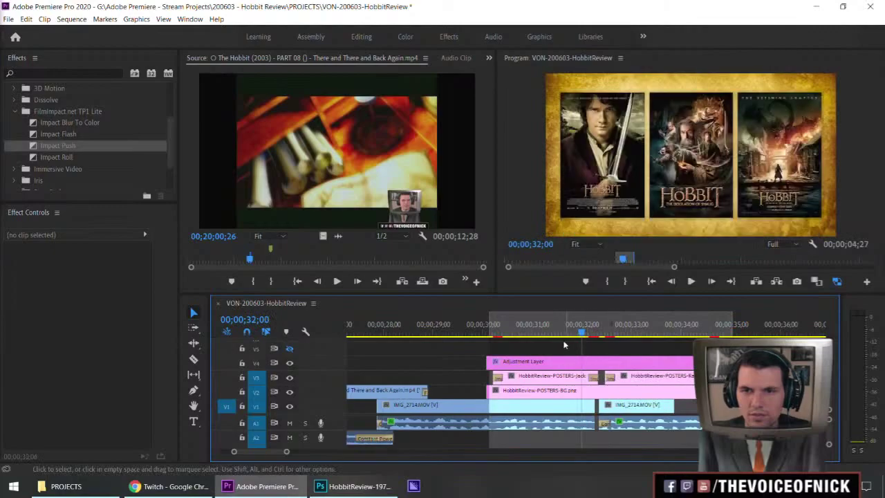
Render the updated poster transitions and play the section from before the parchment background in the maximized program monitor.
key(Return)
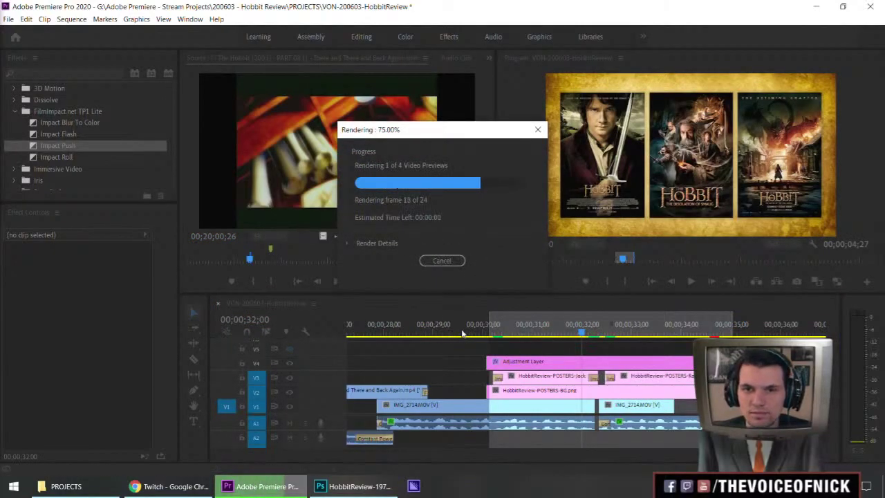
click(432, 333)
key(grave)
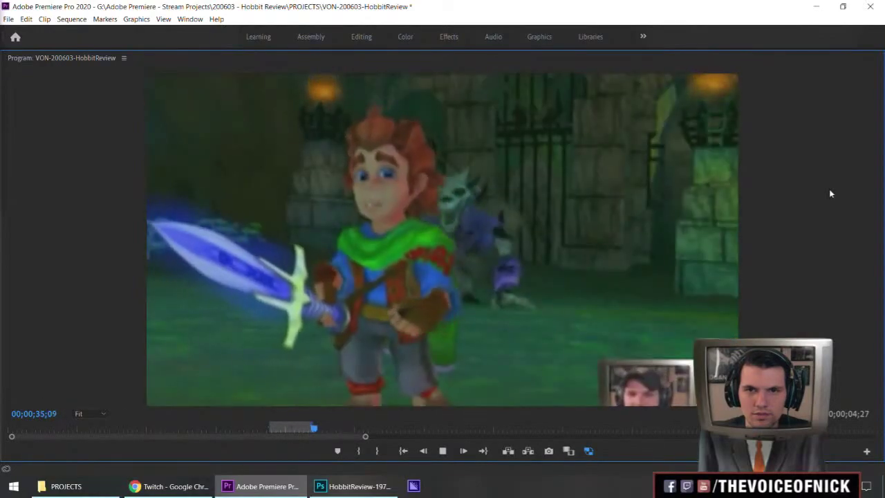
Return to the full editing layout and replay the transition from the Rankin/Bass posters into the Sting gameplay clip.
key(grave)
click(688, 331)
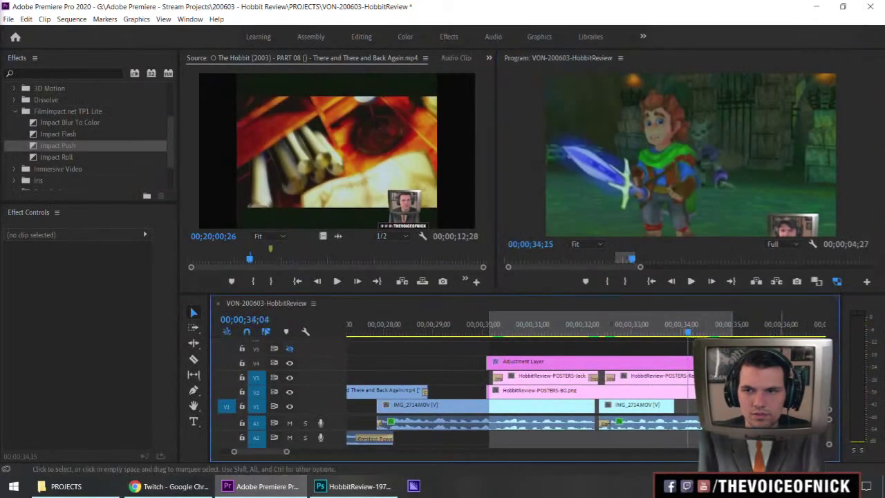
key(space)
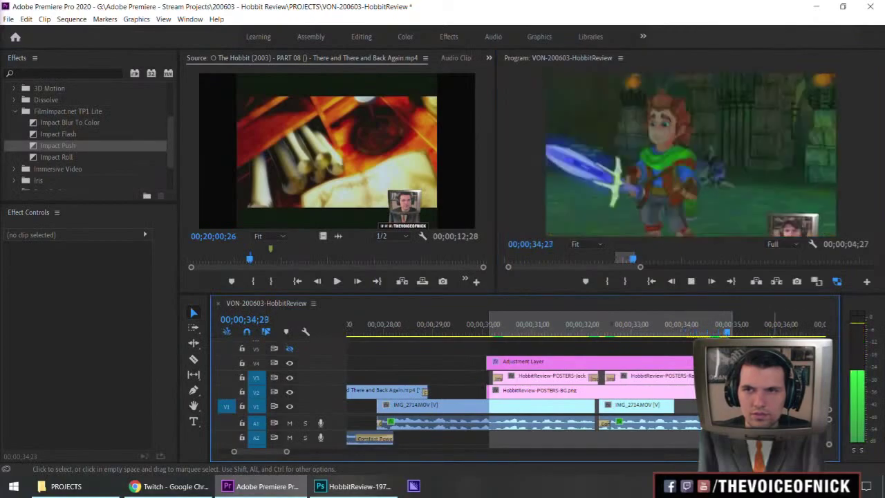
click(696, 330)
key(space)
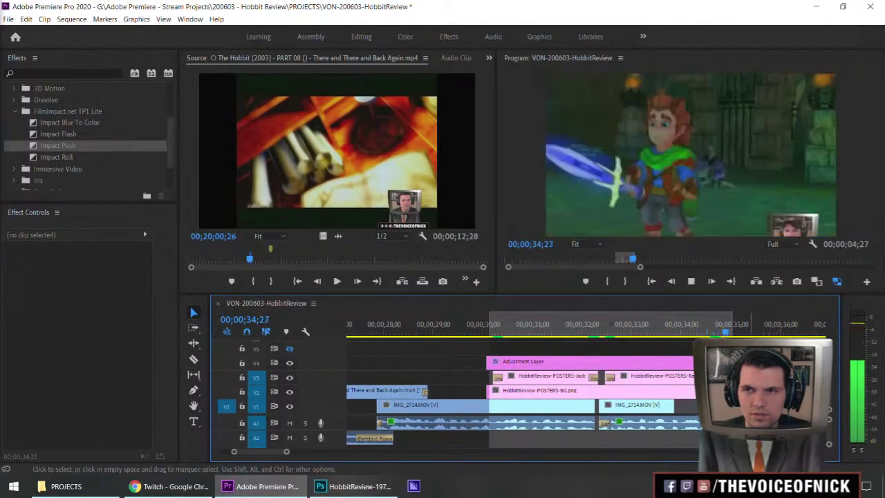
key(space)
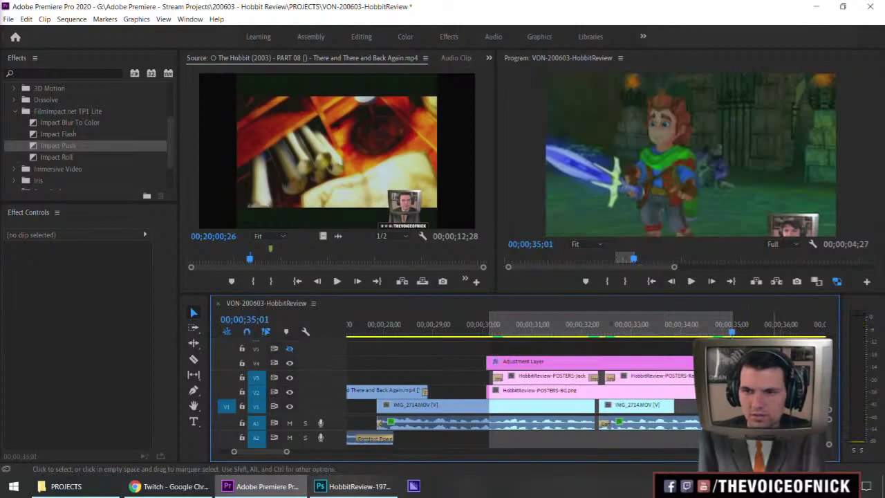
click(702, 331)
key(space)
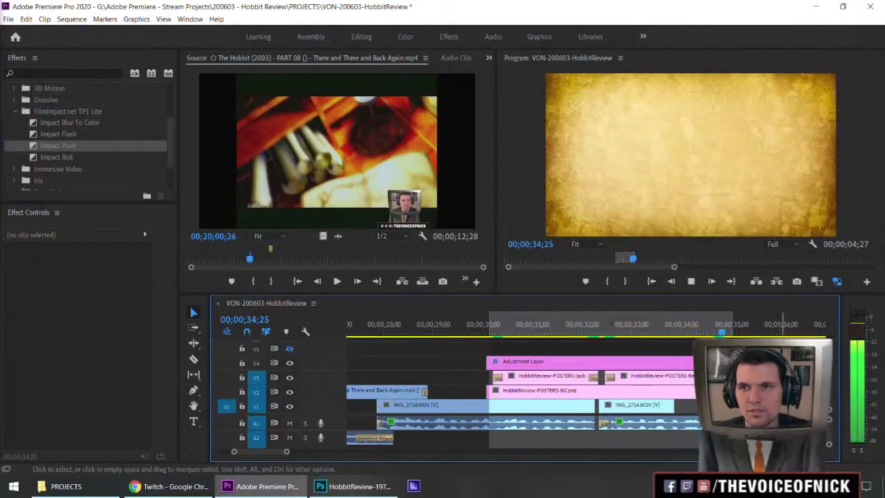
key(space)
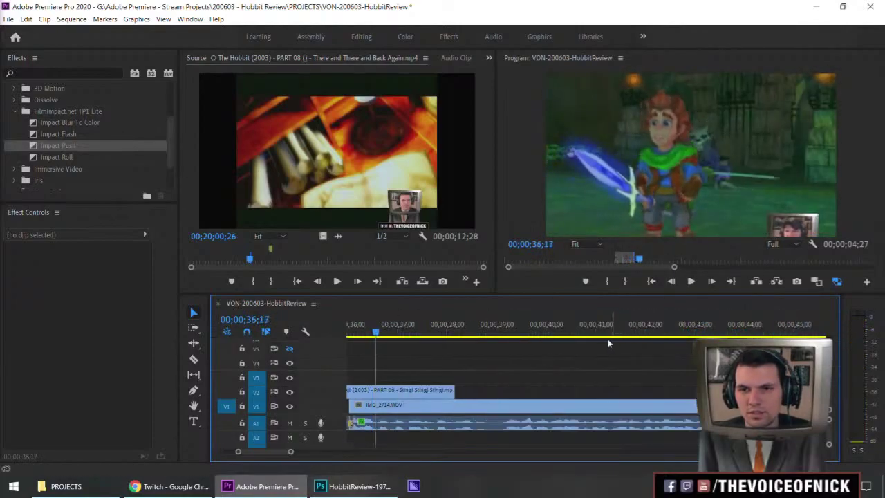
Clear the sequence's In and Out points around the poster section.
scroll(606, 341, down, 2)
scroll(482, 336, up, 1)
right_click(457, 328)
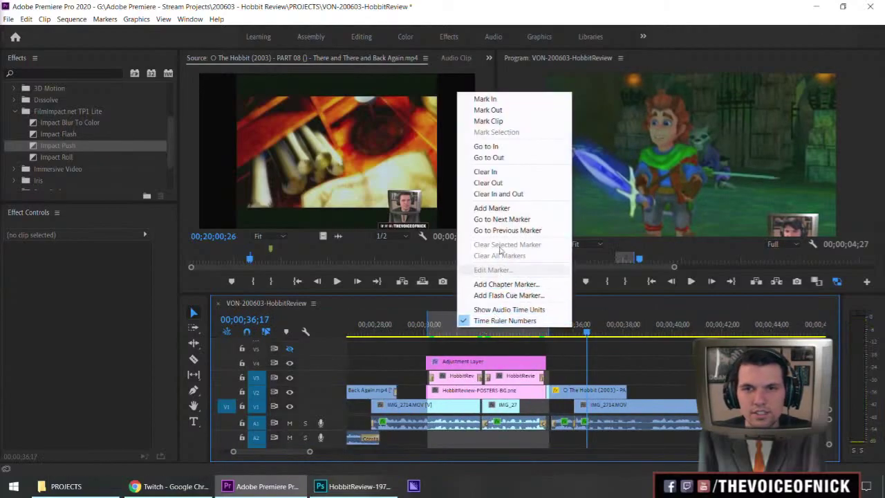
click(500, 196)
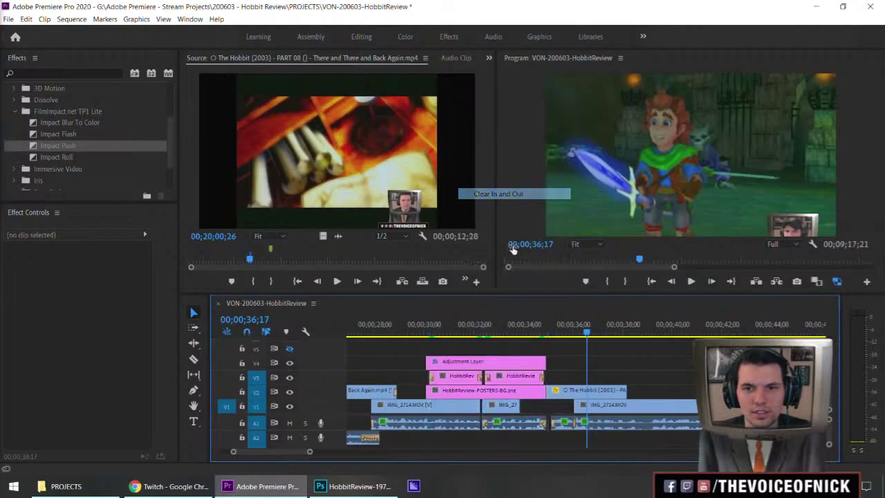
Try replacing the closing transition on the Rankin/Bass poster clip with a straight cut at the background's end, and play it.
click(543, 378)
key(Delete)
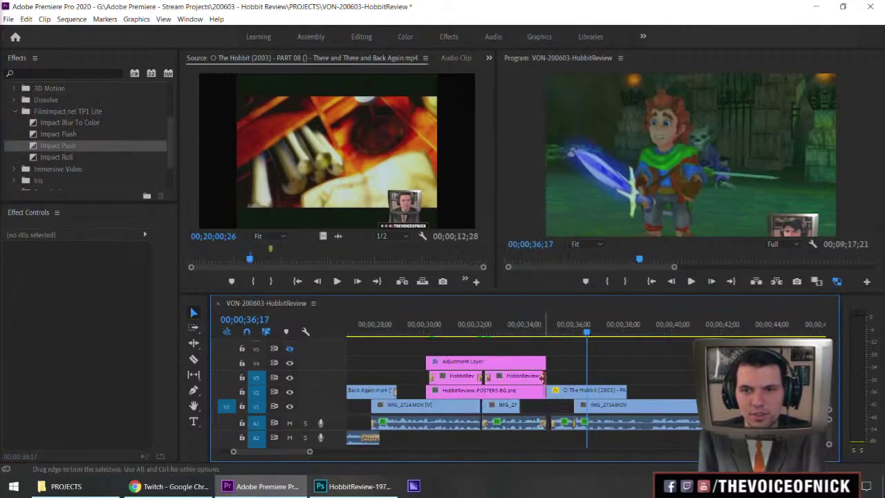
drag(545, 377, 546, 377)
click(535, 328)
key(space)
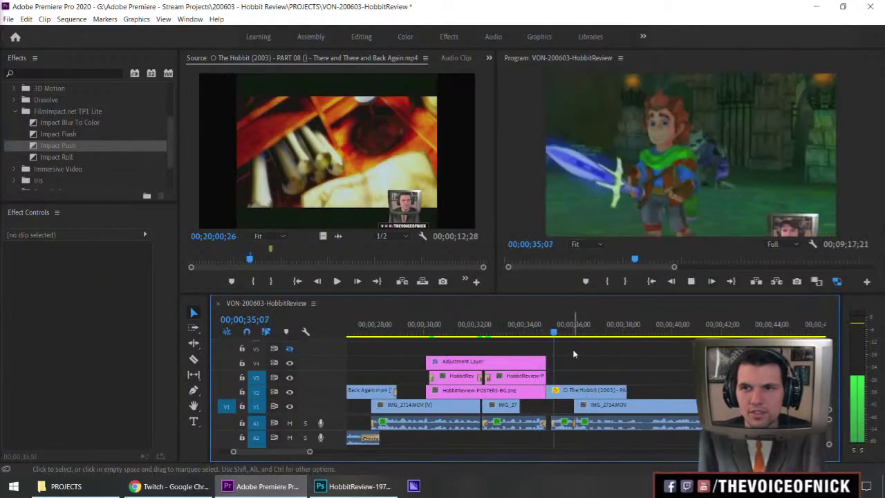
key(space)
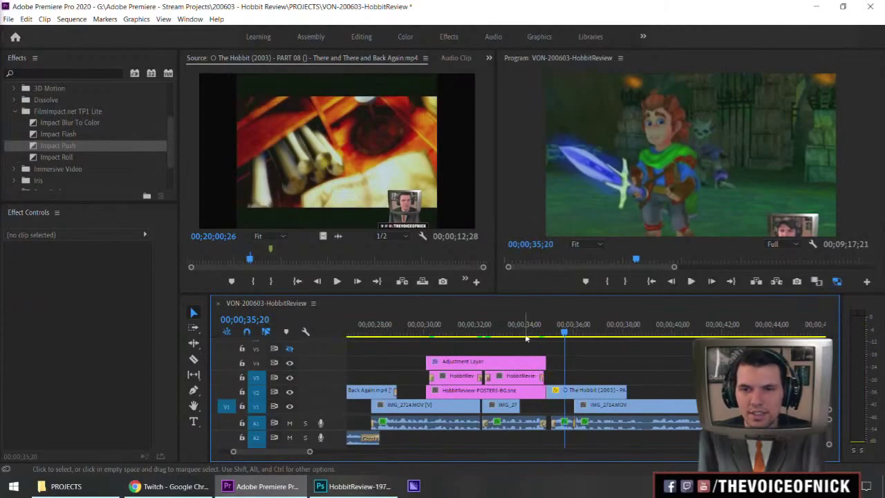
Play from 00;00;28;22 through the poster section and into the following talking-head footage in the maximized program monitor.
click(392, 325)
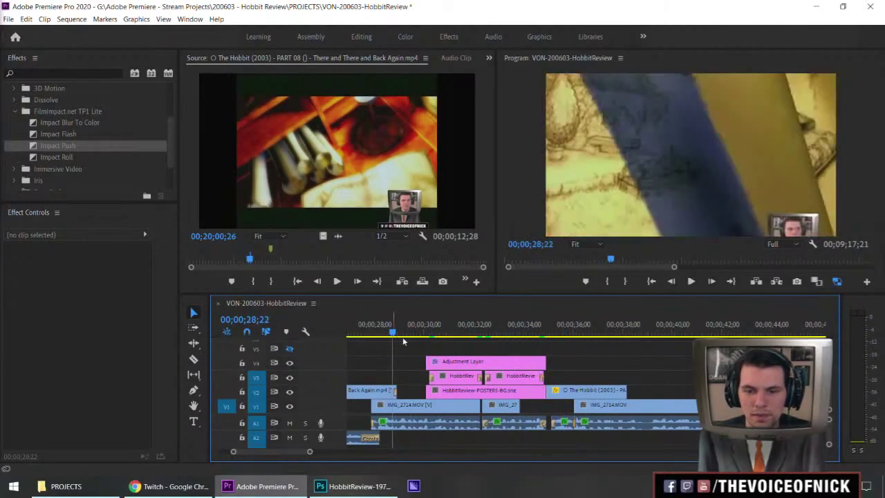
key(minus)
key(minus)
drag(427, 325, 432, 325)
key(grave)
key(space)
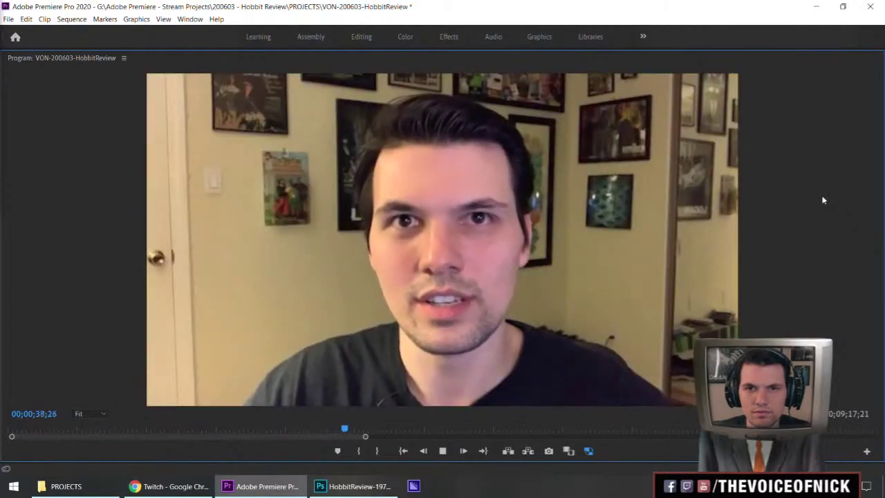
key(grave)
Stop playback, move the playhead back to 00;00;35;23 in the Sting gameplay clip, and save the project.
click(660, 364)
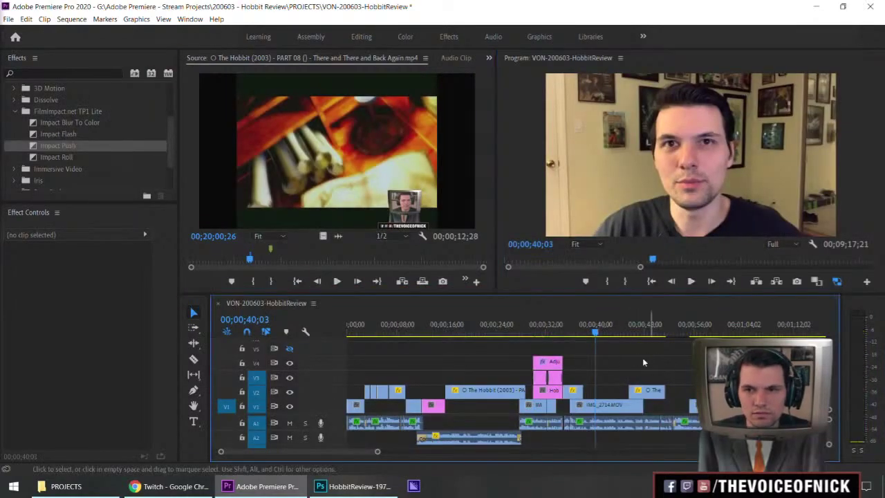
key(equal)
key(equal)
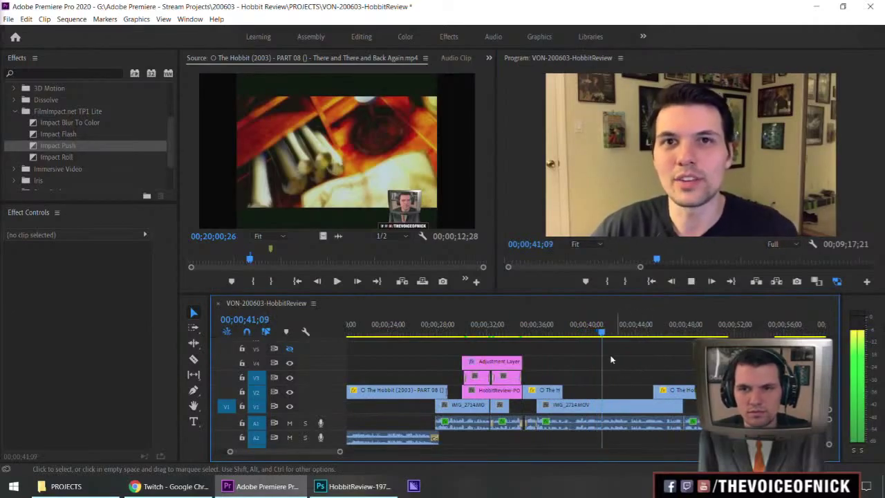
key(space)
drag(592, 337, 533, 337)
key(ctrl+s)
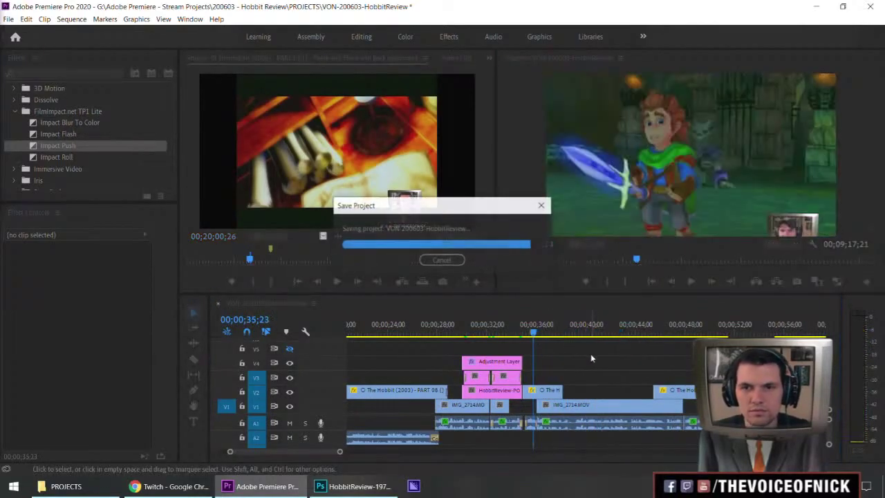
Check both poster groups and play the narration past the end of the Sting gameplay clip to 00;00;39;11.
click(473, 333)
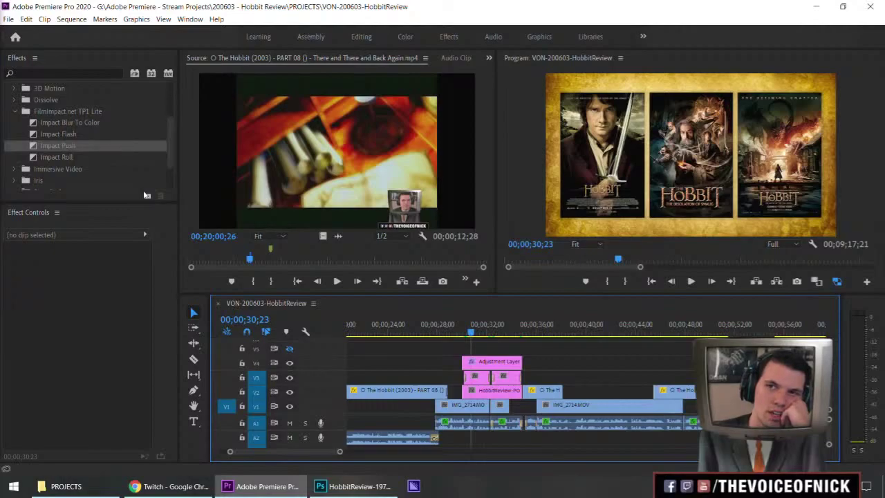
scroll(599, 335, up, 3)
click(614, 335)
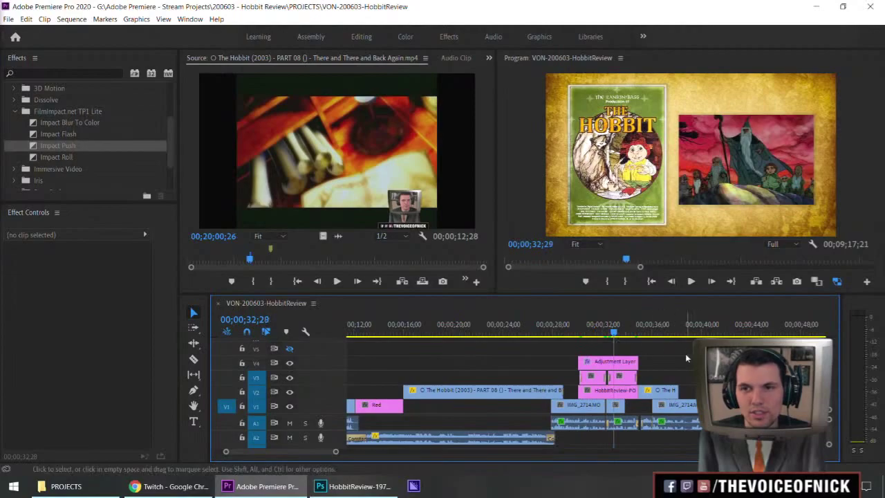
click(668, 335)
key(space)
key(=)
key(=)
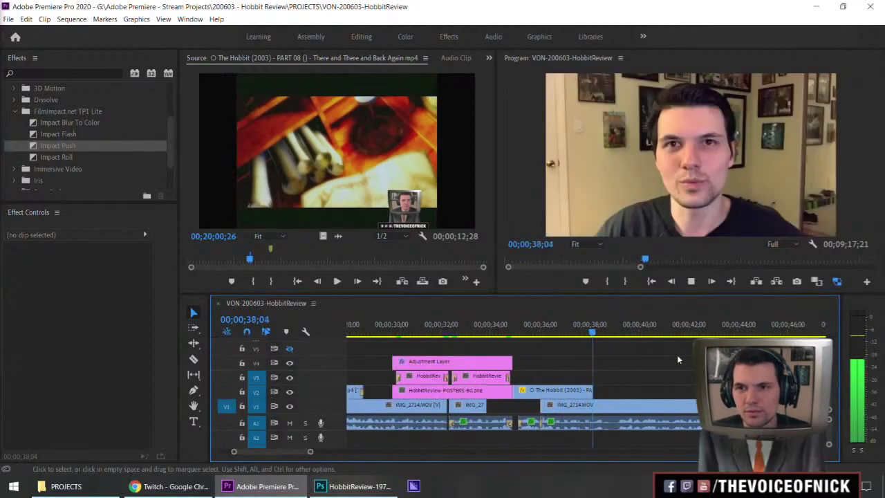
key(space)
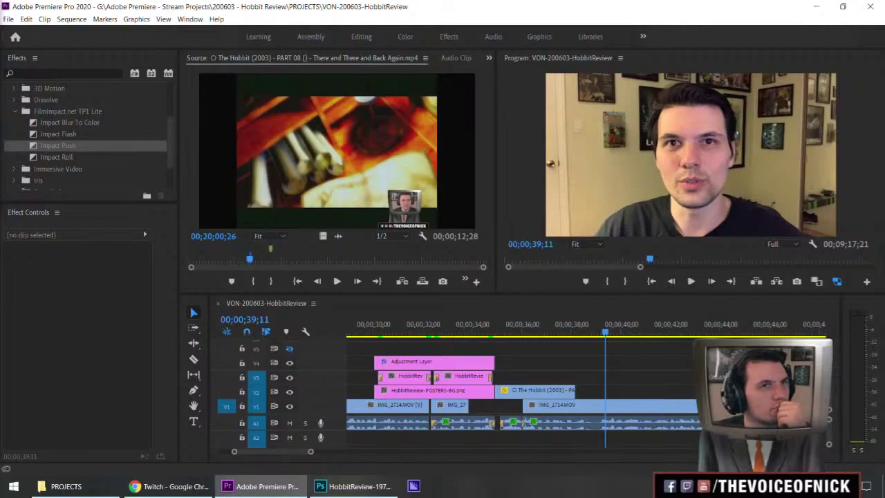
Mark a 1;24 excerpt of PART 09 - Roast Mutton near 00;37;23 and place its video on V3 after the Sting clip.
mouse_move(280, 263)
mouse_down()
mouse_move(211, 263)
mouse_move(286, 265)
mouse_move(275, 267)
mouse_move(281, 272)
mouse_up()
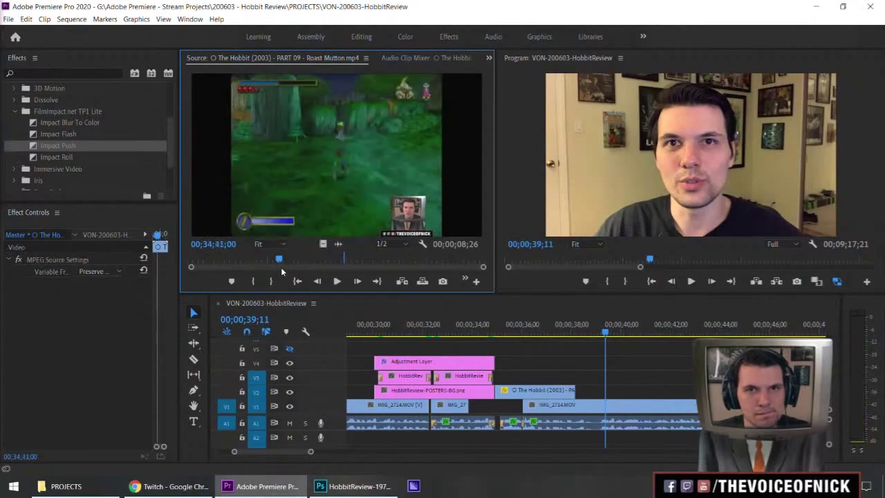
key(space)
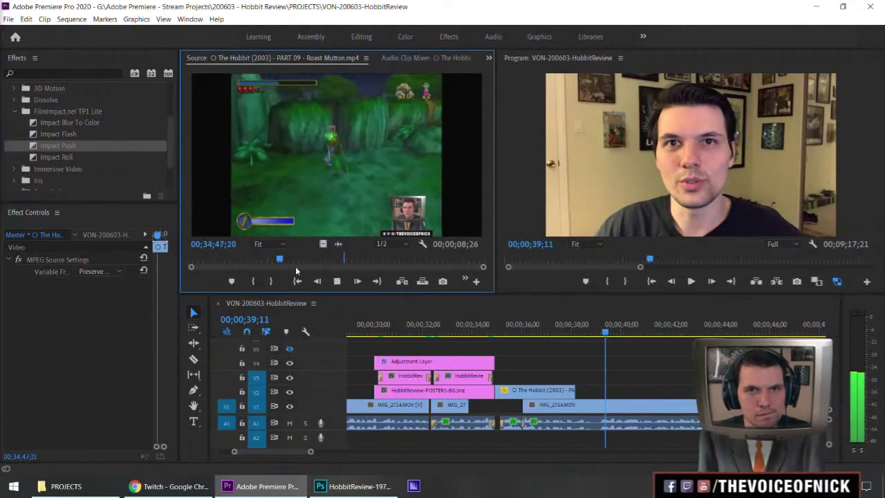
drag(297, 264, 288, 265)
key(space)
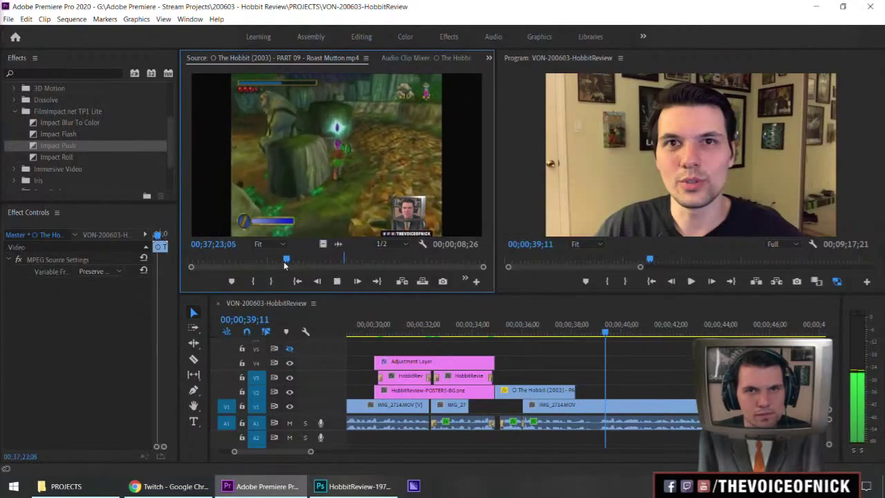
key(i)
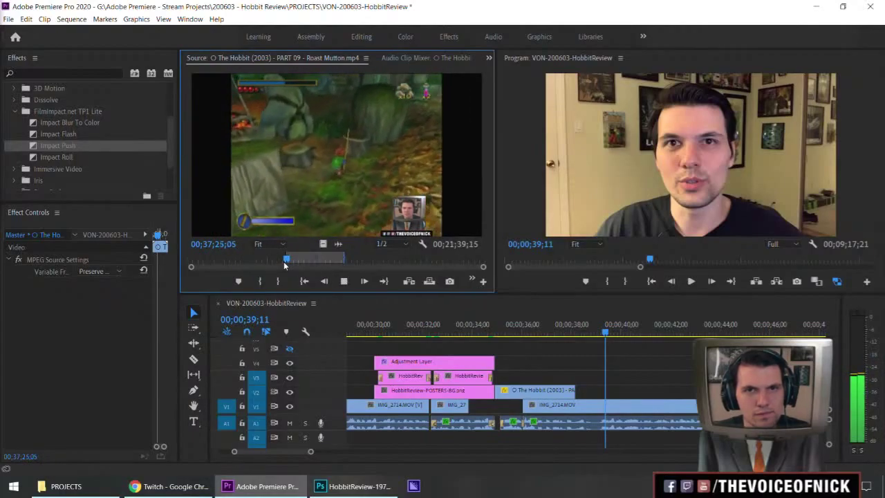
key(o)
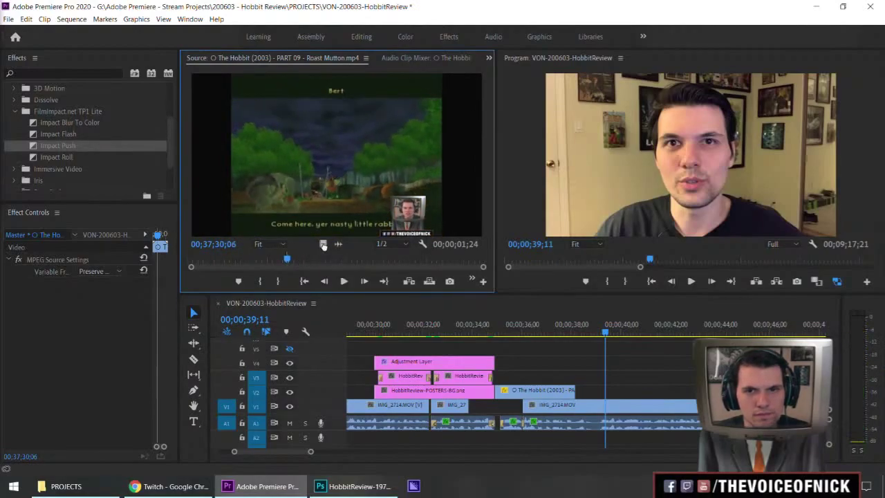
drag(323, 243, 579, 382)
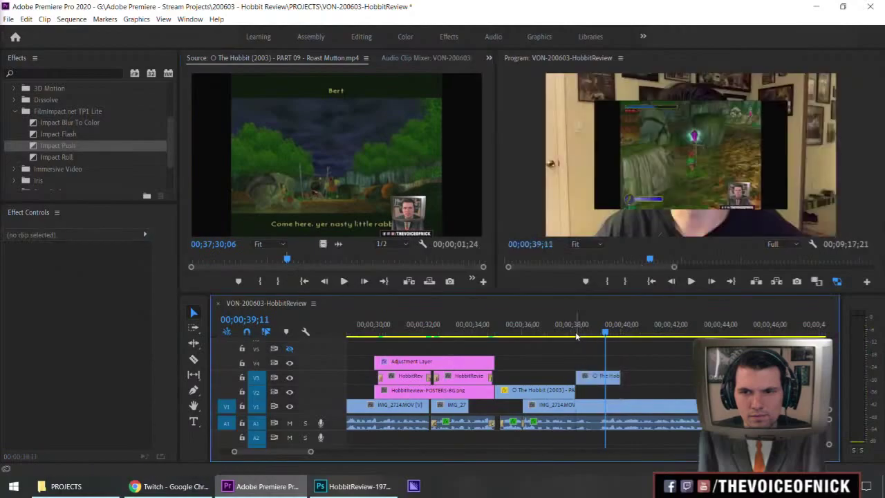
Play the Roast Mutton clip on V3 against the narration and adjust its end to 00;00;40;02.
key(space)
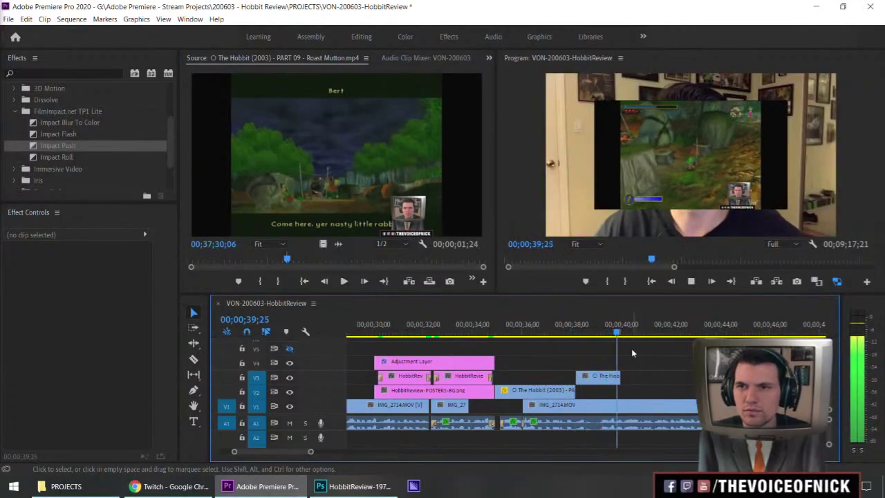
key(equal)
key(space)
drag(539, 377, 549, 378)
drag(494, 380, 449, 379)
click(392, 326)
drag(490, 355, 552, 351)
key(space)
key(minus)
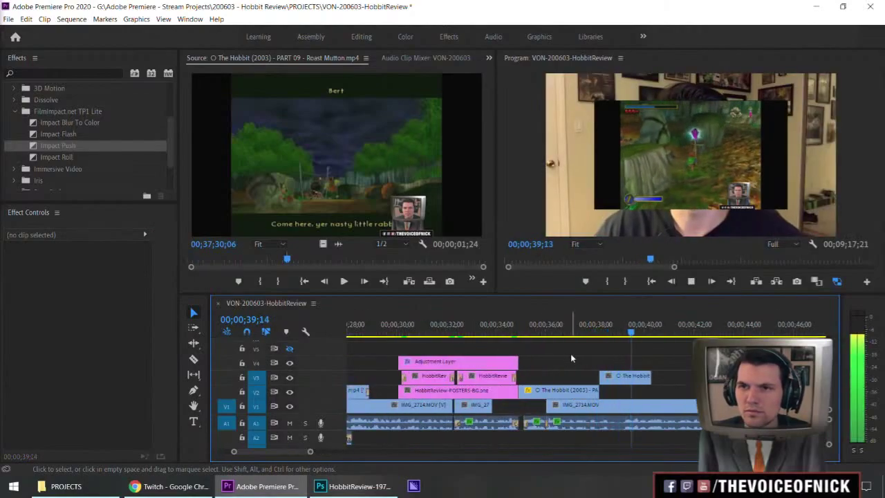
key(equal)
key(space)
key(shift+k)
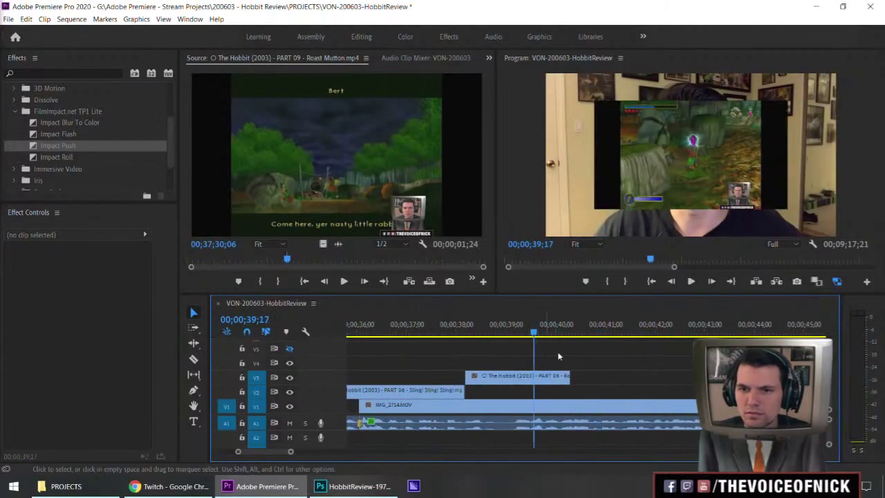
drag(570, 376, 559, 377)
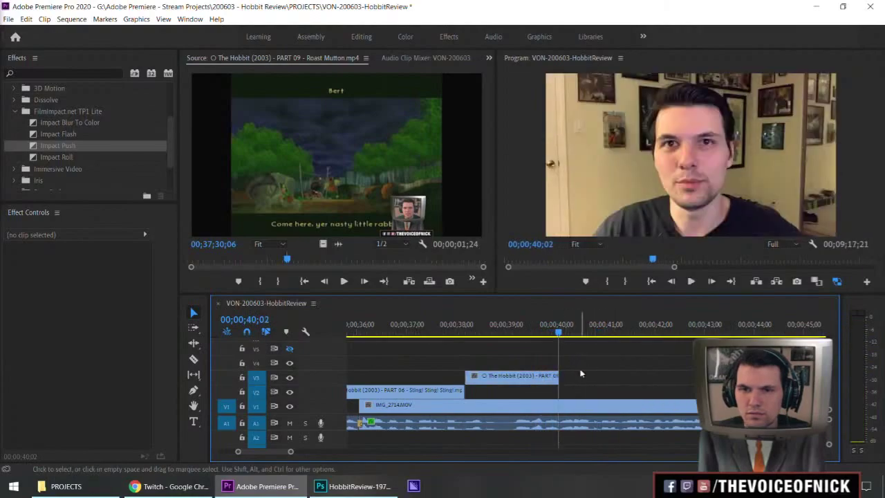
Open PART 12 - Out of the Frying Pan as the source and mark a 5;07 excerpt near 01;24;01.
key(f)
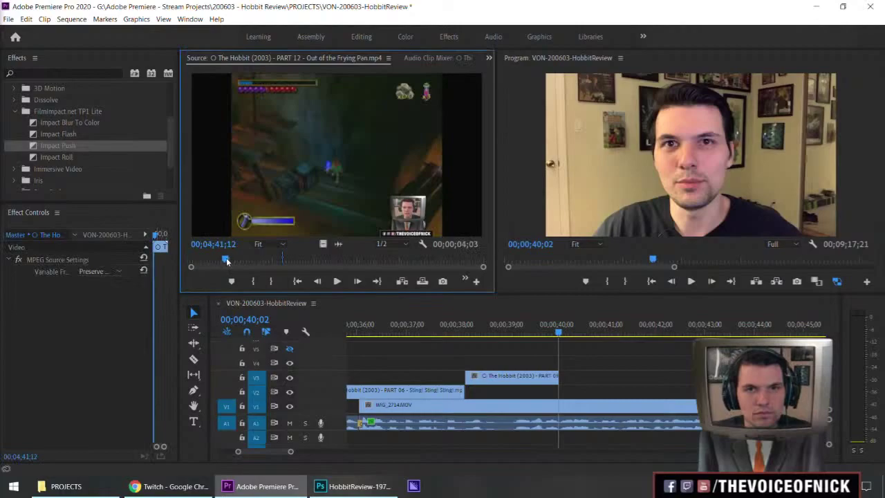
drag(227, 261, 424, 281)
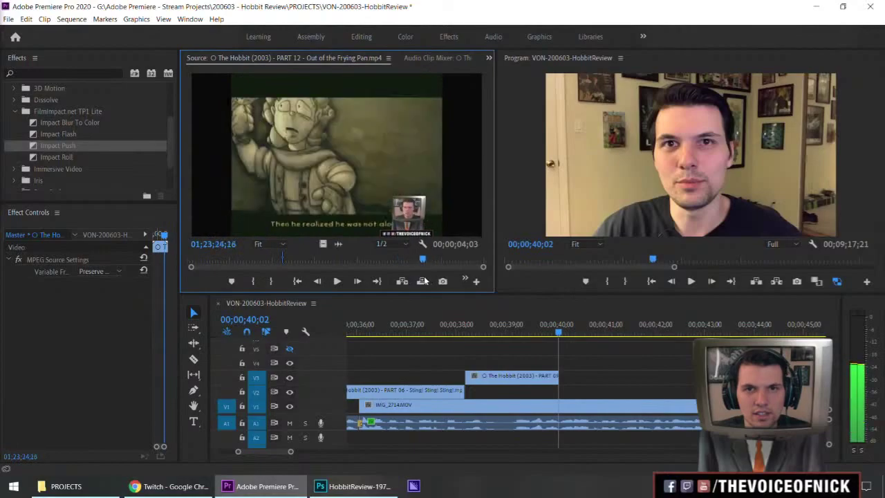
key(space)
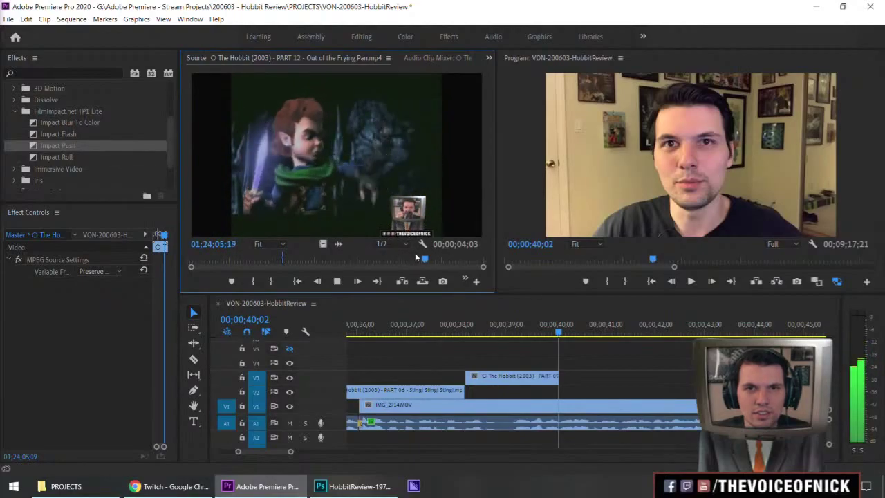
key(space)
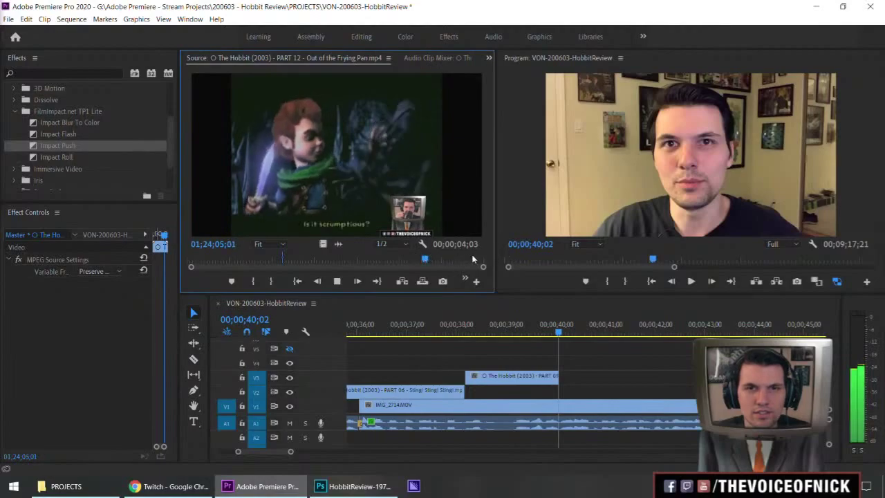
key(j)
key(j)
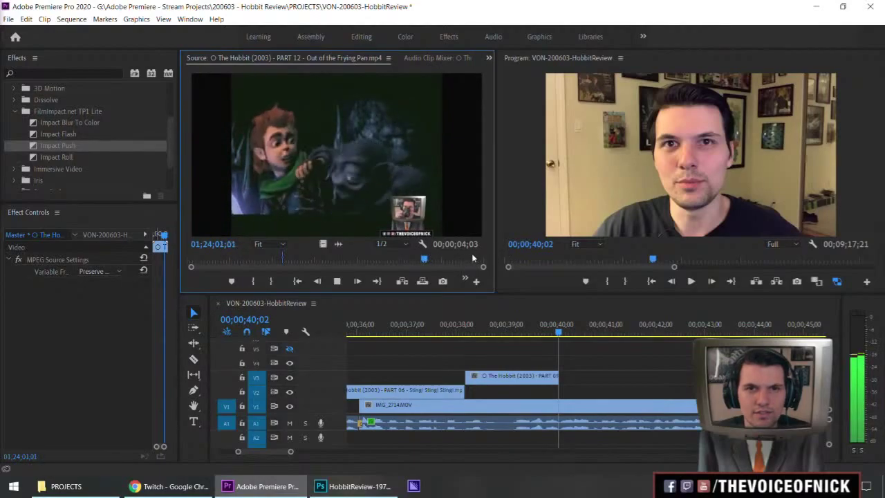
key(i)
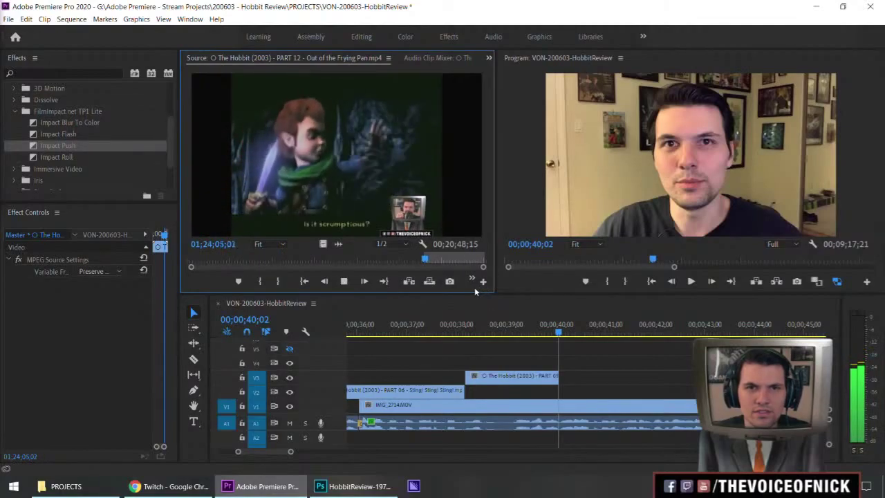
key(o)
key(space)
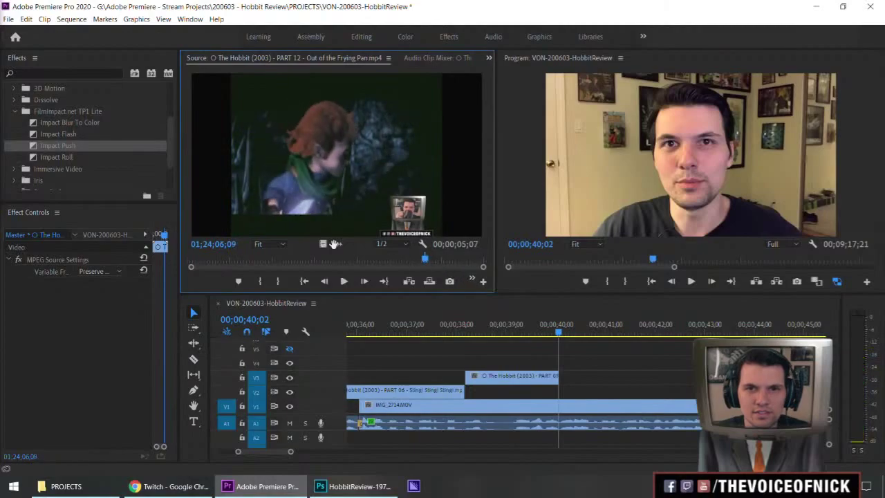
Place the PART 12 video on V4 after the Roast Mutton clip and trim it to run from 00;00;42;19 to 00;00;45;04.
drag(334, 243, 563, 369)
key(minus)
click(621, 334)
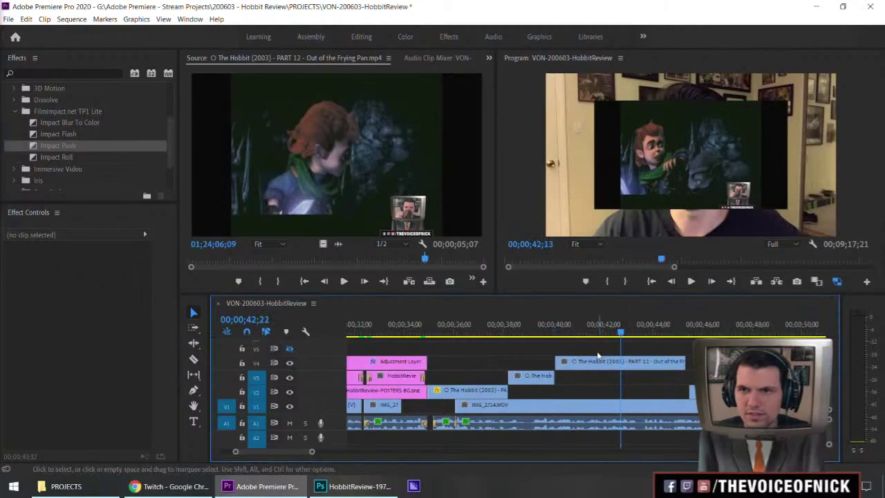
key(space)
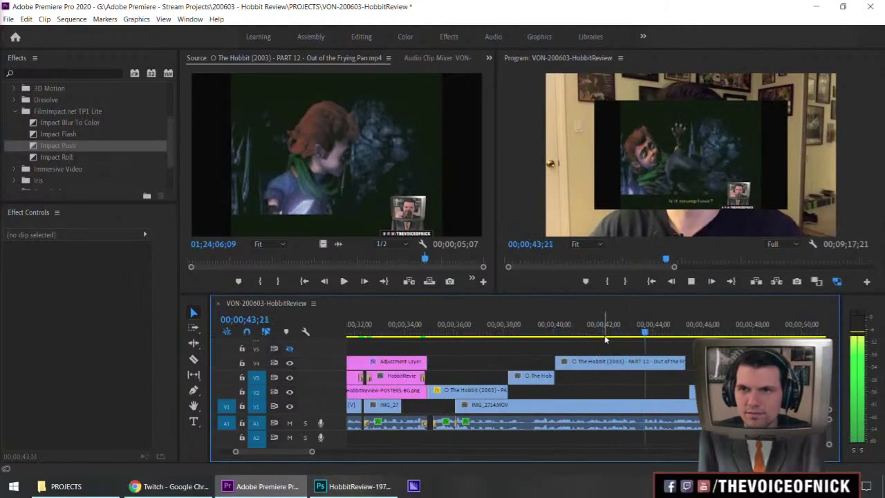
click(619, 333)
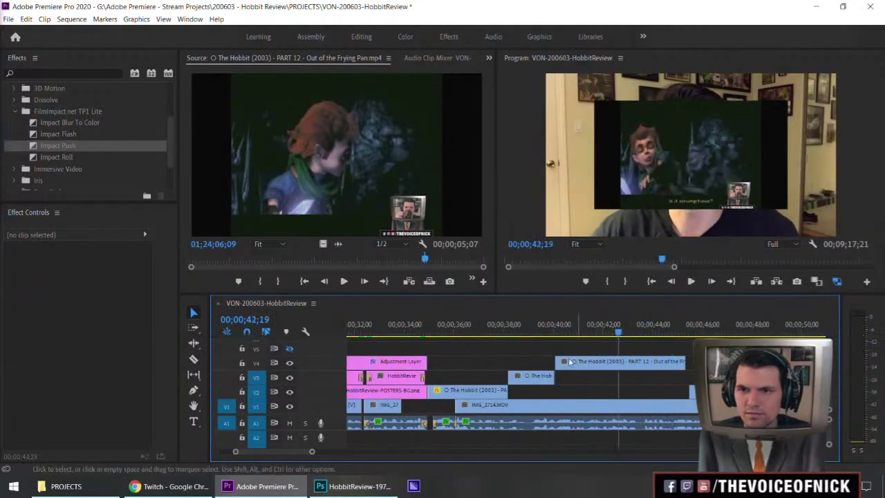
drag(552, 361, 613, 362)
key(space)
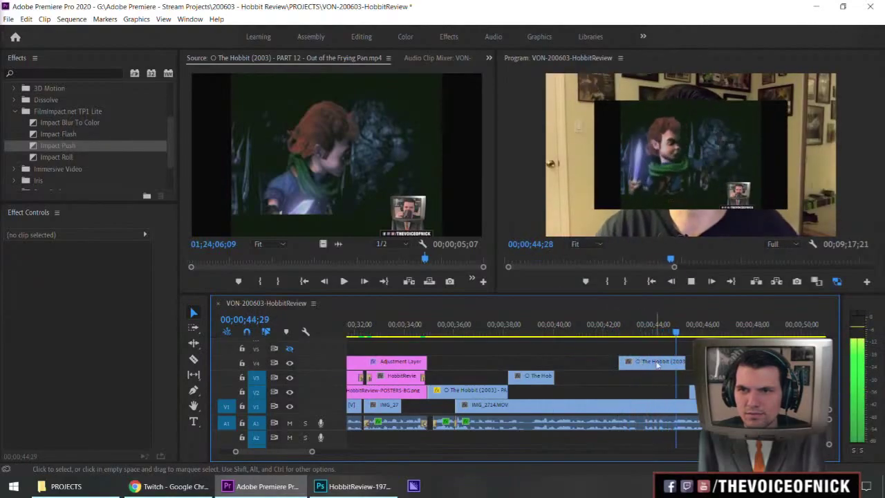
key(space)
drag(684, 364, 680, 365)
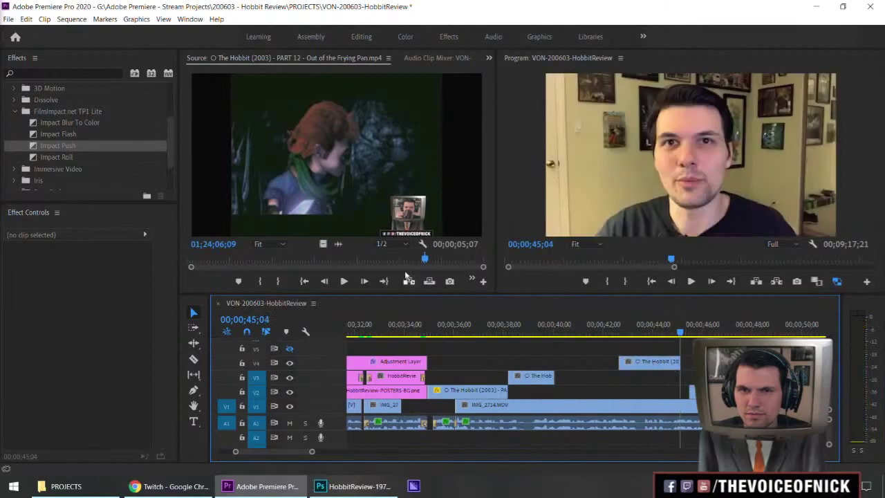
Move the trimmed PART 12 clip to V3 directly after the Roast Mutton clip and play the narration to 00;00;43;08.
click(365, 157)
key(space)
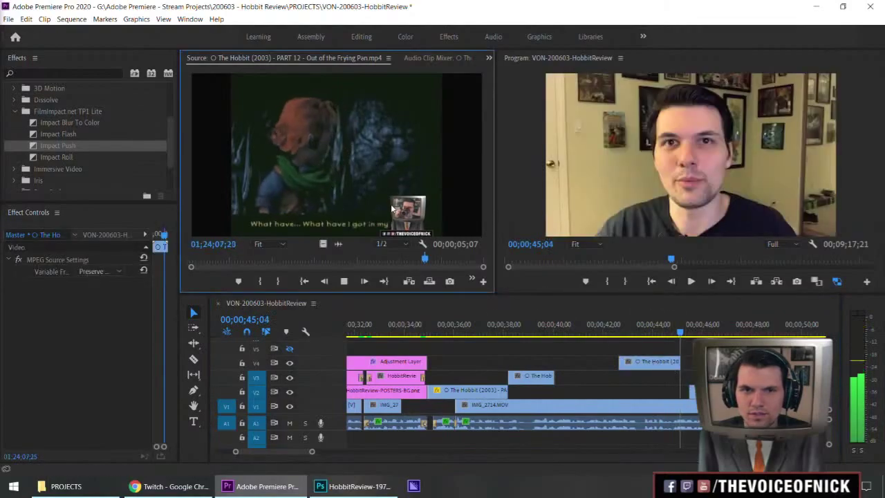
drag(643, 367, 583, 377)
click(589, 364)
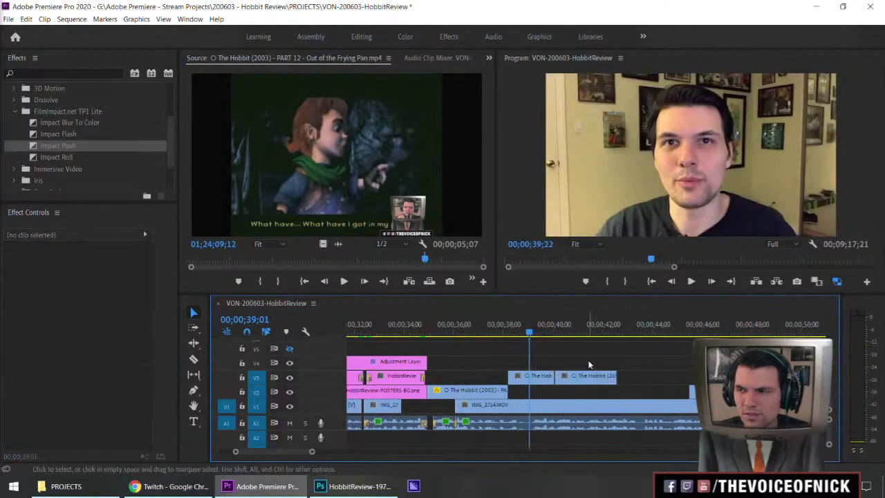
key(space)
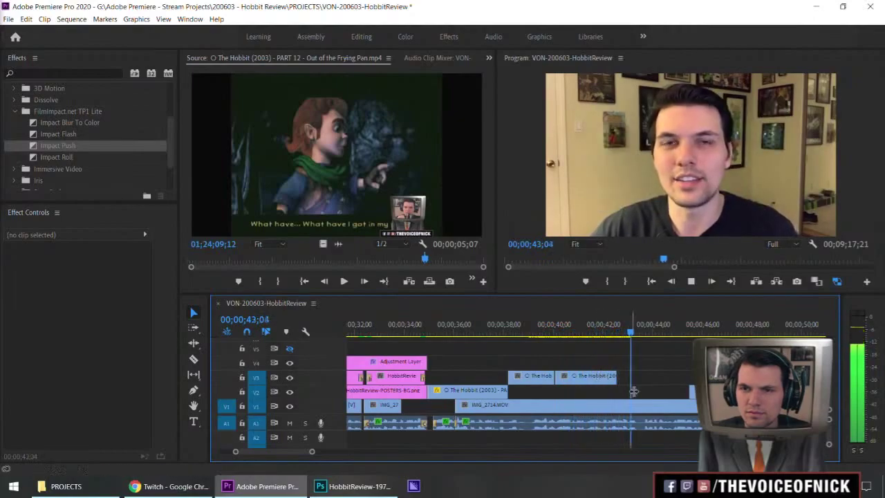
key(space)
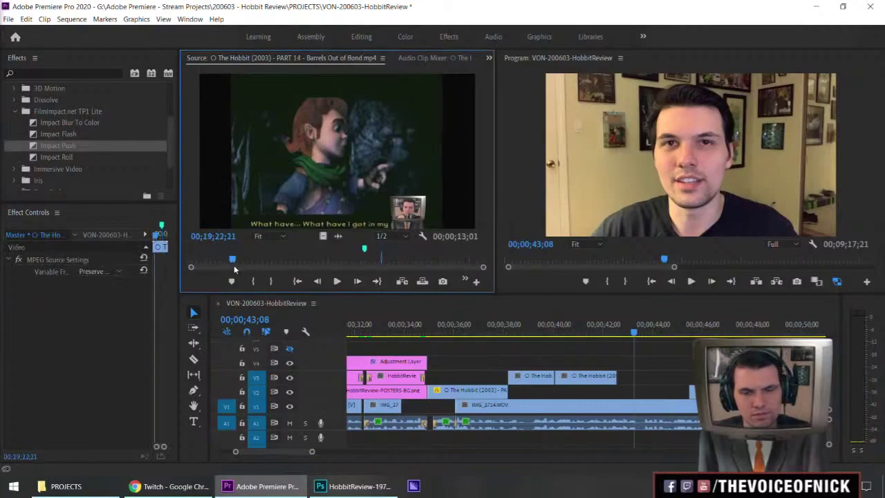
Mark a 2;08 excerpt of PART 14 - Barrels Out of Bond near 01;06;42 and place its video on V3 after the PART 12 clip.
drag(235, 270, 345, 285)
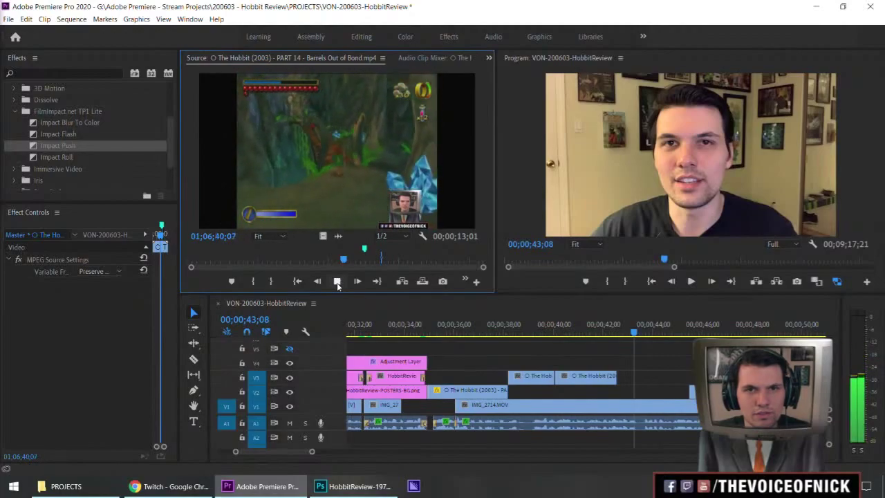
key(i)
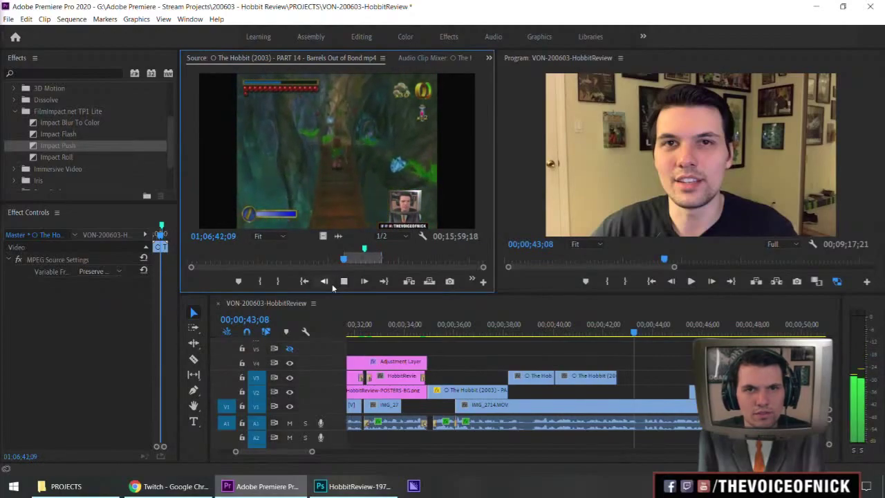
key(space)
key(o)
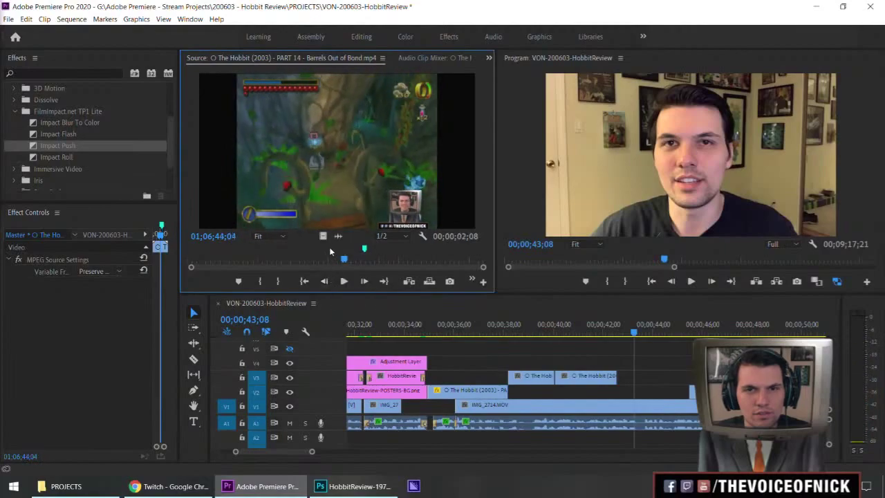
drag(323, 237, 624, 379)
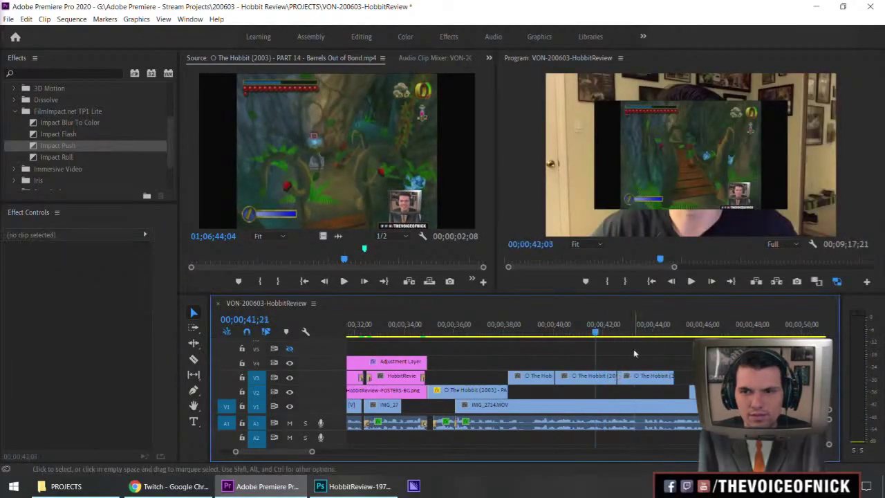
Play the sequence through the new V3 clips to 00;00;51;19 and delete the PART 07 gameplay clip from V2.
key(space)
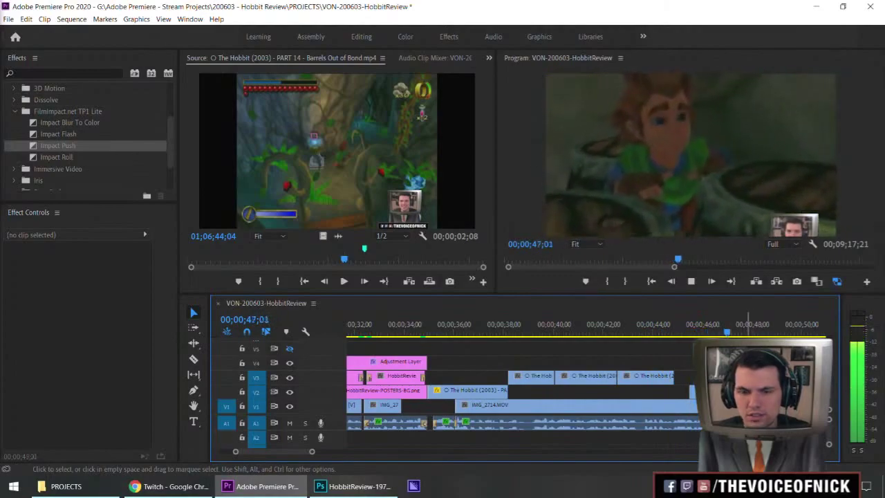
key(minus)
key(equal)
key(minus)
key(minus)
key(equal)
key(equal)
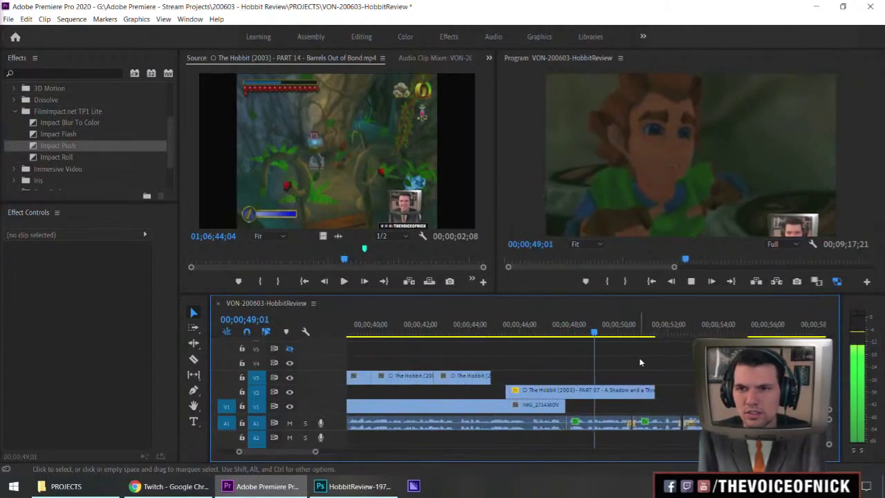
key(minus)
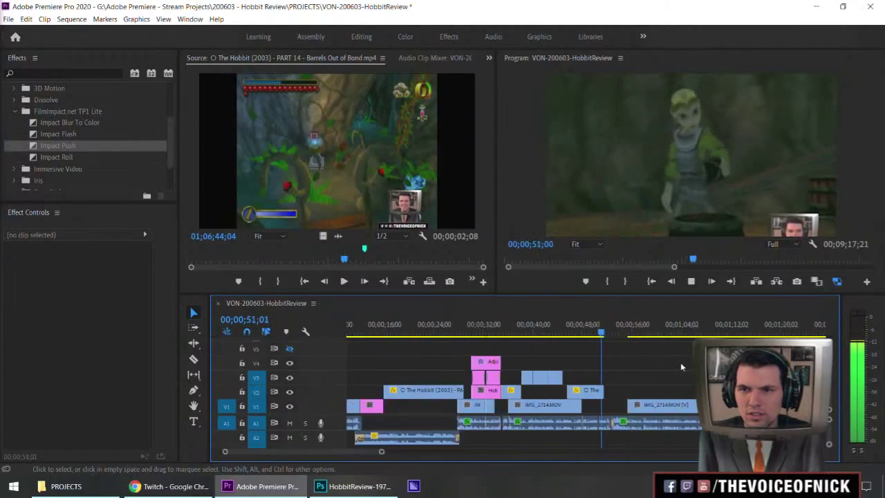
key(equal)
key(space)
click(580, 390)
key(Delete)
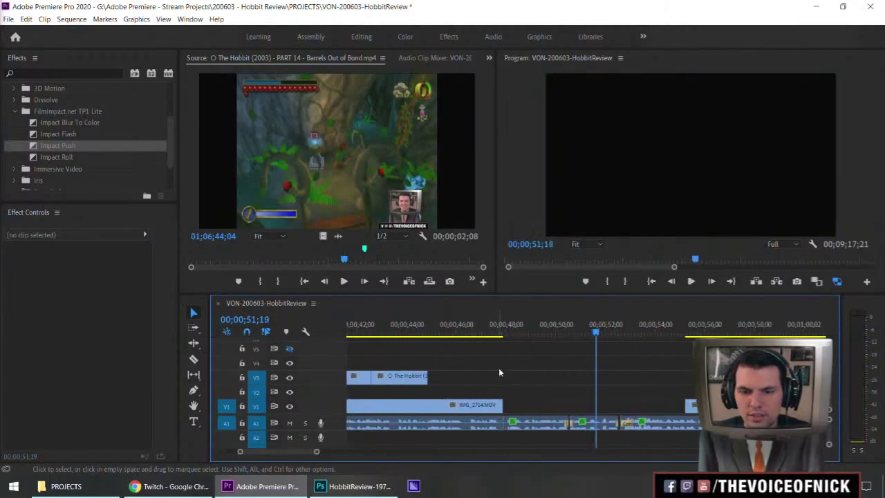
Play the narration from 00;00;51;19 through the following section to 00;01;19;23.
key(minus)
key(equal)
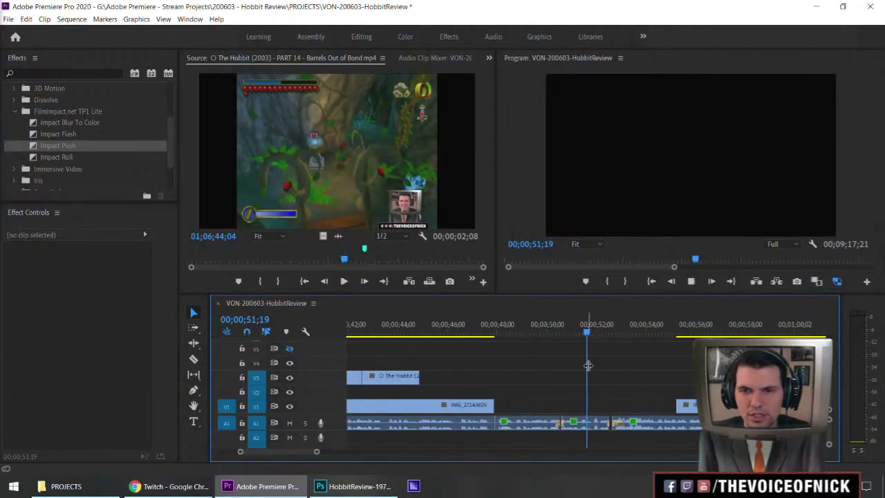
key(minus)
key(minus)
key(equal)
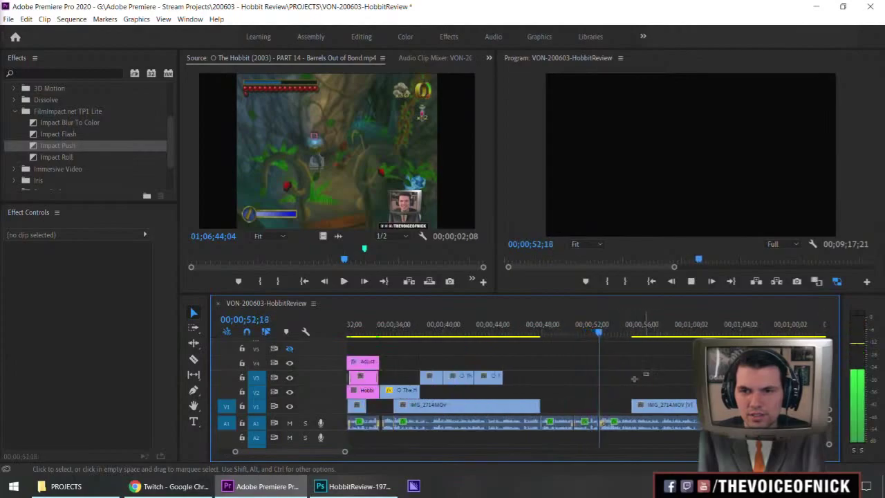
key(minus)
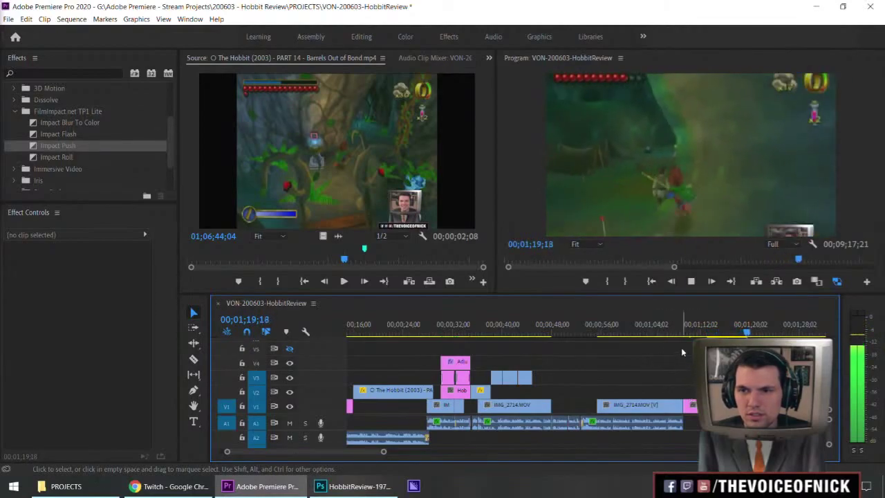
key(space)
key(minus)
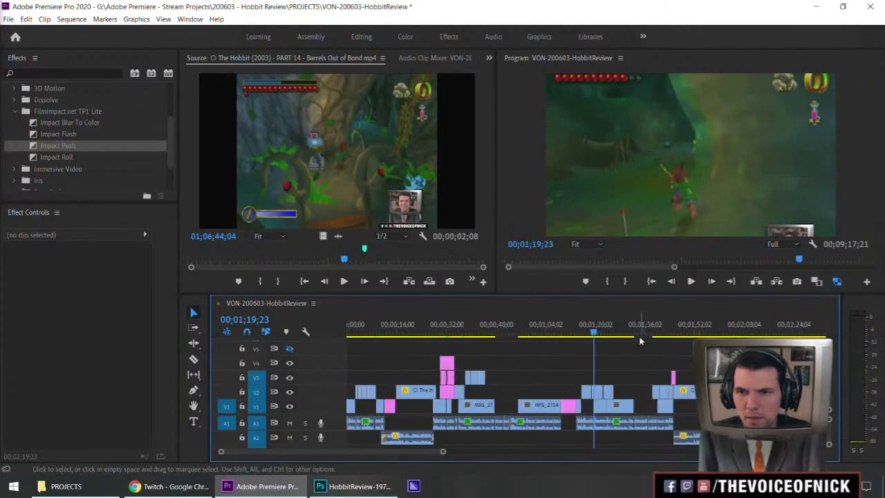
Trim the start of the second IMG_2714.MOV video clip on V1 to 00;00;56;23 and play on to 00;00;59;01.
drag(571, 337, 535, 326)
key(equal)
key(equal)
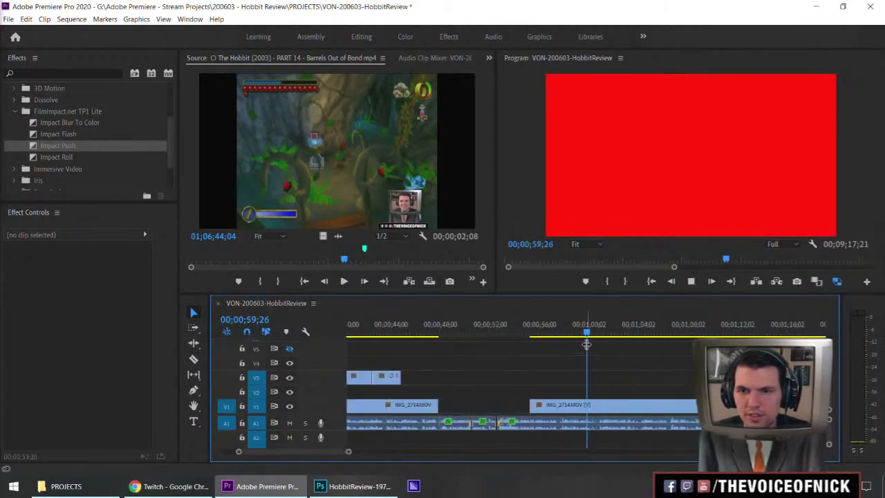
key(space)
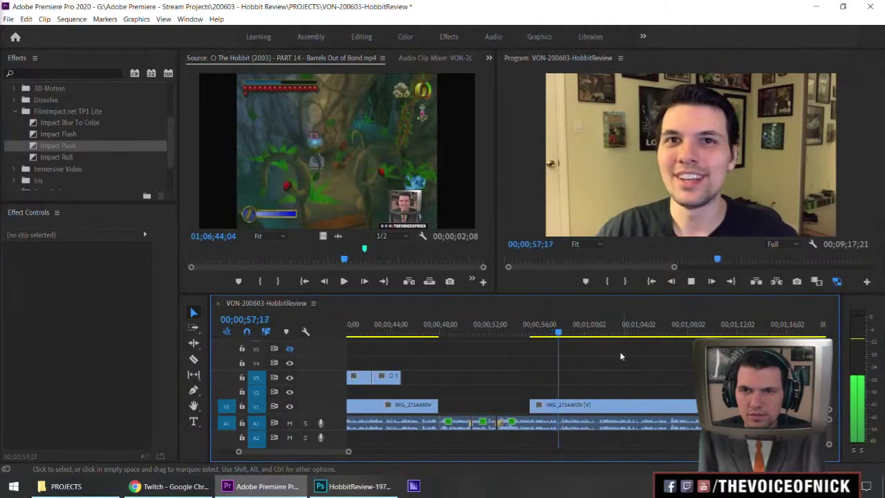
key(space)
key(Up)
key(space)
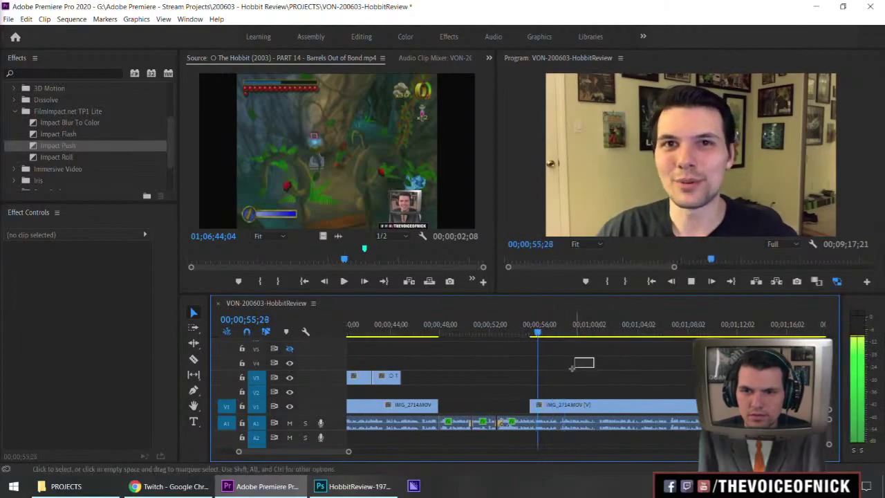
key(space)
drag(544, 405, 562, 406)
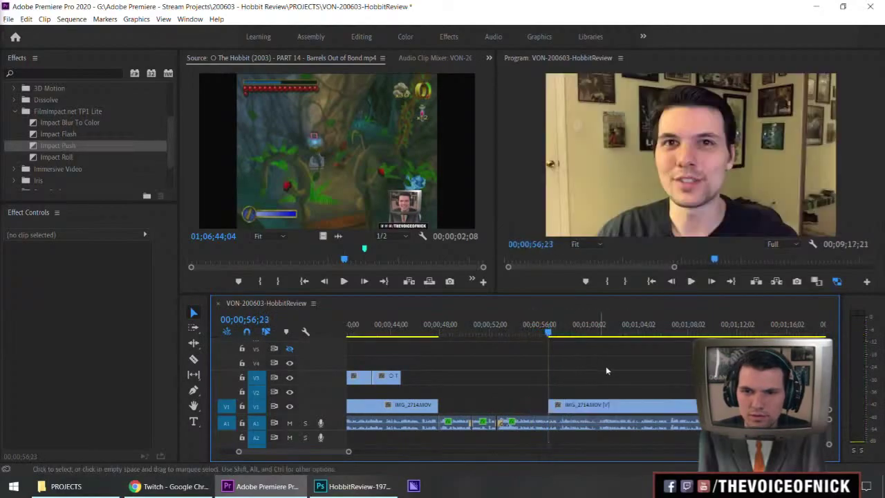
key(space)
key(minus)
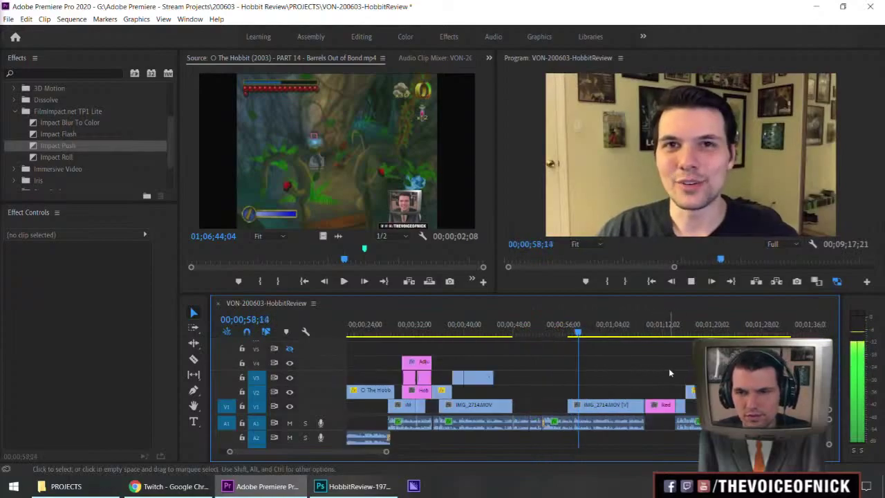
key(space)
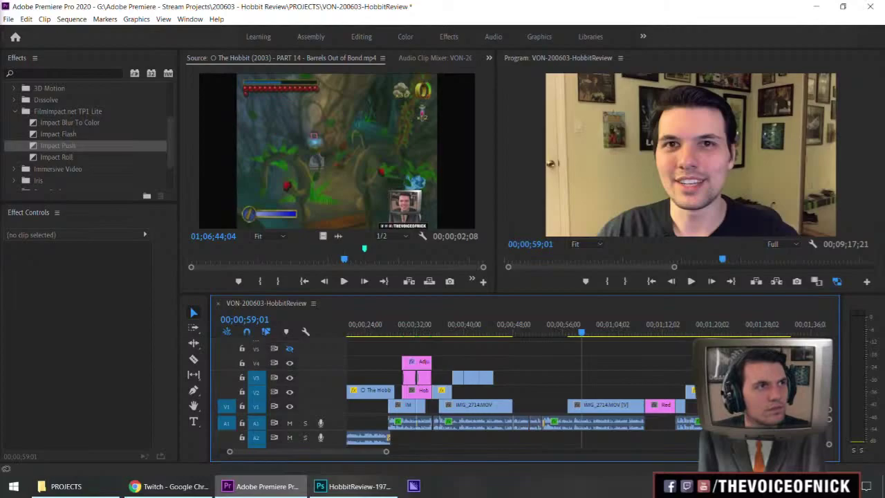
Open PART 01 - The Road Goes Ever On and On as the source and search it for a usable scene up to about 00;54;00.
key(f)
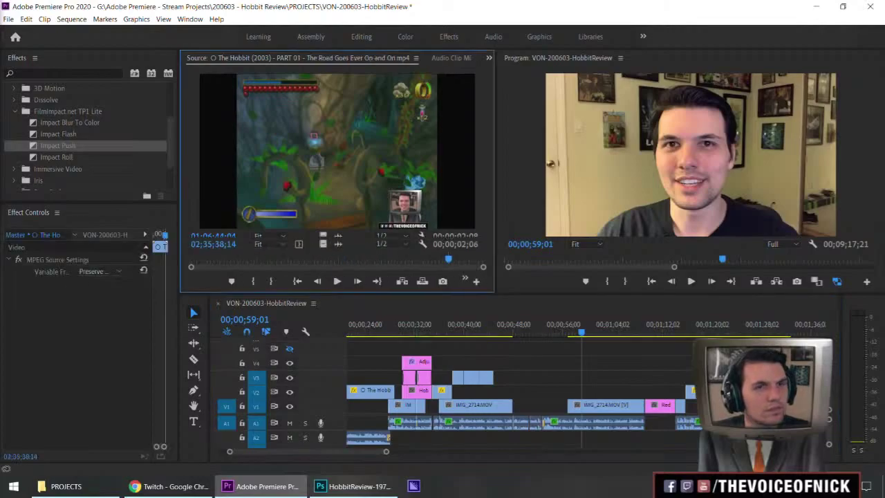
drag(199, 258, 218, 260)
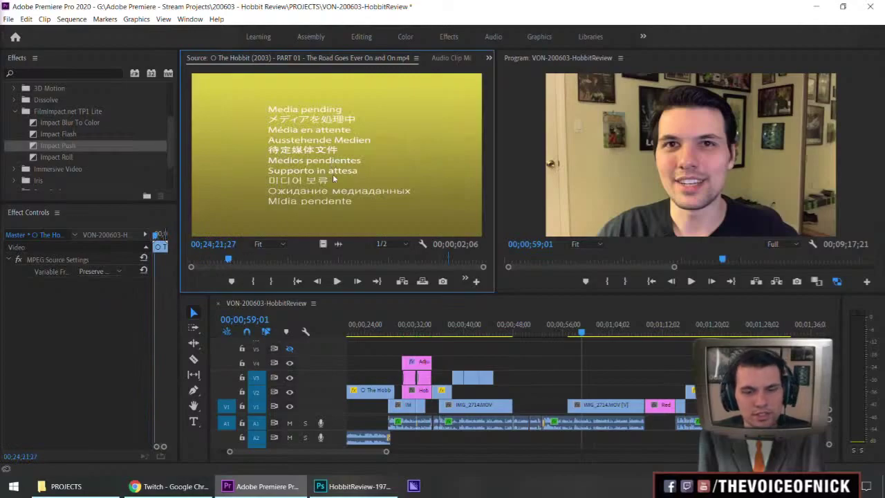
drag(231, 260, 272, 265)
key(space)
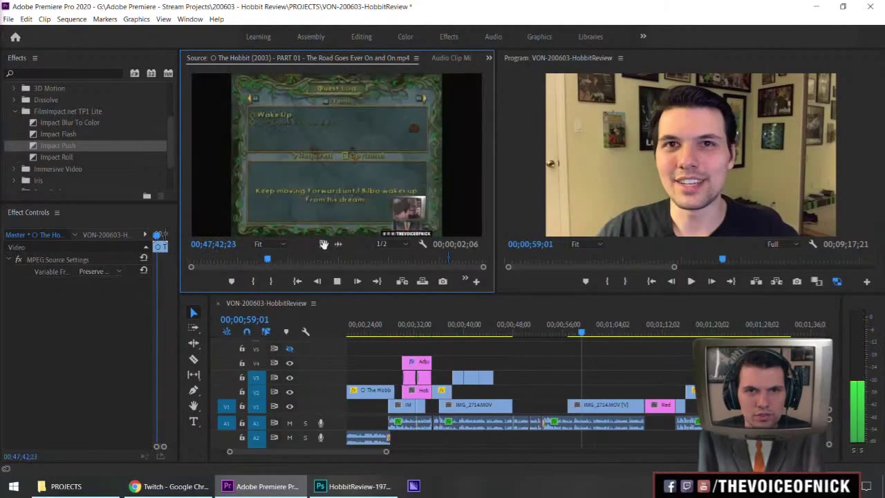
click(272, 263)
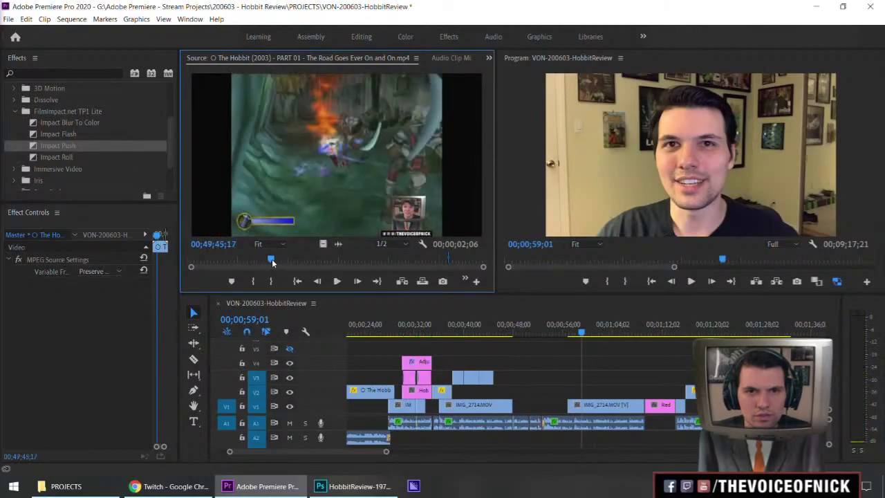
drag(275, 263, 278, 263)
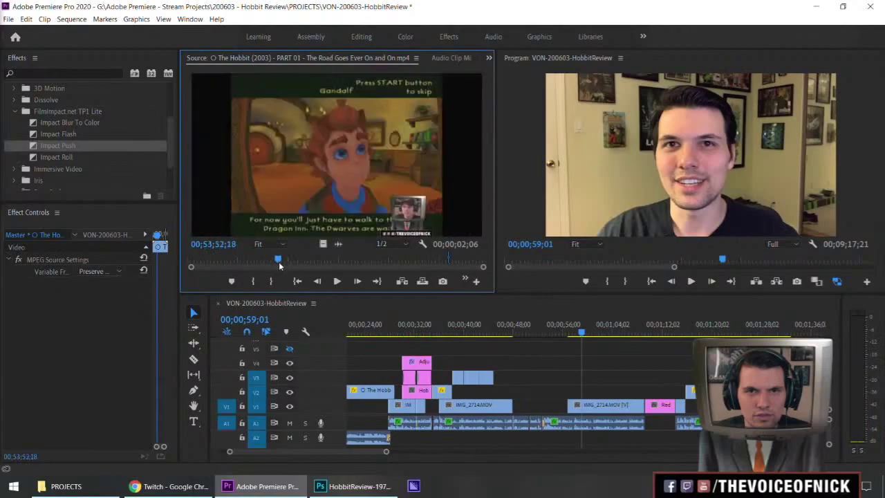
key(space)
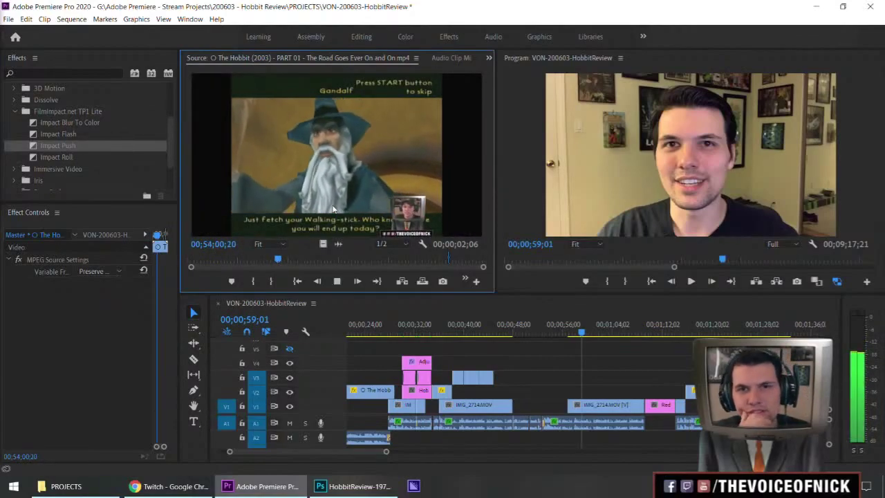
Mark the source gameplay excerpt from the subtitle line "For now you'll just have to walk" to an out point at 00;54;02;07.
key(j)
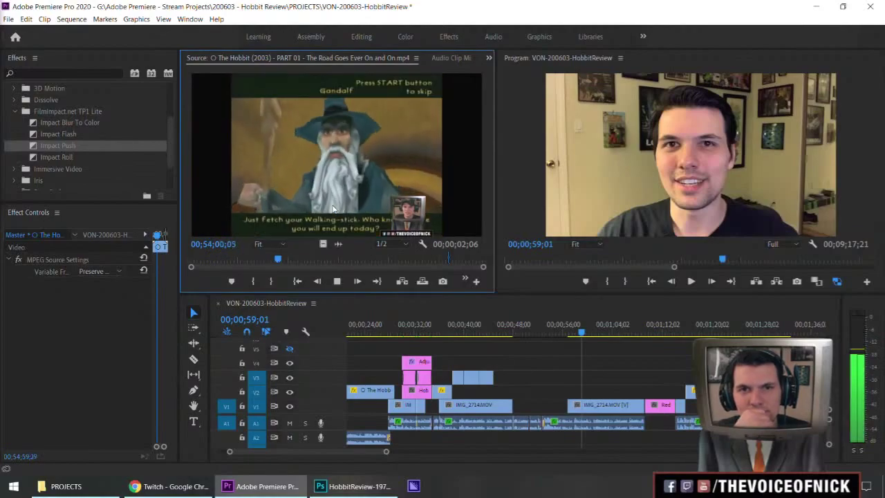
key(k)
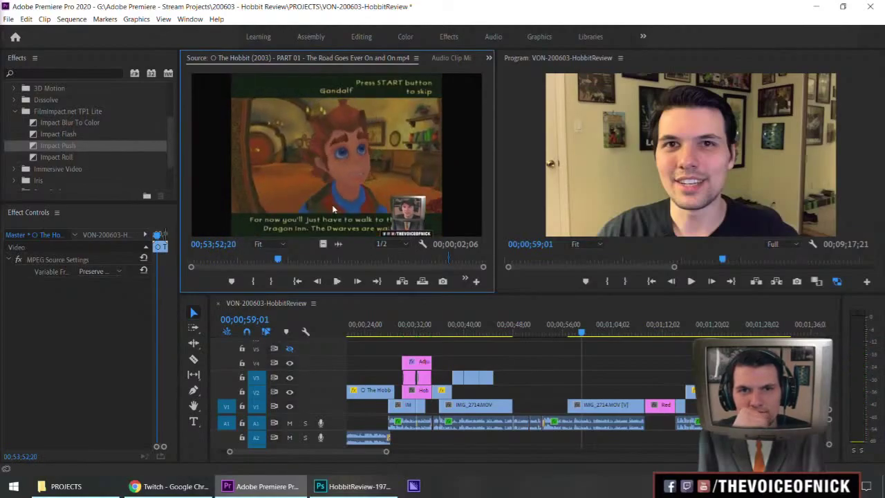
key(l)
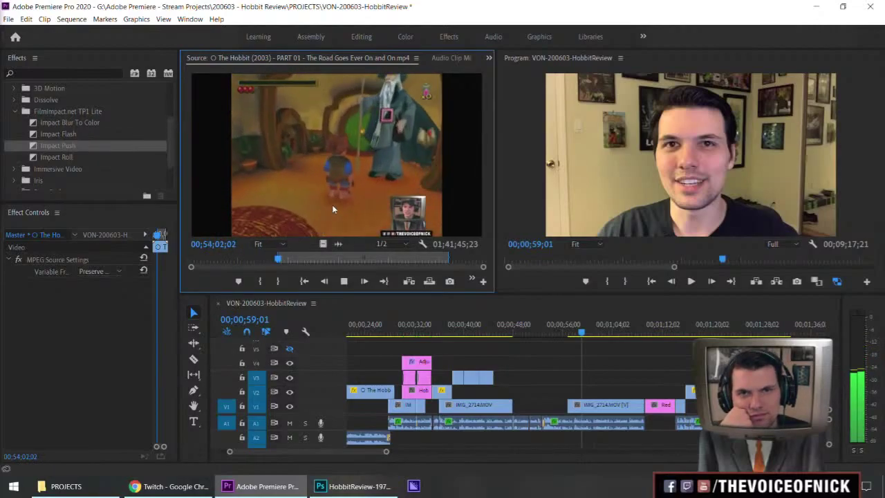
key(space)
key(o)
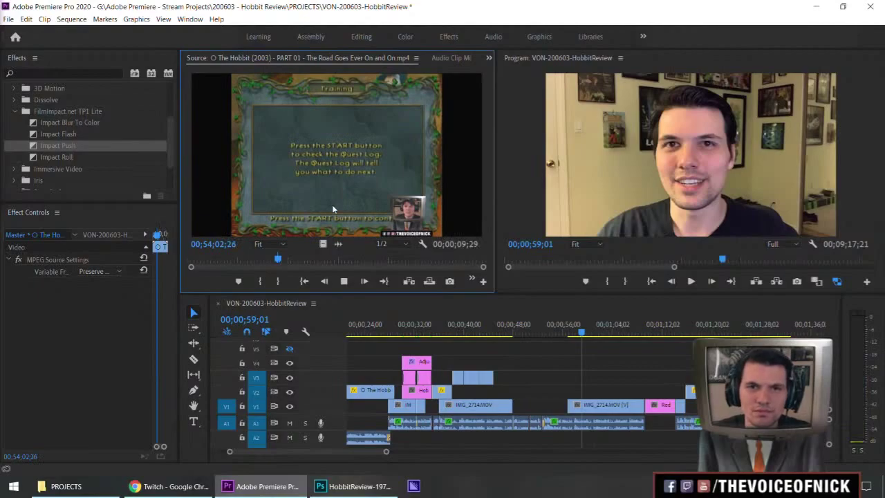
key(j)
key(k)
key(o)
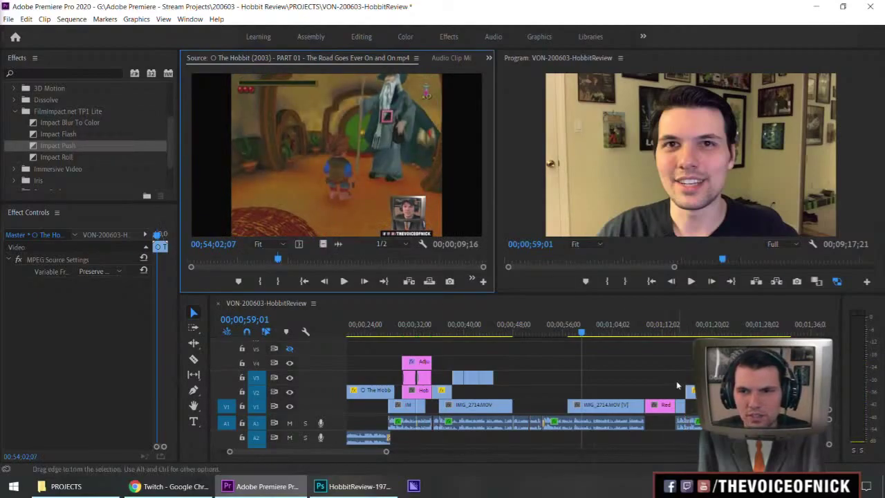
Replace the Red placeholder clip after the IMG_2714.MOV shot with the marked Hobbit excerpt, placed on V2 and A2.
drag(675, 384, 654, 408)
key(Delete)
key(a)
click(653, 408)
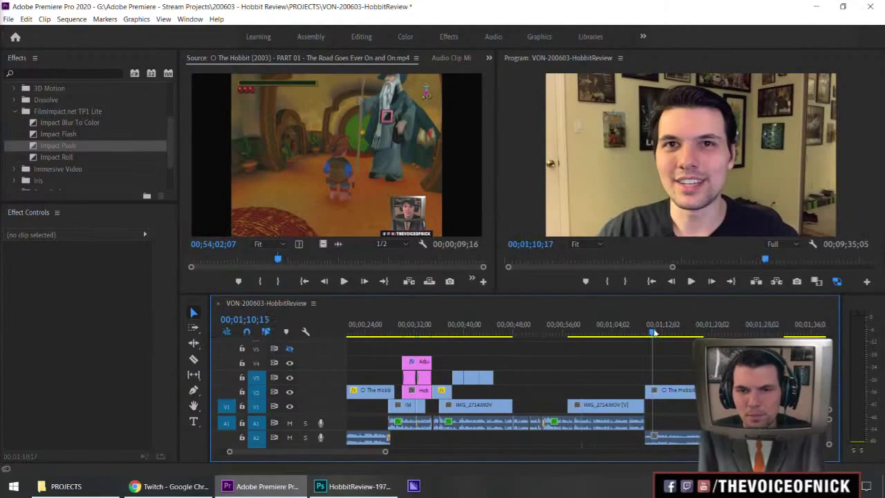
Adjust the audio gain of the newly placed Hobbit clip.
scroll(610, 388, down, 2)
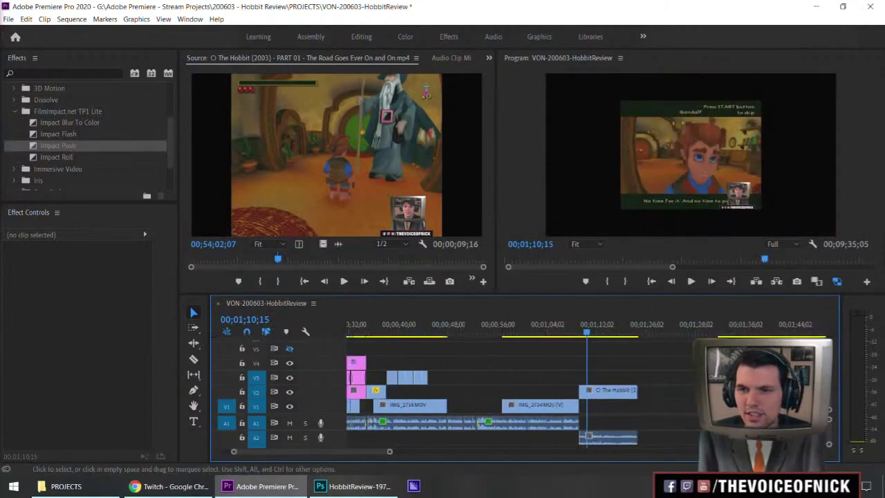
key(equal)
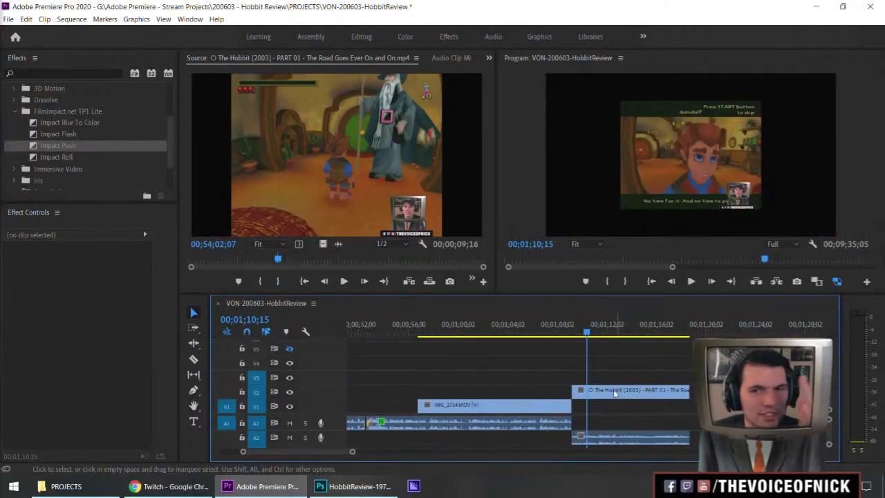
right_click(614, 393)
click(642, 289)
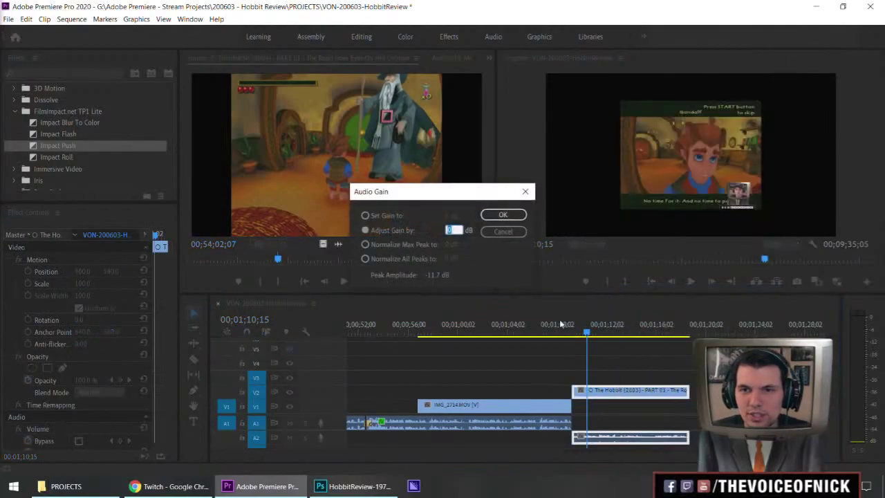
click(484, 231)
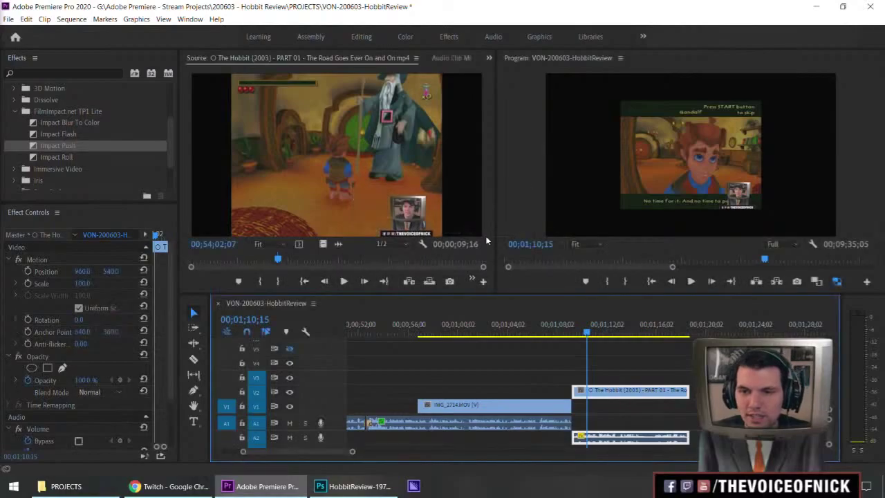
Check the audio gain of the Hobbit clip around 00;02;08 against the newly placed Hobbit clip.
click(651, 359)
key(minus)
key(minus)
key(minus)
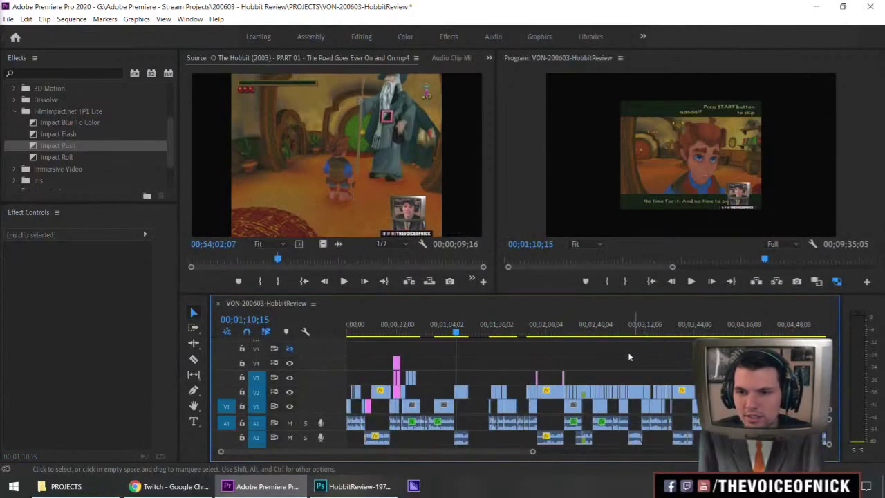
right_click(545, 444)
click(561, 288)
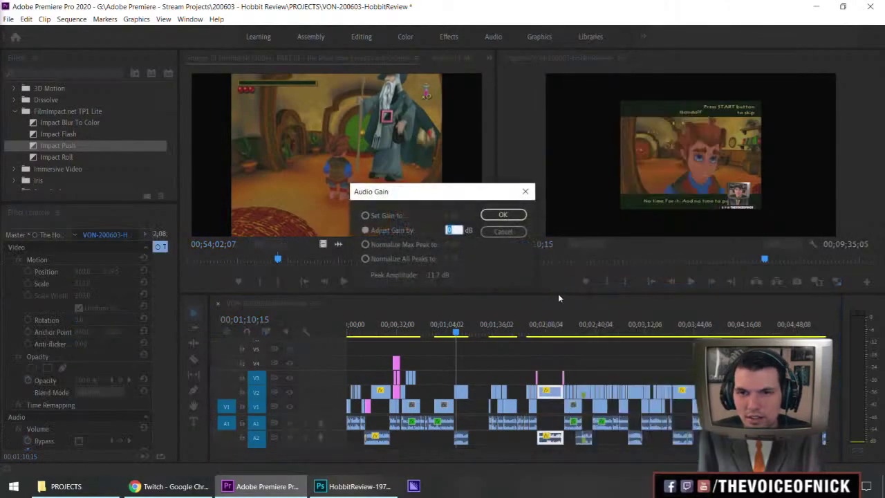
click(512, 233)
right_click(462, 437)
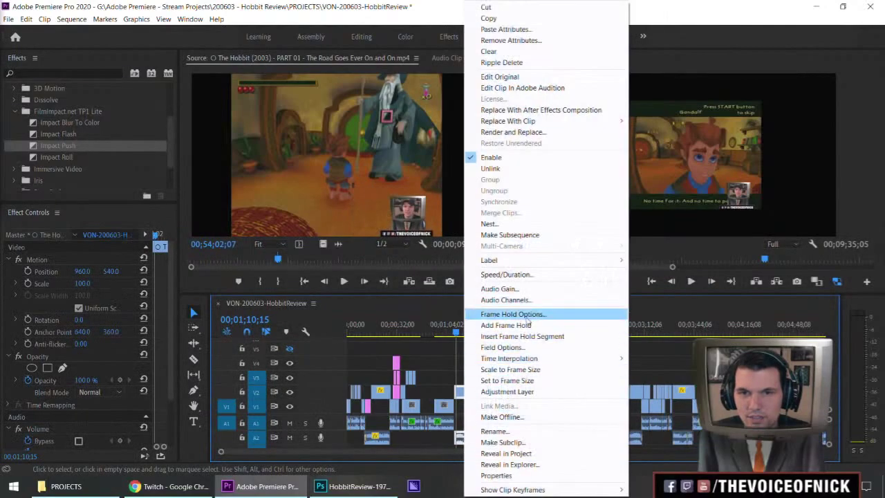
click(520, 275)
key(Escape)
key(equal)
key(equal)
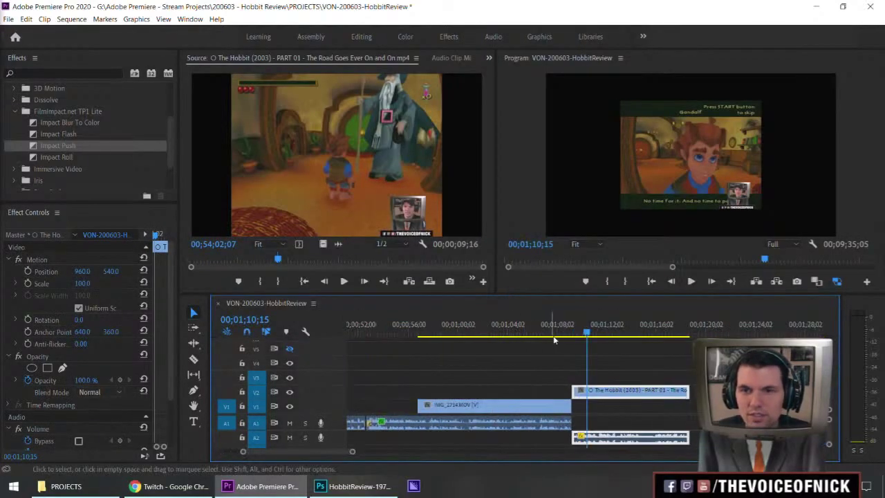
Trim the start of the Hobbit clip's audio and slide the clip earlier so that its audio begins where IMG_2714.MOV ends.
click(627, 351)
key(shift+k)
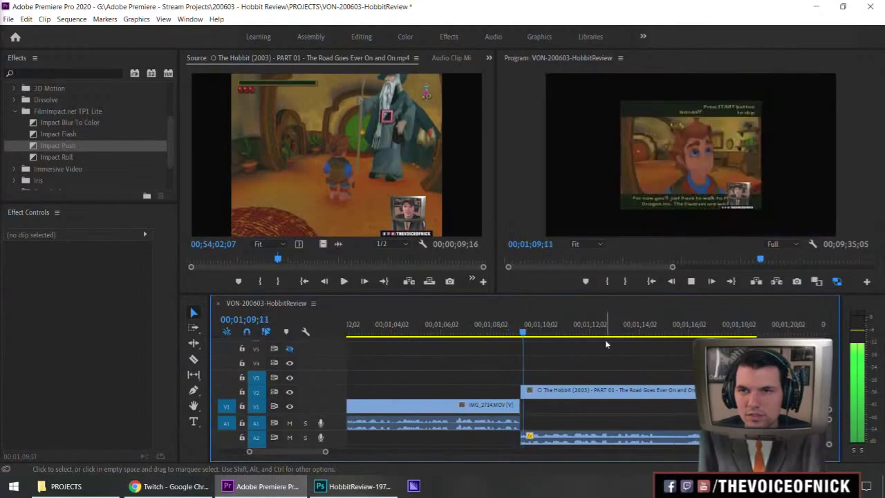
key(equal)
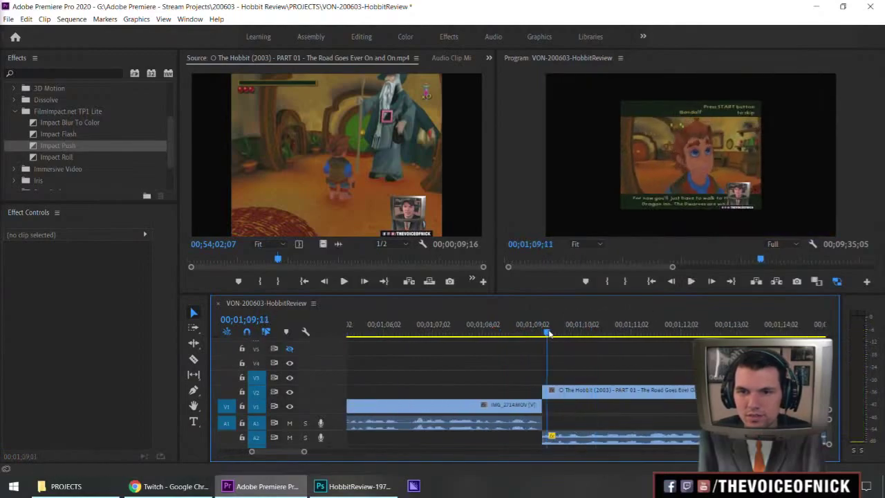
drag(552, 438, 557, 437)
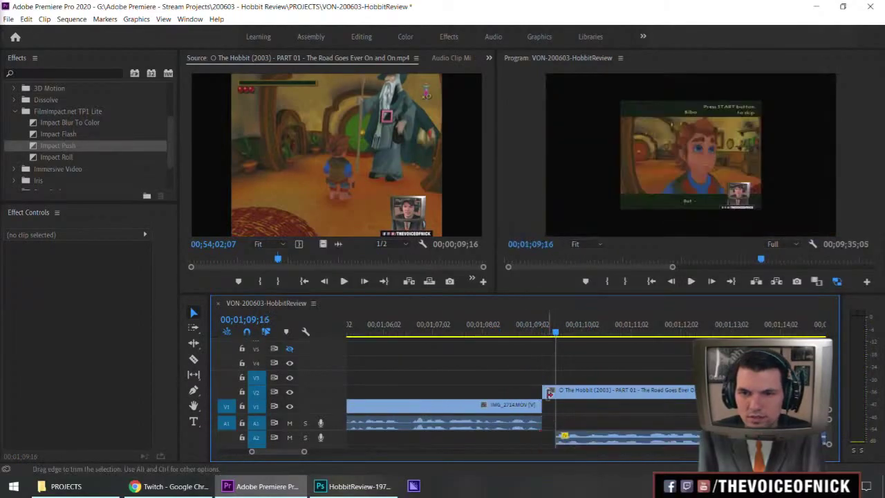
drag(599, 391, 585, 390)
click(495, 329)
key(space)
drag(544, 349, 599, 356)
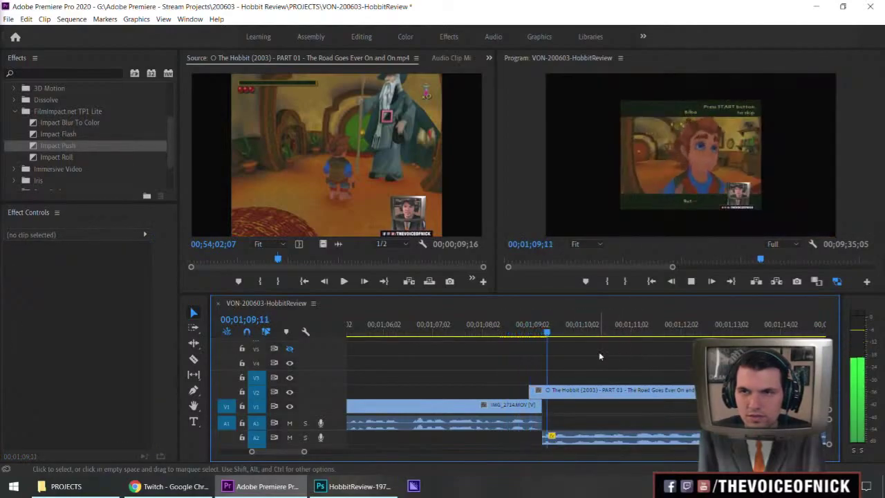
click(568, 327)
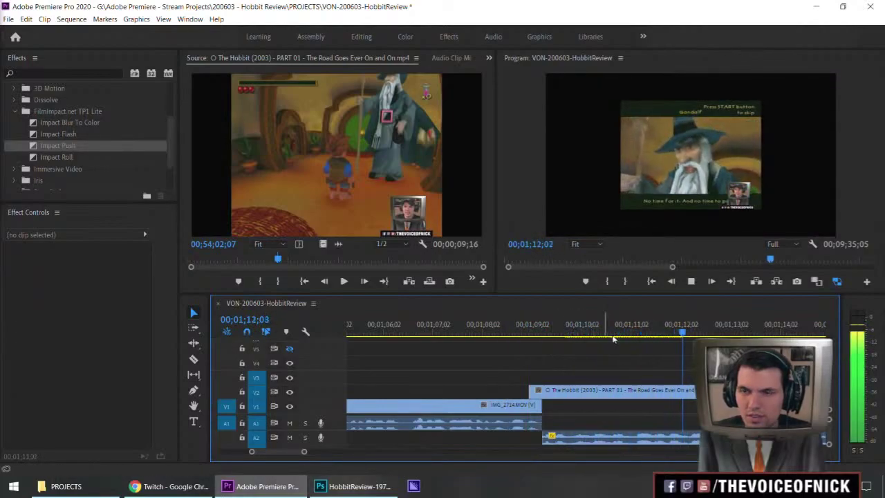
click(520, 326)
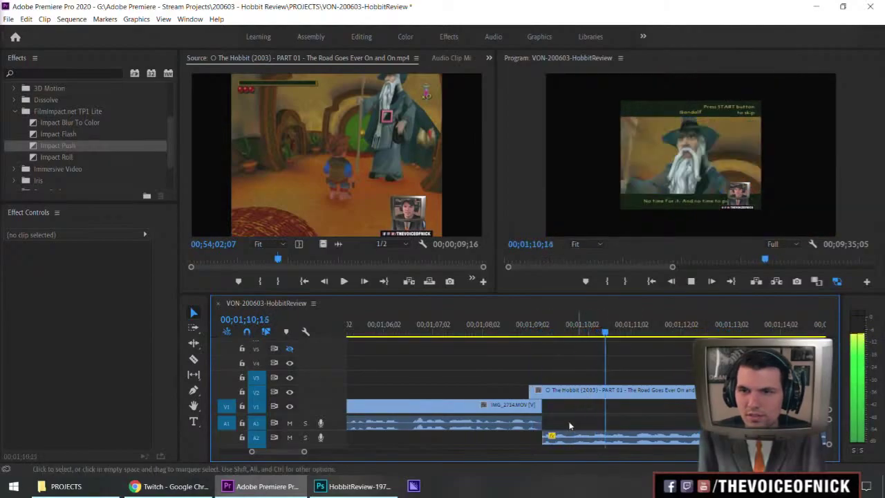
Match the placed Hobbit clip back to its source and review the dialogue leading up to the excerpt.
click(394, 190)
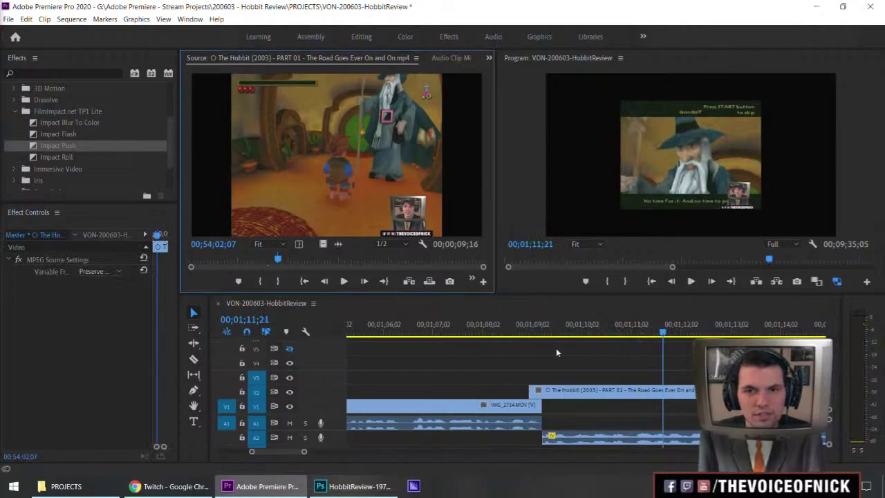
click(557, 353)
key(f)
key(space)
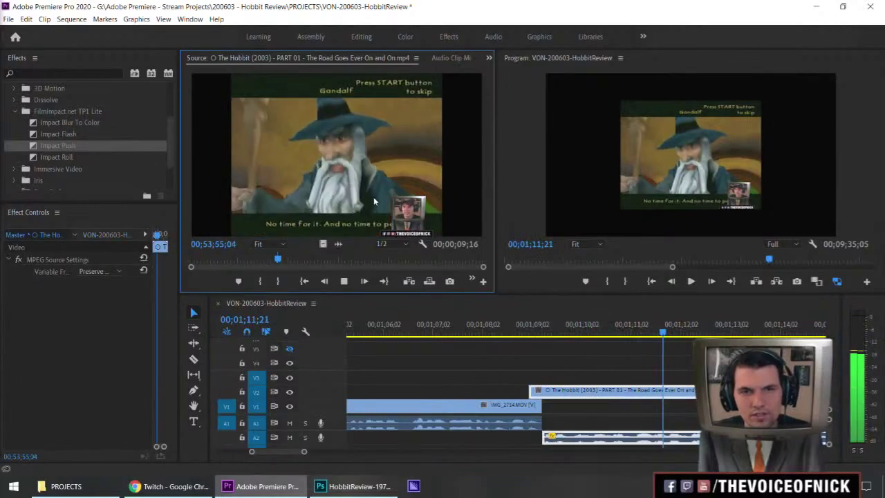
key(j)
key(j)
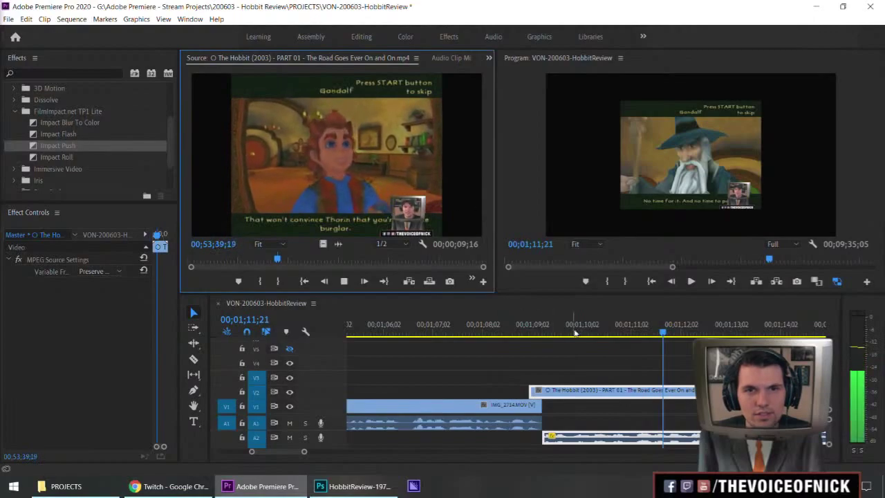
key(l)
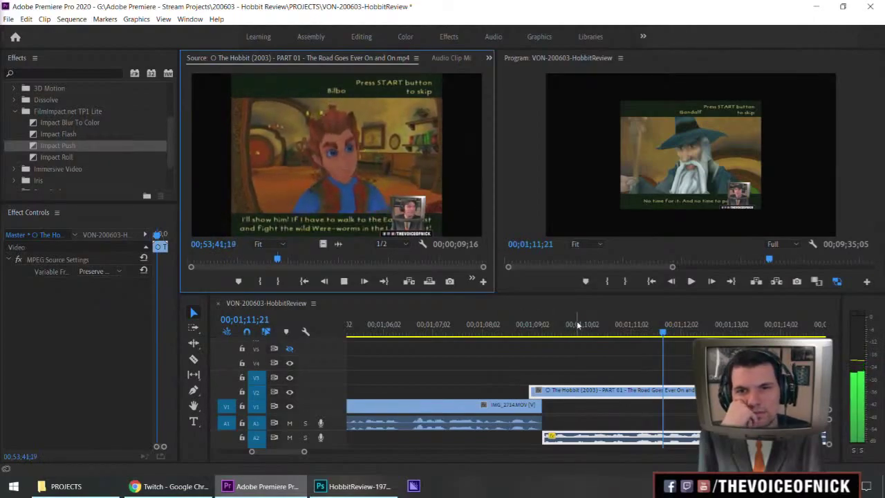
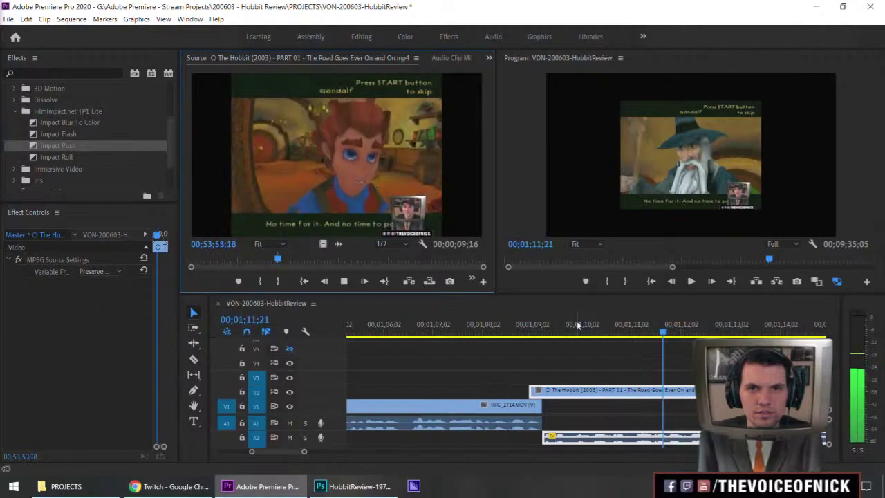
Extend the start of the Hobbit clip to include earlier dialogue, leaving a short gap after IMG_2714.MOV.
click(607, 354)
scroll(607, 355, down, 3)
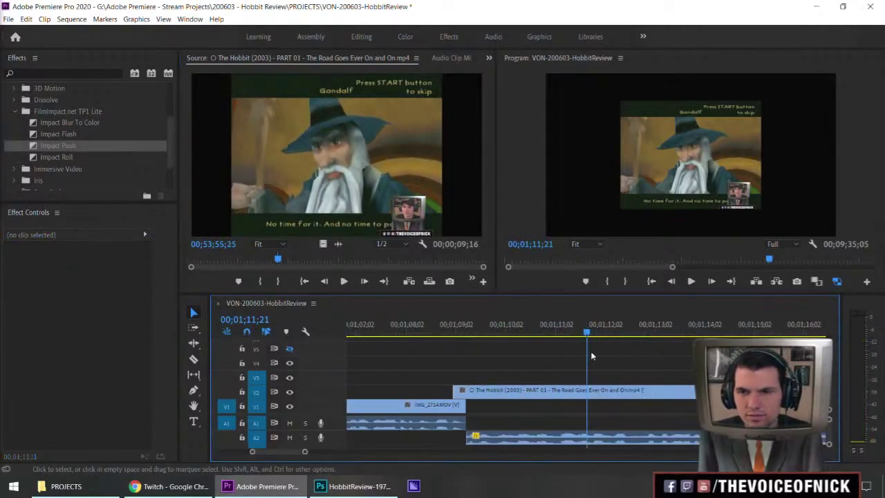
drag(612, 354, 544, 387)
scroll(598, 406, down, 2)
key(space)
scroll(659, 369, up, 3)
click(553, 338)
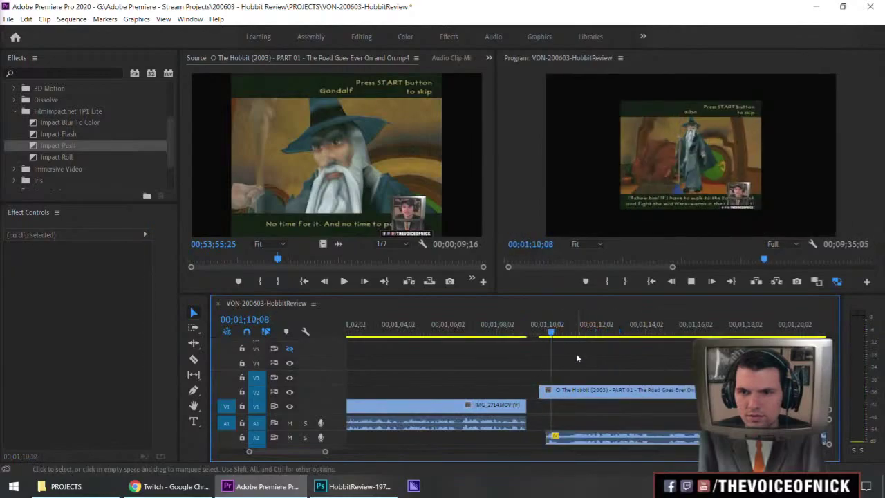
Slide the Hobbit clip earlier until its audio meets the end of IMG_2714.MOV, and play back the cut.
click(577, 338)
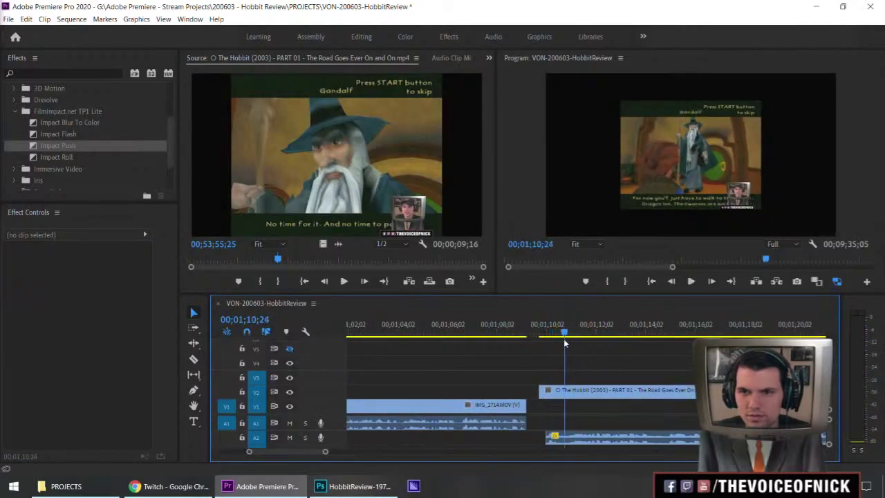
click(561, 339)
drag(596, 390, 578, 396)
key(space)
scroll(597, 366, down, 2)
key(space)
drag(551, 336, 538, 336)
click(589, 360)
key(space)
scroll(594, 360, down, 2)
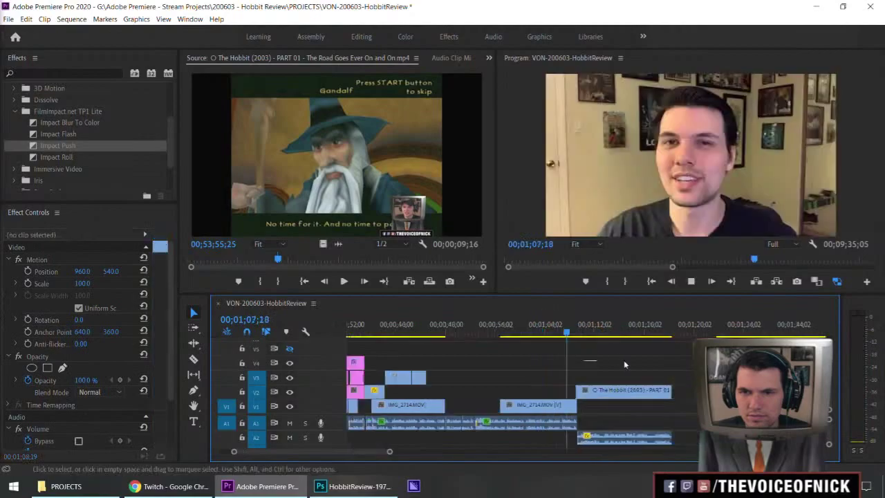
scroll(623, 360, up, 3)
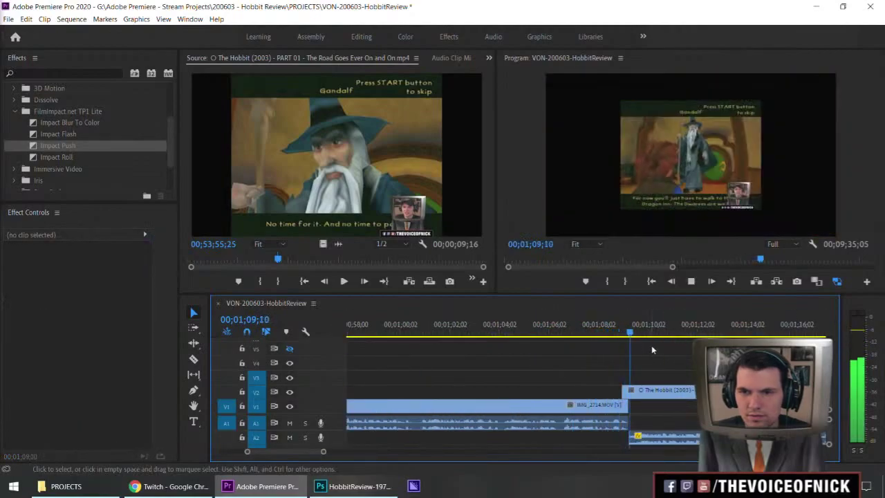
Align the Hobbit clip's audio start on A2 with its video start and apply the default transition there.
key(space)
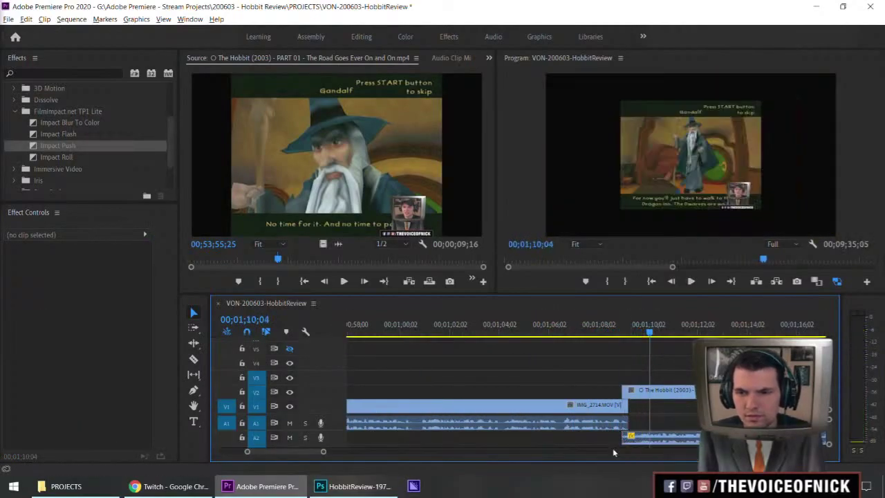
right_click(625, 436)
click(646, 420)
click(617, 332)
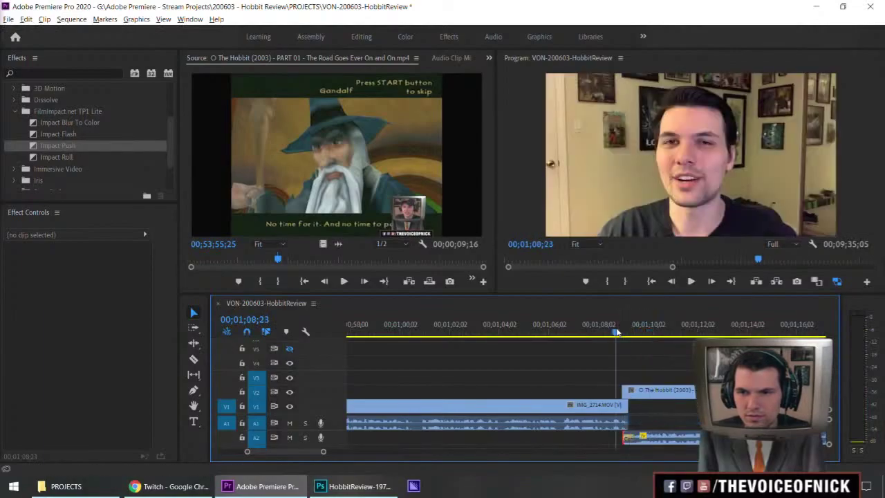
key(space)
drag(655, 353, 689, 359)
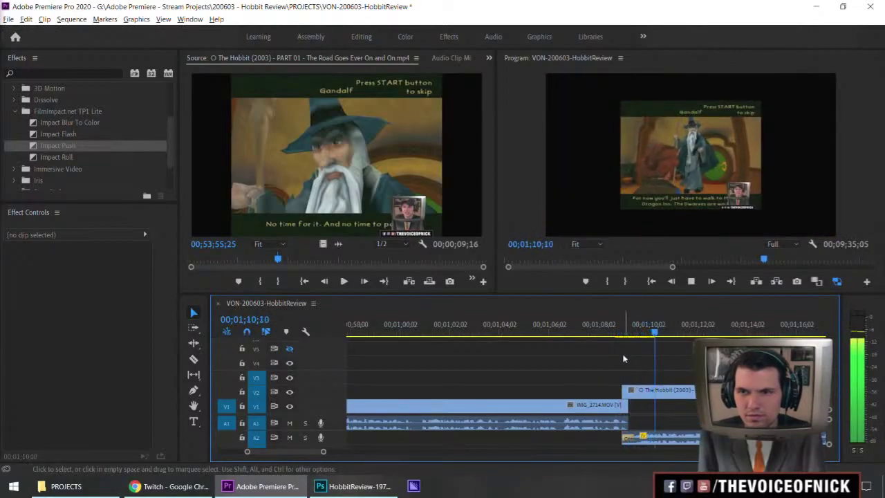
click(627, 332)
click(620, 332)
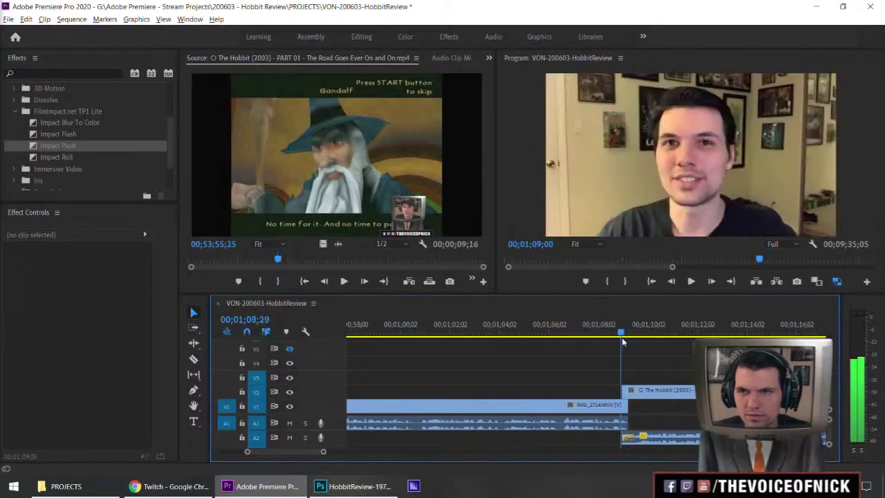
key(minus)
key(minus)
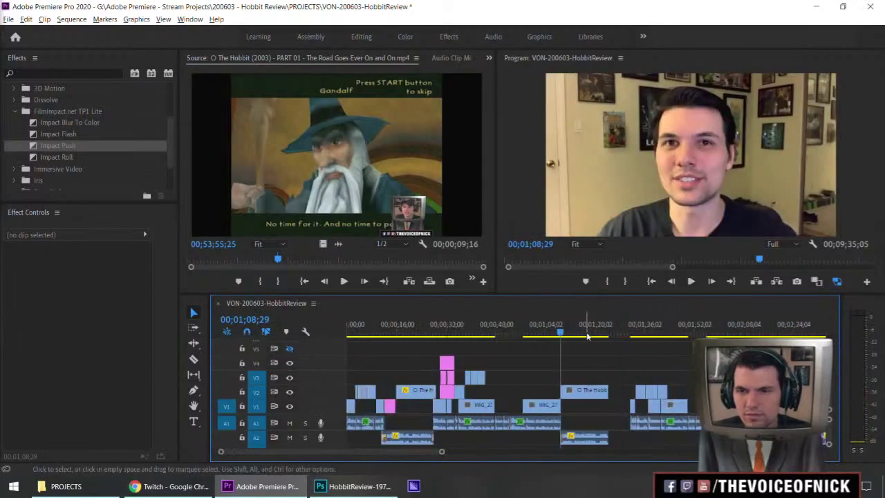
Move the Hobbit clip's video from V2 up to V3 and play through the dialogue.
key(space)
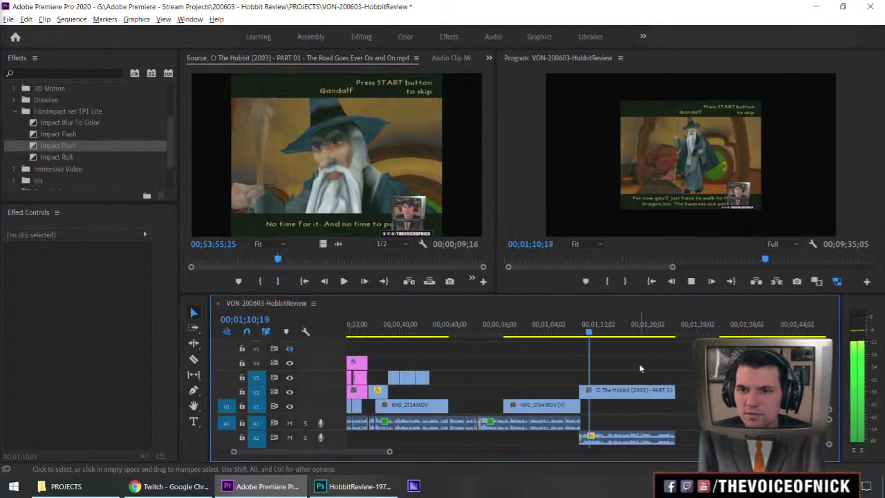
click(631, 391)
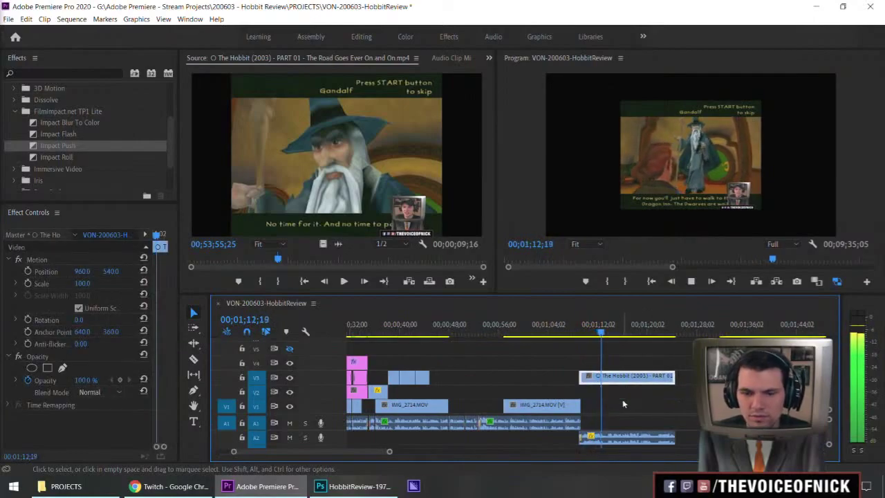
key(minus)
key(minus)
key(equal)
key(equal)
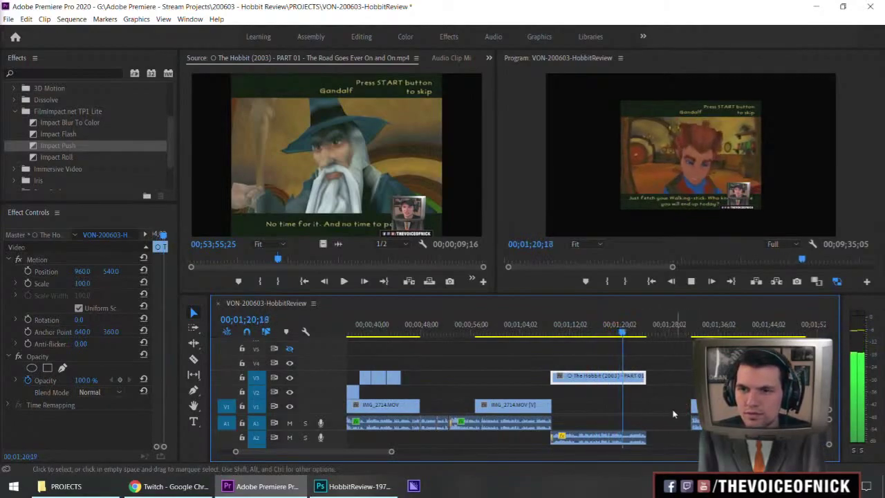
Slide all clips after the gap earlier so the next IMG_2714.MOV clip starts at 00;01;23;29, overlapping the Hobbit clip's end.
click(671, 399)
click(654, 407)
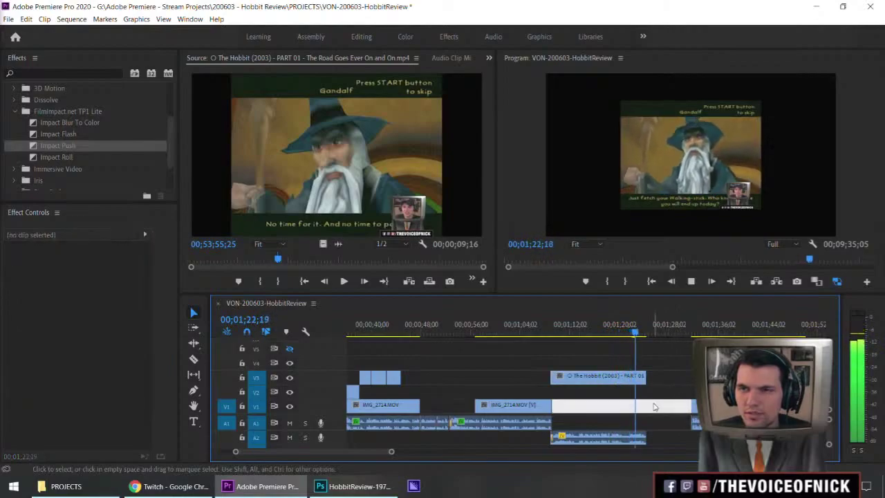
key(space)
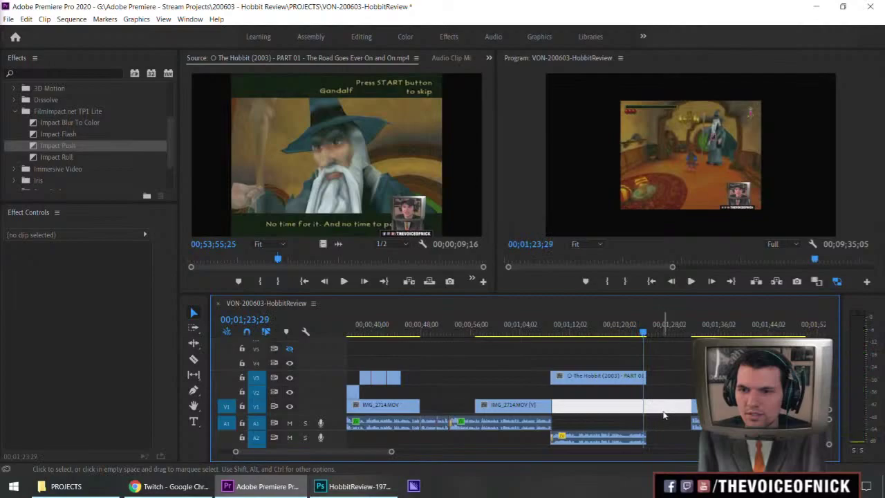
key(space)
drag(680, 409, 631, 411)
key(=)
key(=)
key(=)
key(=)
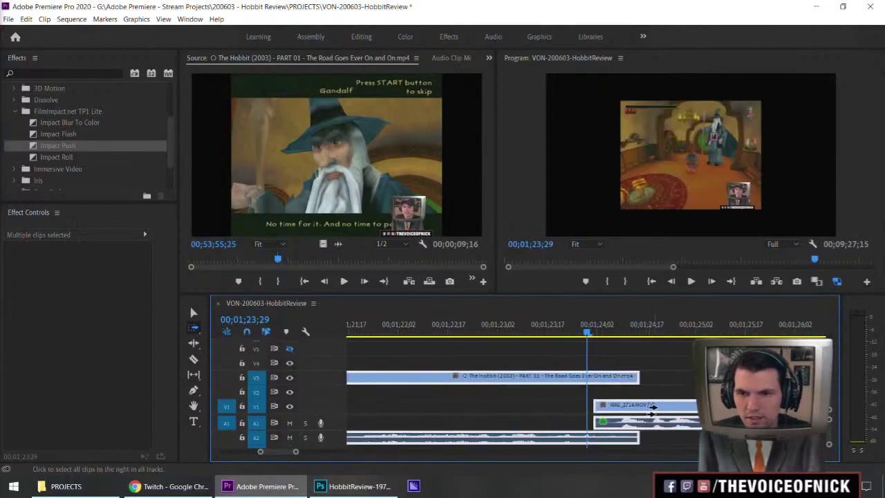
drag(684, 406, 684, 406)
key(v)
click(681, 367)
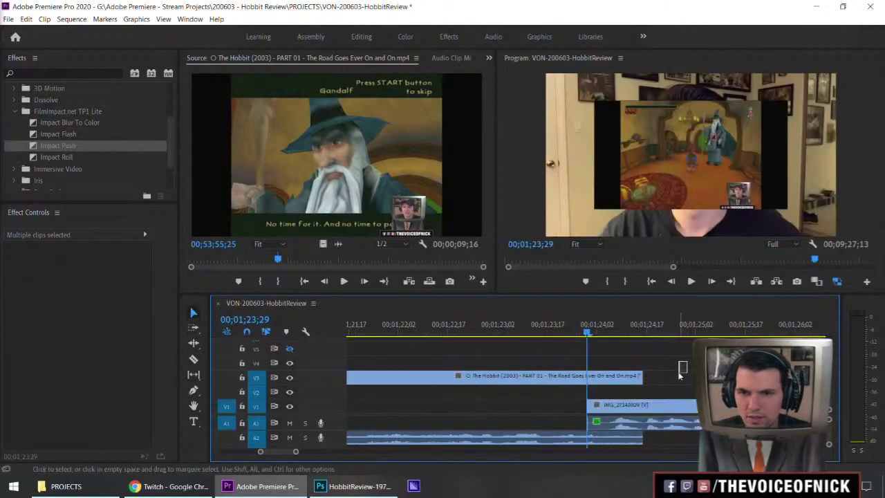
Play the overlap, shift all following clips about 5 frames later, and play it again.
drag(582, 335, 527, 339)
key(space)
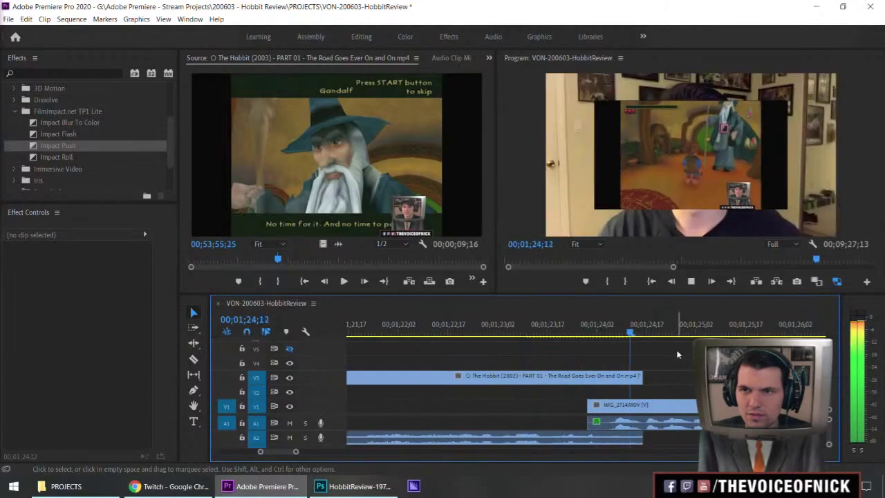
drag(691, 409, 711, 412)
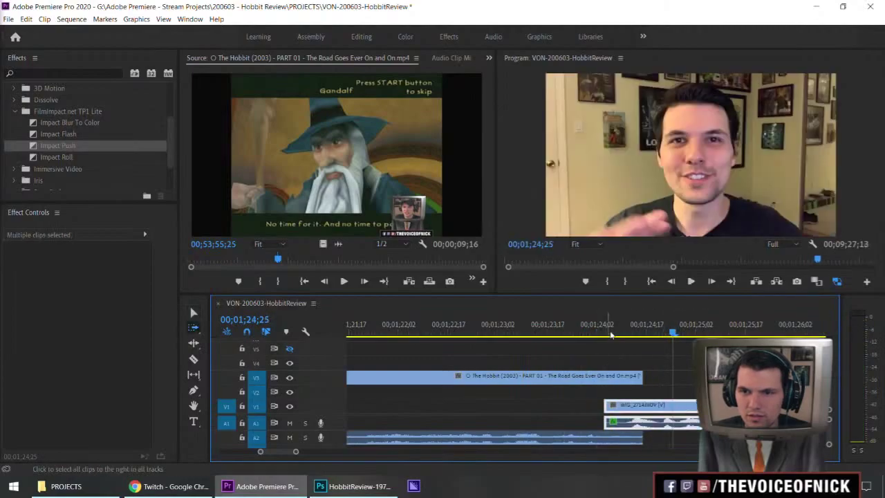
click(511, 329)
key(space)
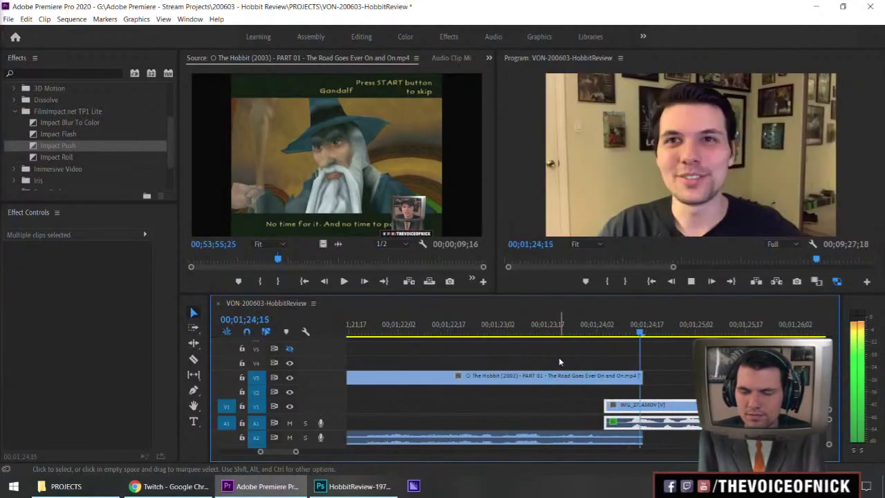
key(space)
Shift the selected following clips 2 more frames later and replay the end of the Hobbit dialogue.
click(690, 408)
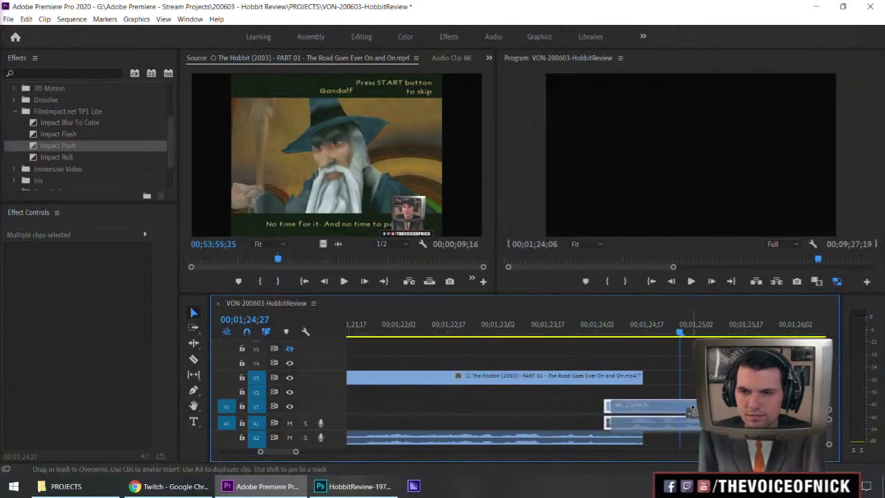
drag(691, 409, 699, 410)
click(443, 329)
key(space)
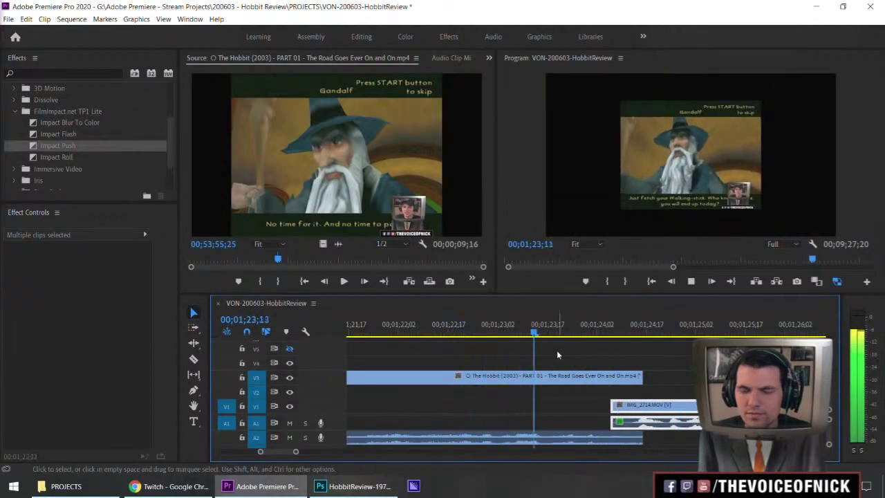
key(space)
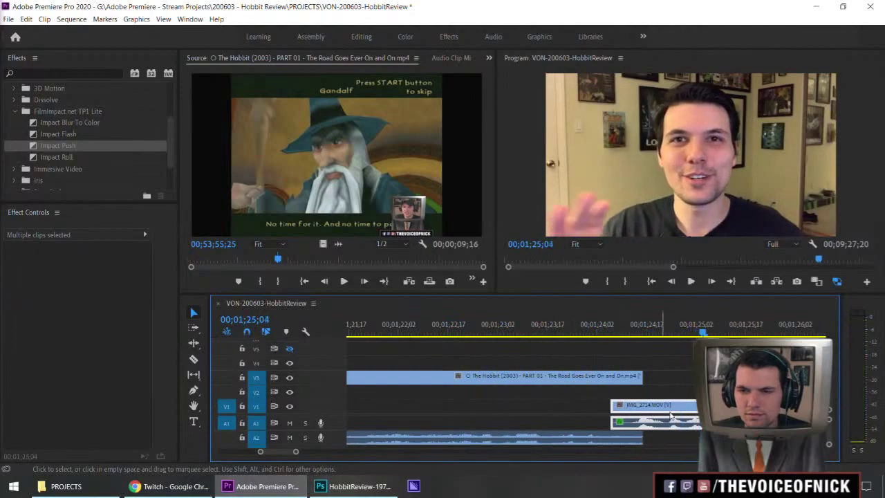
Nudge the following clips another 3 frames later in two small moves, playing back the cut after each.
drag(671, 416, 675, 415)
click(402, 330)
key(space)
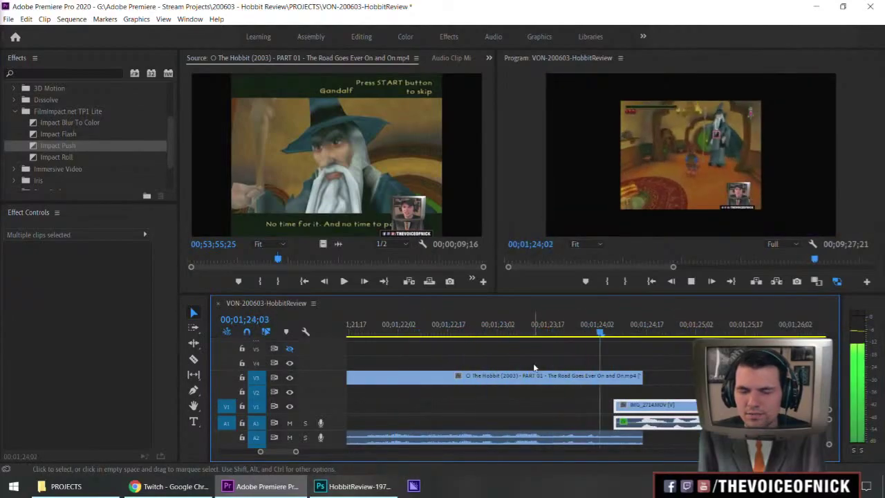
key(space)
drag(674, 414, 681, 413)
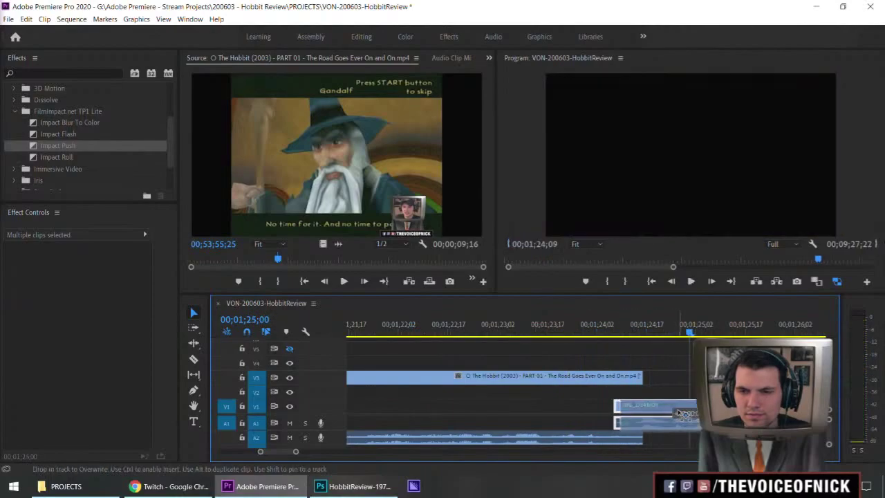
click(431, 330)
key(space)
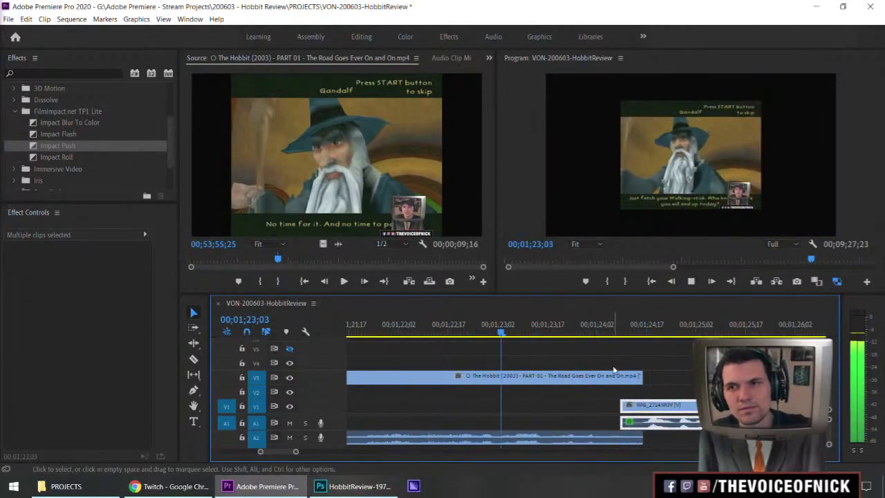
click(610, 358)
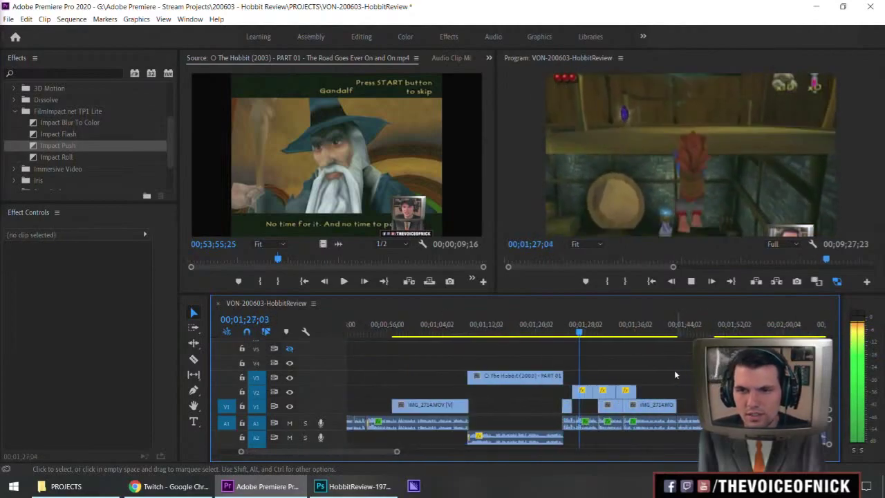
Play back the end of the Hobbit dialogue through IMG_2714.MOV into the gameplay clips to check the timing.
key(minus)
key(minus)
key(space)
drag(534, 337, 504, 337)
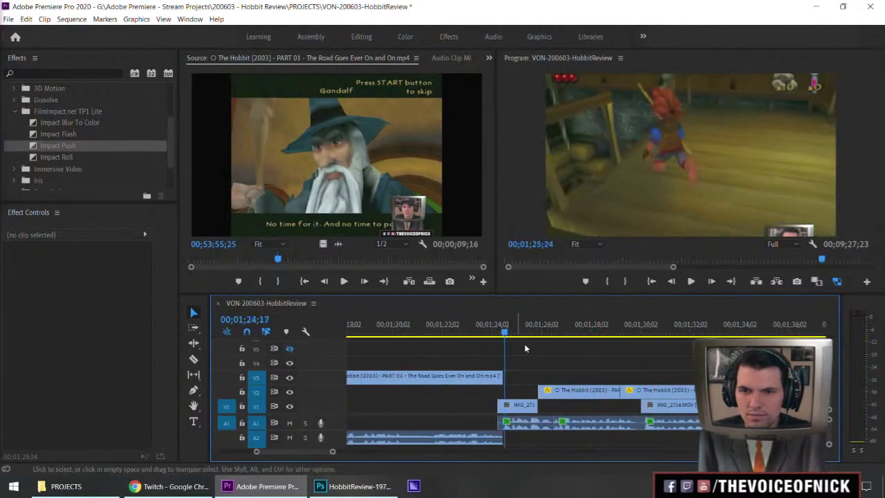
key(equal)
key(space)
key(minus)
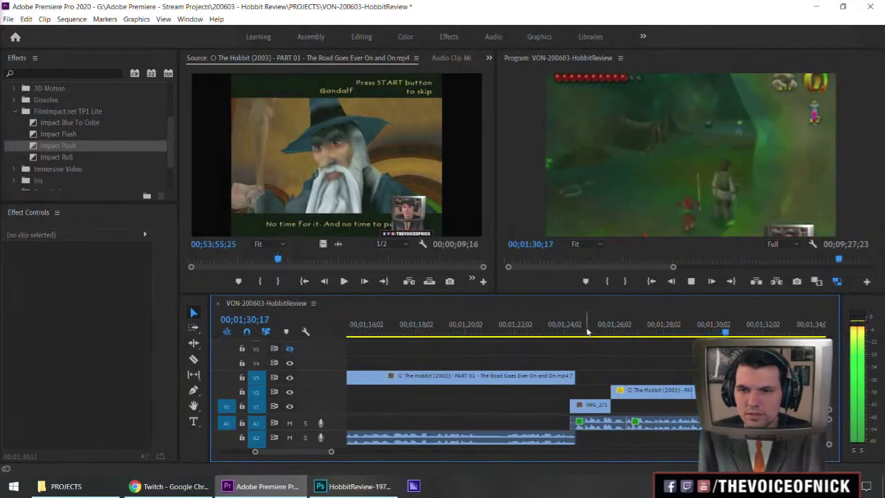
key(Up)
key(Up)
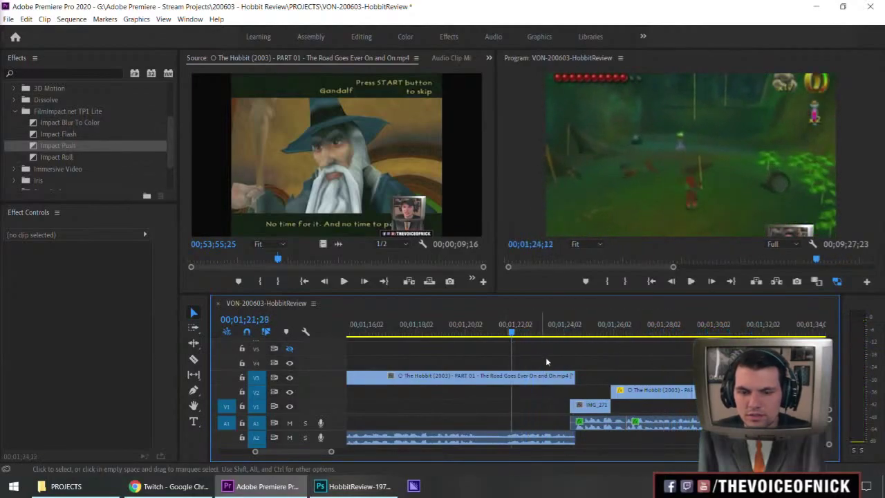
key(minus)
key(minus)
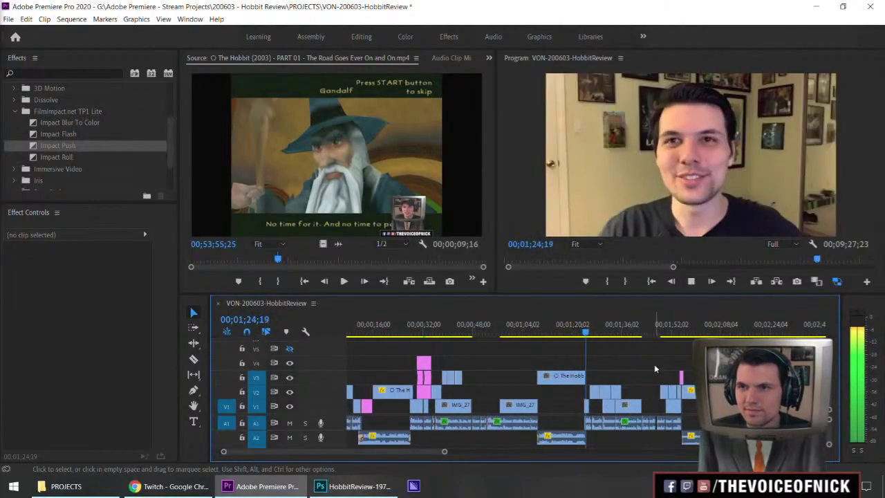
key(equal)
key(equal)
key(equal)
key(space)
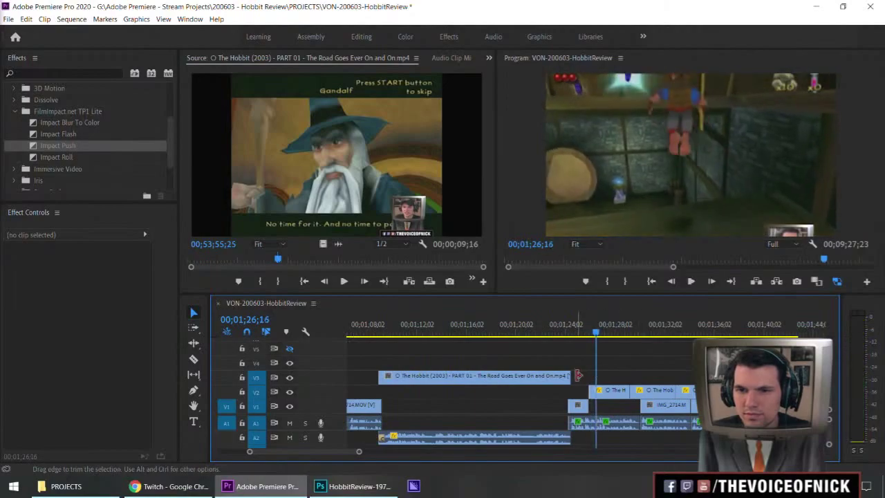
Shift the following gameplay clips on V2 about half a second later and extend the short IMG_2714.MOV video to meet them.
click(577, 328)
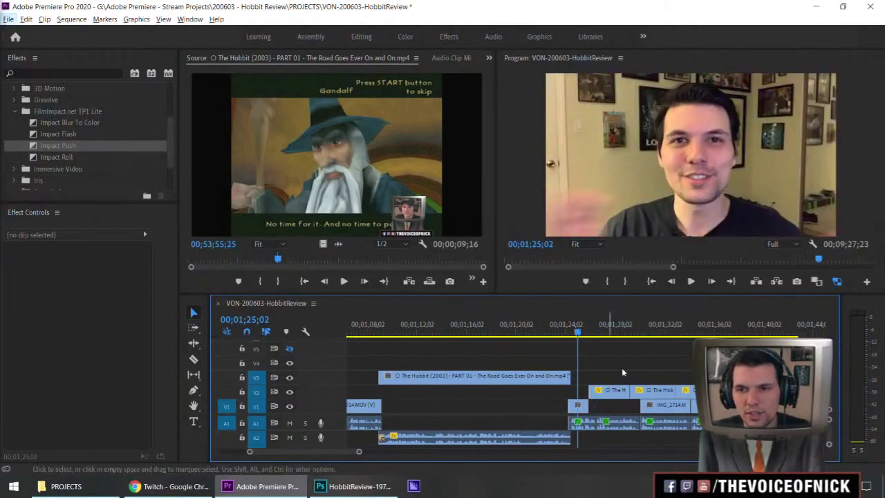
drag(622, 373, 663, 396)
click(584, 399)
drag(607, 395, 606, 413)
click(584, 407)
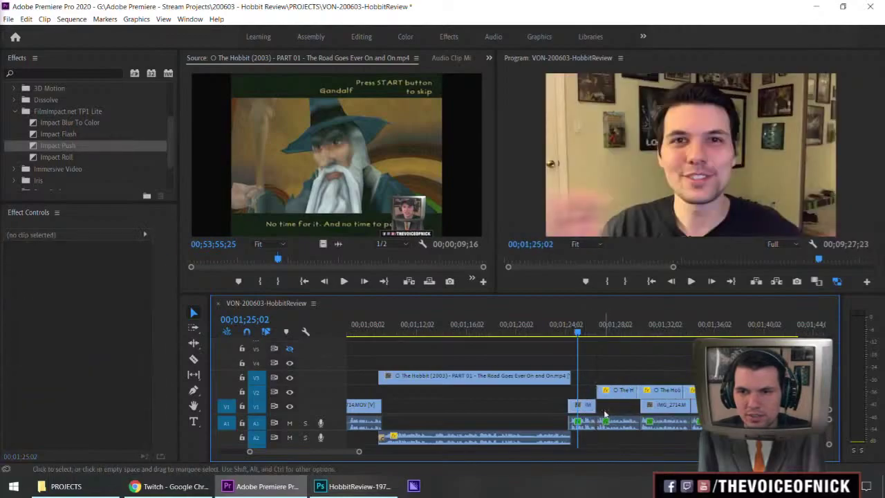
Play back the cut and move the V2 gameplay clips about 3 frames earlier so they overlap the end of IMG_2714.MOV.
drag(577, 333, 562, 332)
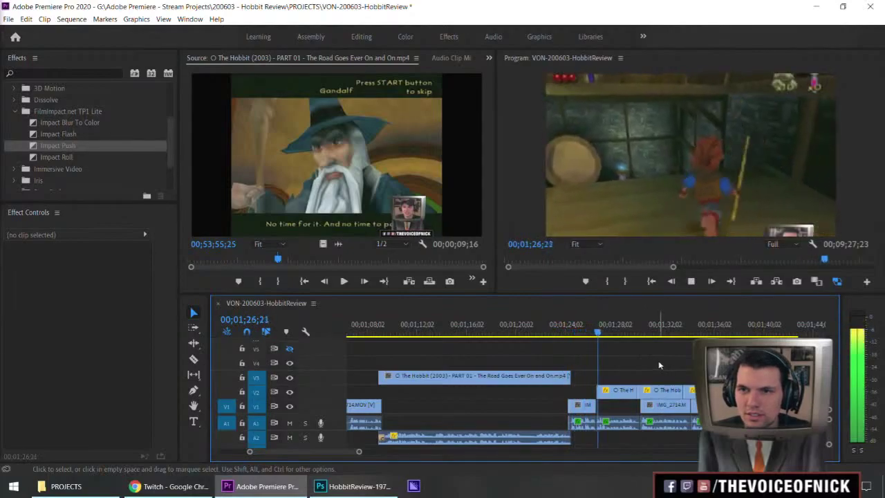
key(space)
key(equal)
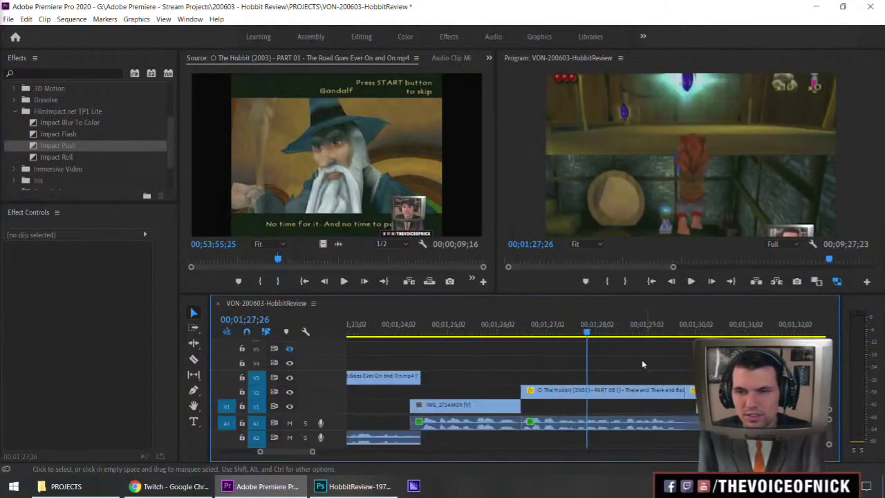
key(equal)
click(578, 392)
key(equal)
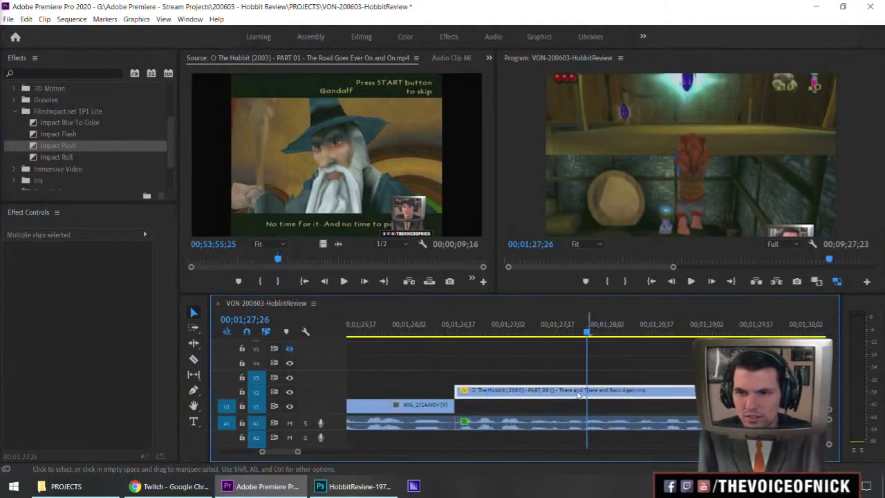
drag(520, 394, 510, 395)
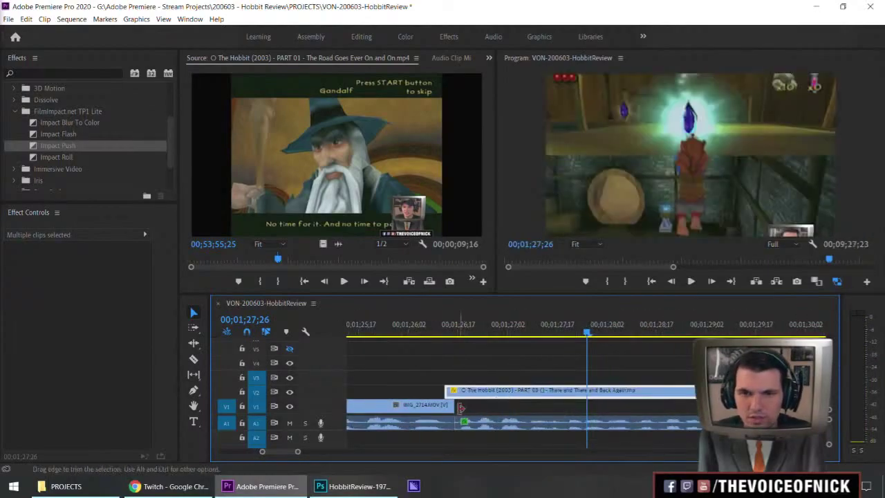
Try a Constant Power transition at the A1 audio cut beneath the start of the gameplay clip.
click(451, 422)
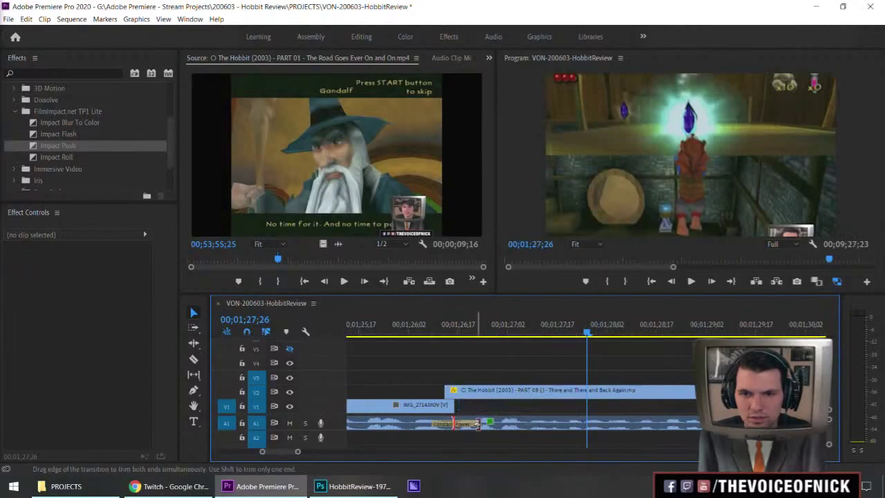
drag(491, 426, 447, 424)
key(ctrl+z)
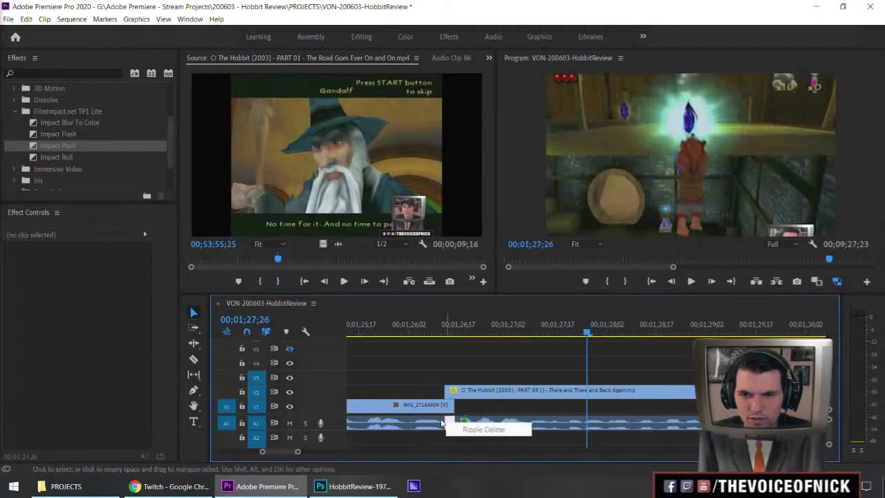
Try the default transitions at the trimmed end of IMG_2714.MOV's audio on A1.
right_click(441, 423)
click(472, 401)
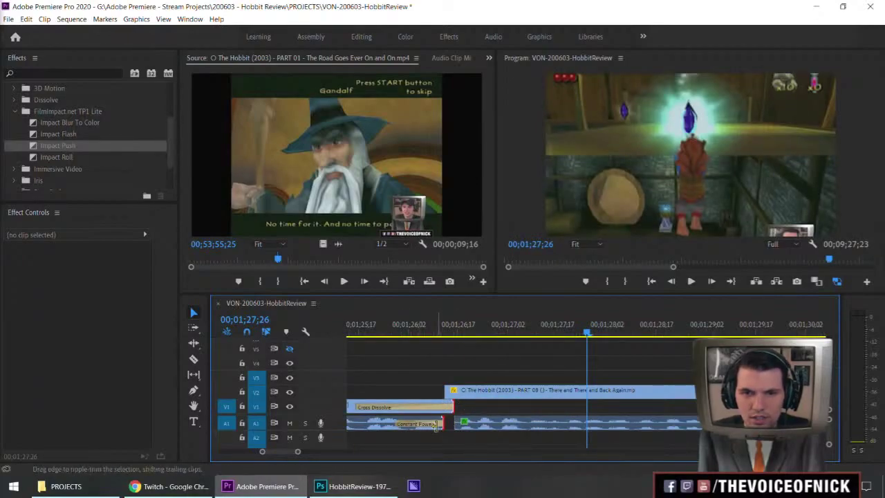
right_click(442, 423)
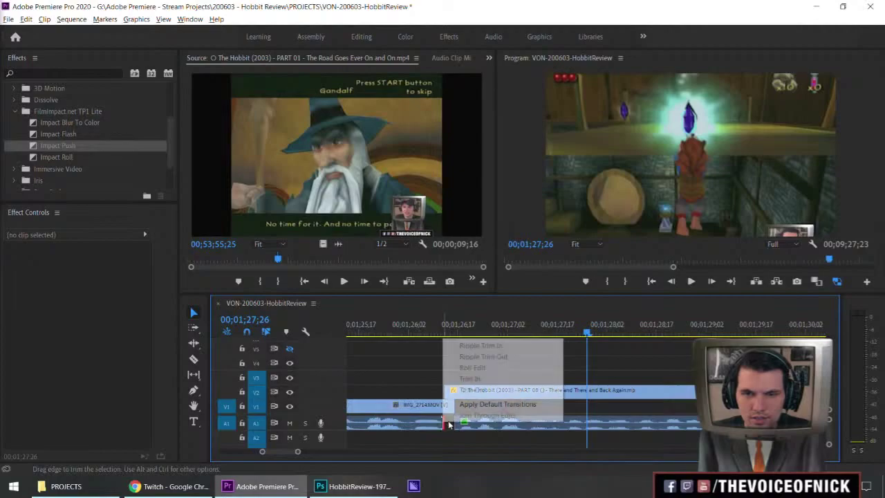
click(472, 408)
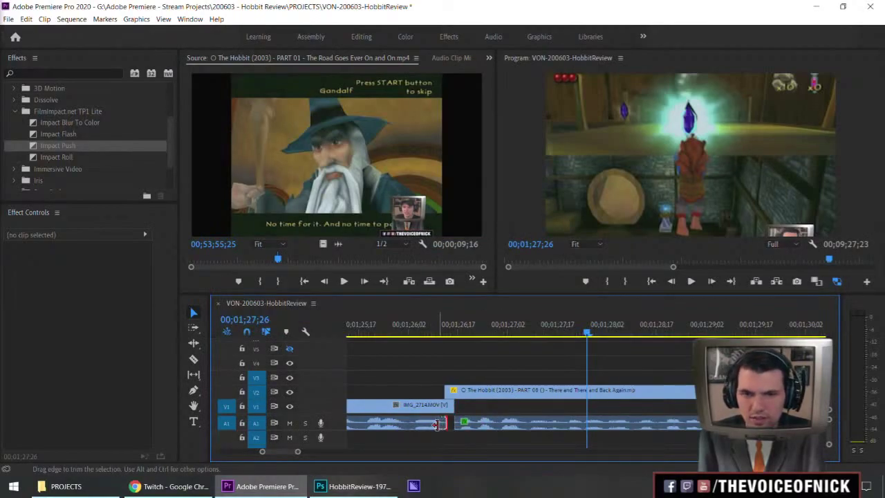
Adjust the end of IMG_2714.MOV's audio on A1 to leave a small gap, and apply the Constant Power default transition there.
key(Return)
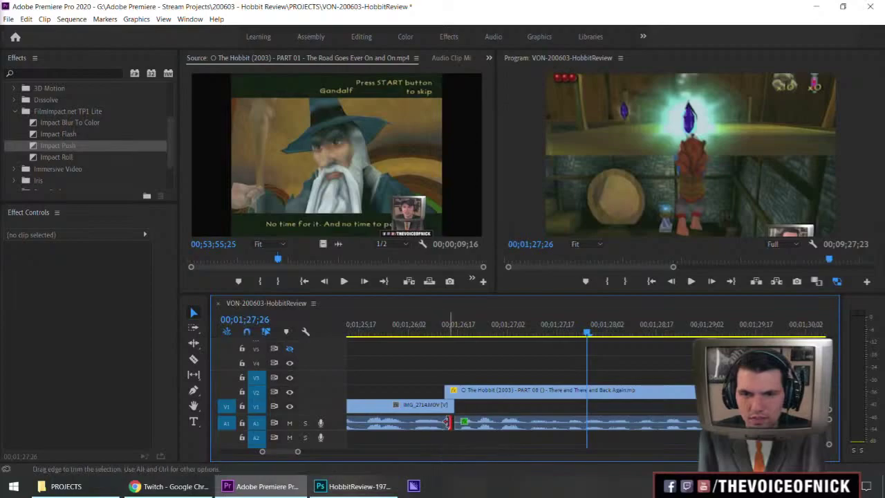
right_click(442, 426)
click(477, 401)
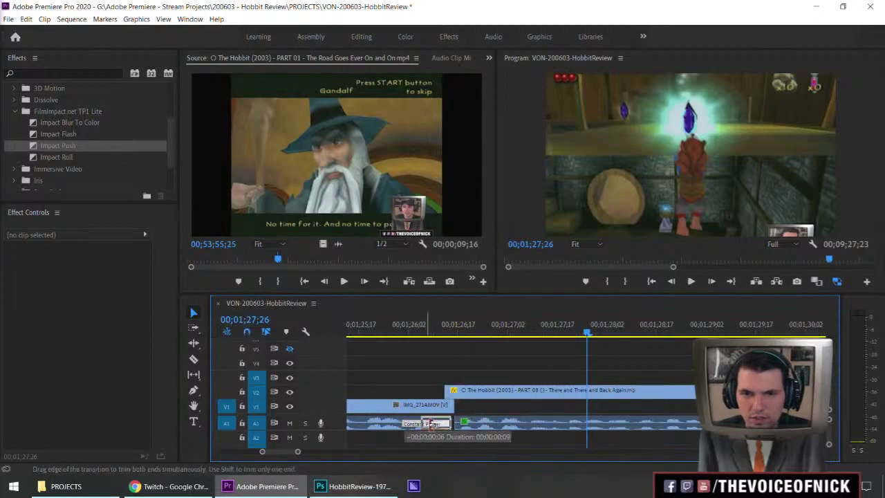
Shorten the Constant Power transition at the end of IMG_2714.MOV's A1 audio and add one at the start of the following audio clip.
drag(430, 425, 443, 427)
click(462, 423)
click(448, 363)
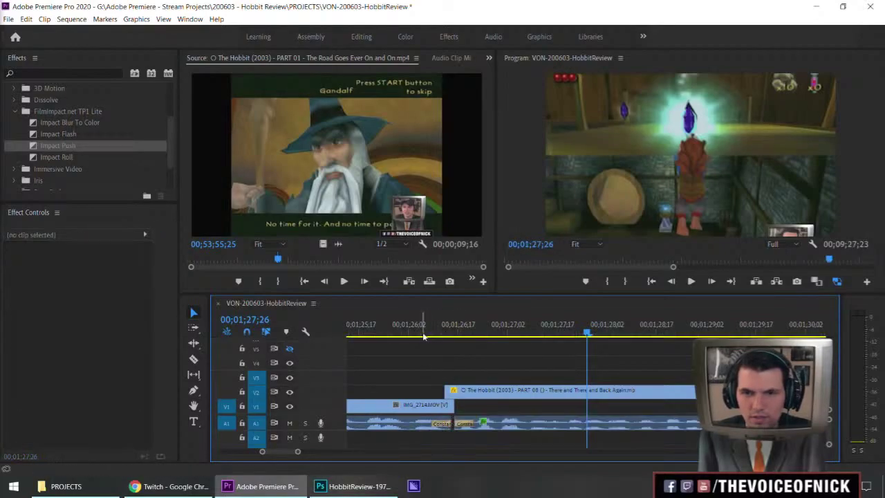
Play back the cut and shift the gameplay clip and everything after it one frame earlier on all tracks.
drag(422, 329, 351, 329)
key(space)
scroll(500, 361, up, 4)
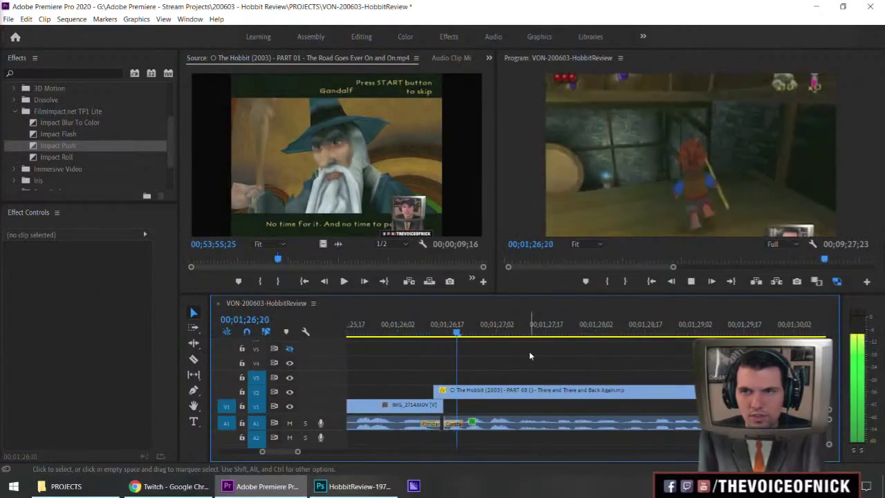
key(=)
key(space)
key(a)
click(546, 372)
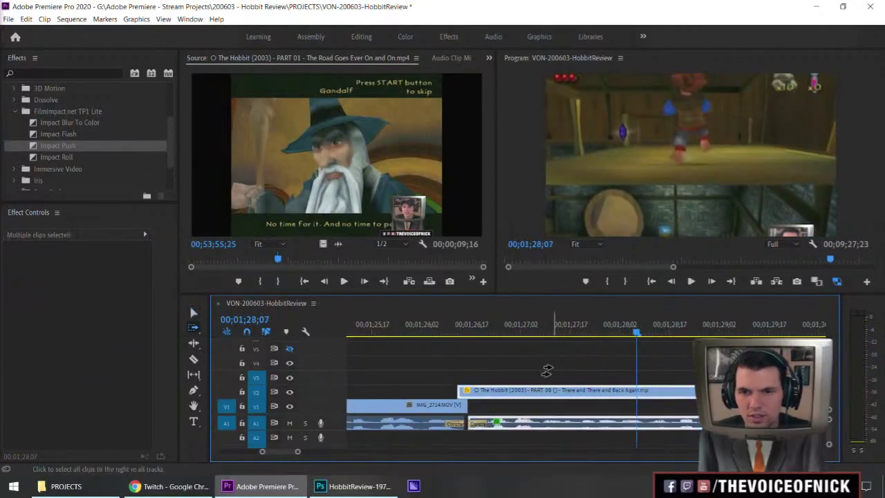
key(alt+Left)
Replay the tightened cut and nudge the same run of clips another frame earlier.
drag(453, 337, 347, 334)
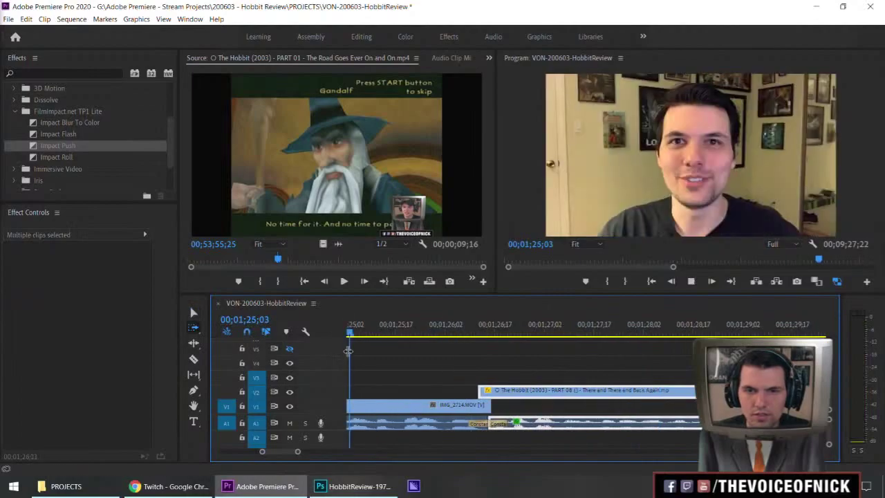
key(space)
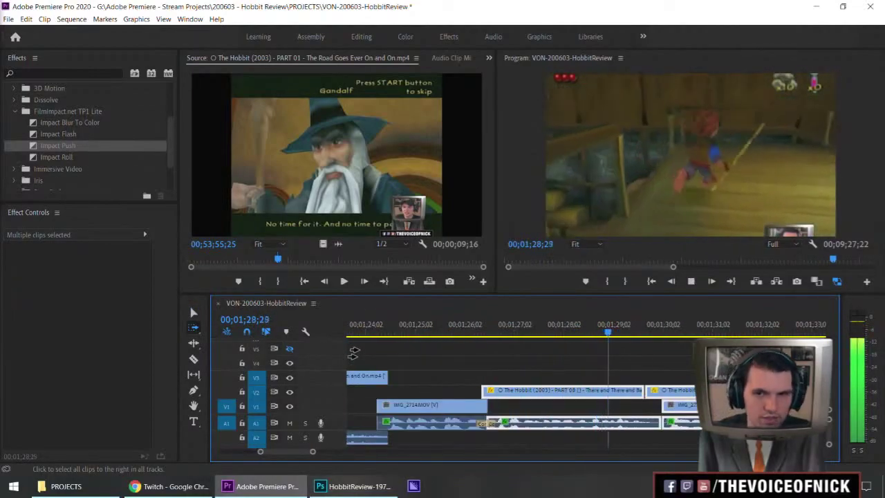
key(space)
key(Return)
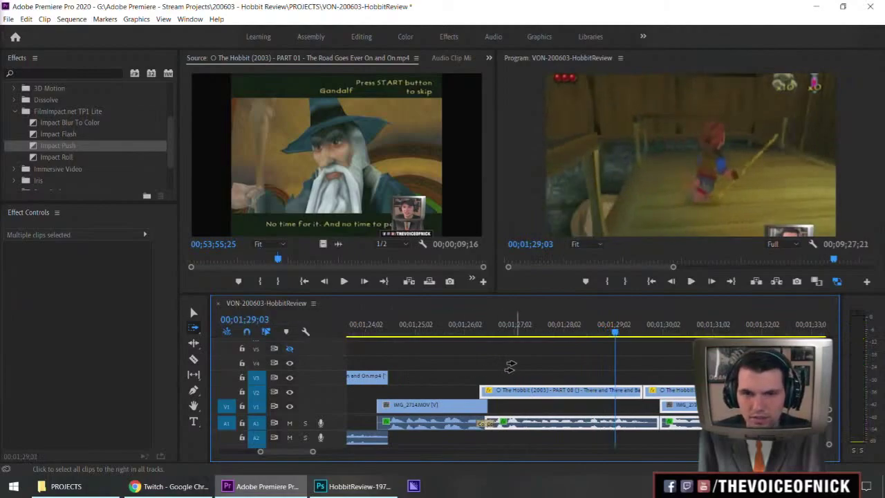
Trim one frame off the start of the A1 audio beneath the gameplay clip and close the gap by moving all following clips one frame earlier.
click(416, 329)
key(space)
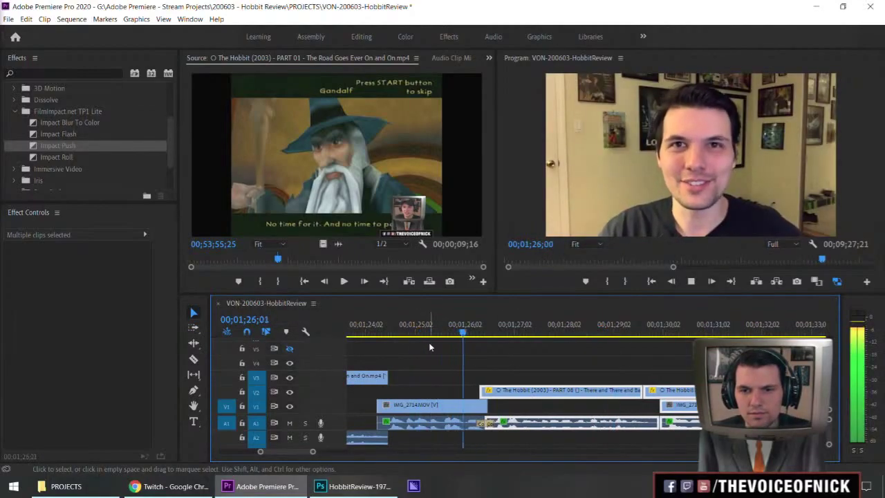
key(space)
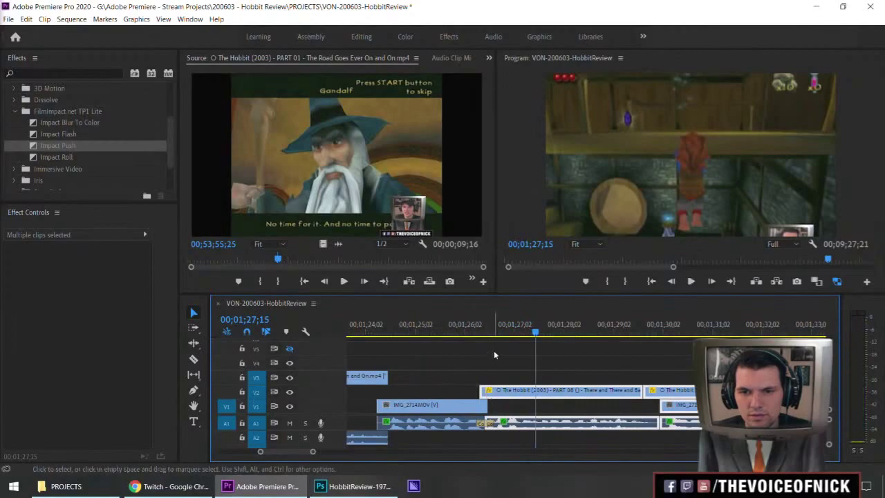
click(488, 427)
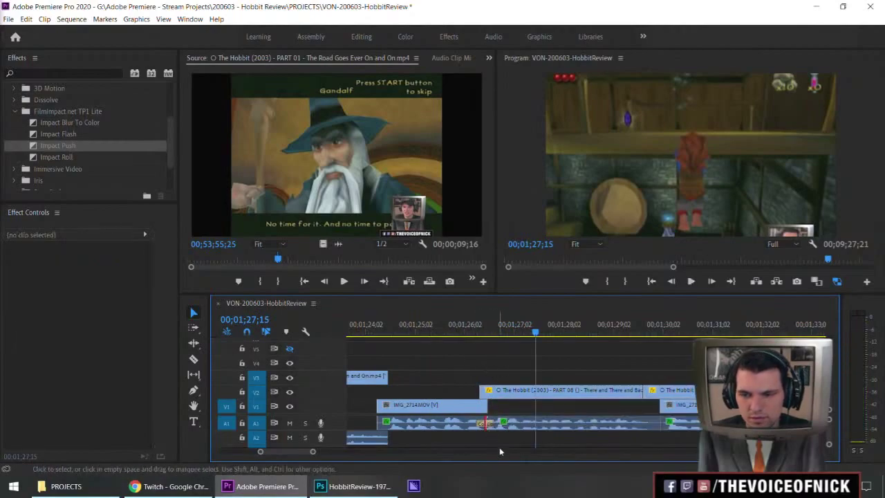
key(a)
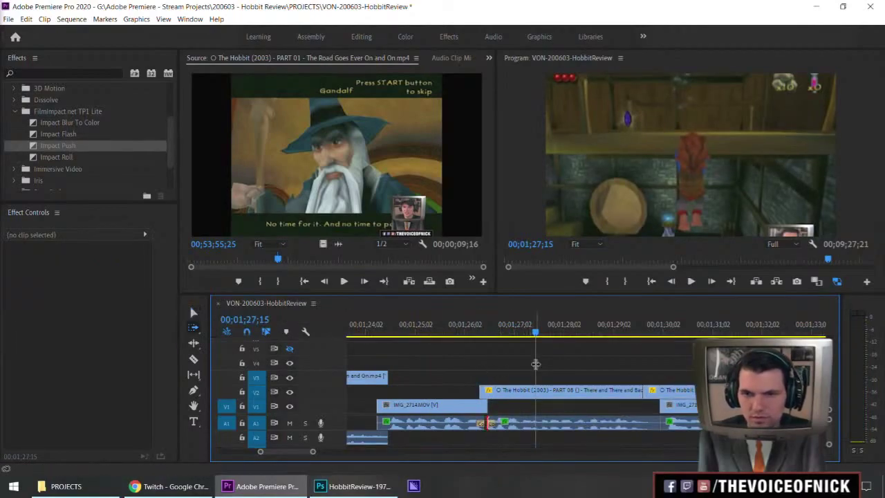
click(507, 374)
text(1)
key(Return)
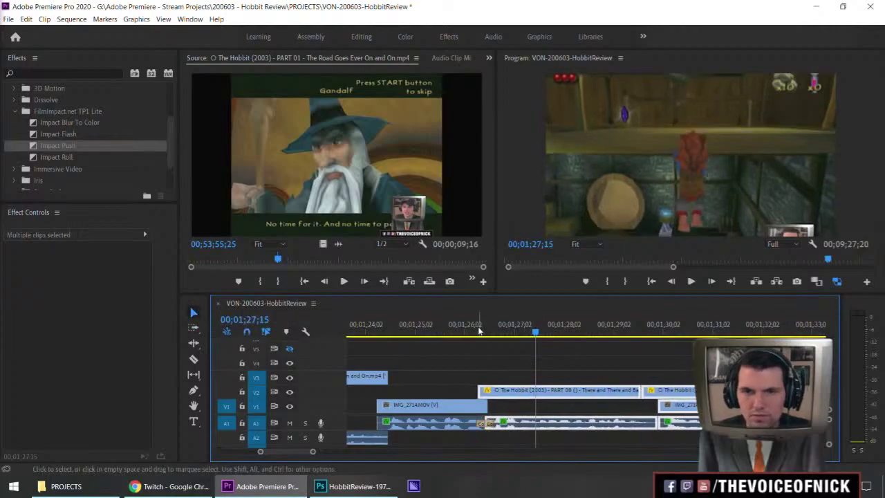
Play back the cut and set the Constant Power transition at the start of the second A1 audio clip to a 3-frame duration.
click(364, 330)
drag(553, 358, 494, 362)
key(space)
scroll(529, 356, up, 10)
scroll(567, 352, down, 10)
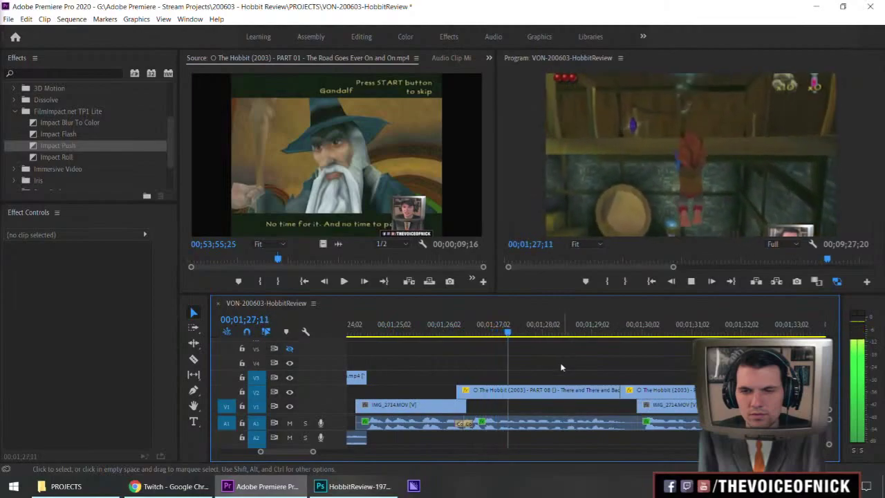
key(space)
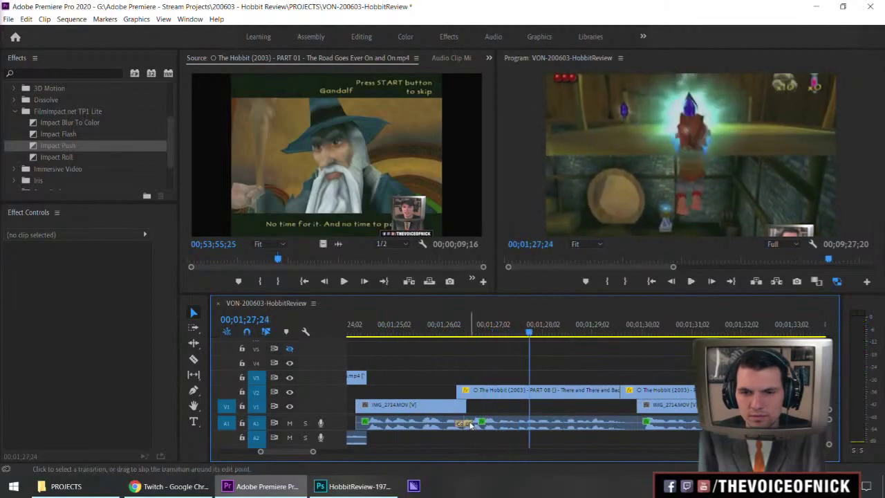
double_click(471, 425)
text(3)
key(Return)
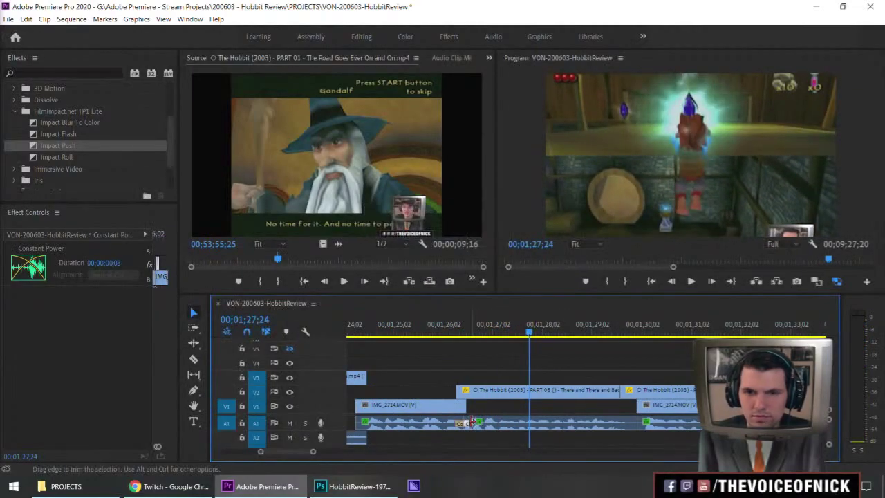
Play back the adjusted cut and its lead-in from the preceding dialogue excerpt to check the pacing and audio transitions.
click(403, 326)
click(482, 359)
key(space)
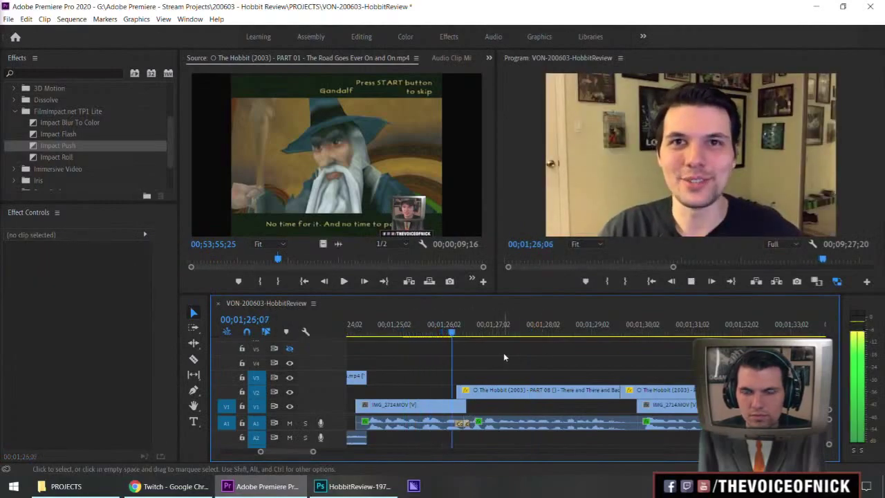
key(space)
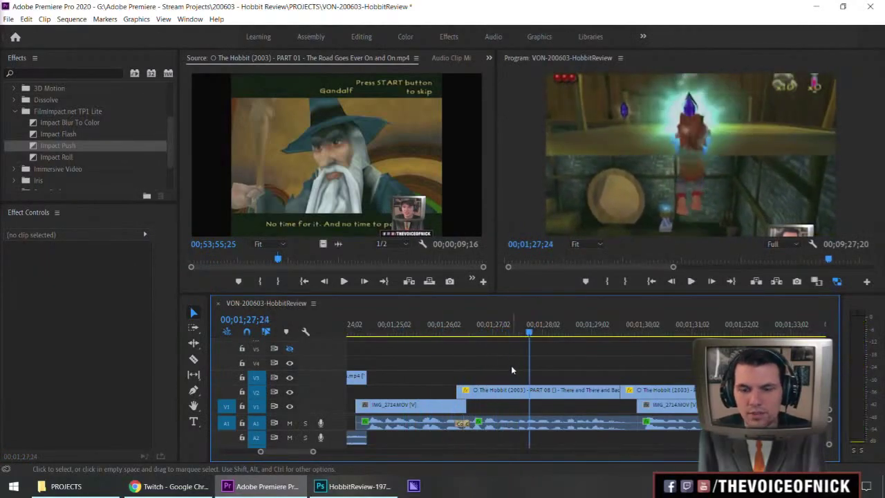
key(minus)
key(minus)
key(minus)
key(equal)
key(equal)
drag(505, 333, 471, 334)
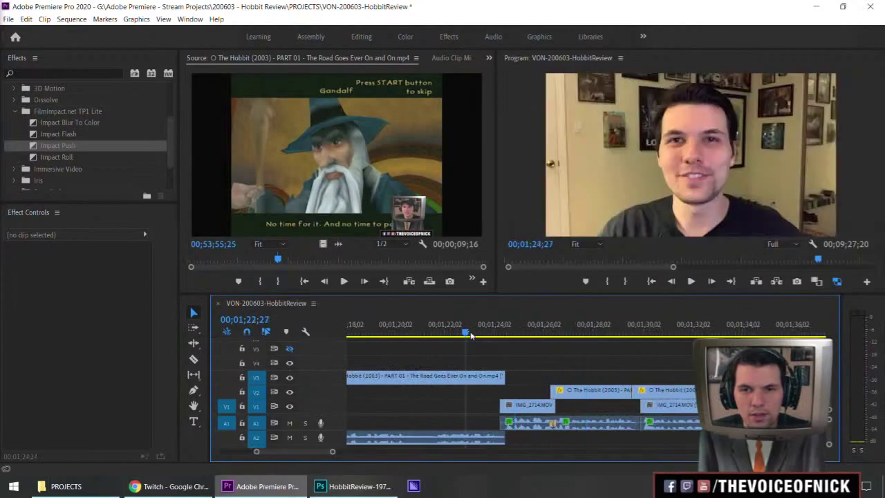
scroll(607, 346, up, 3)
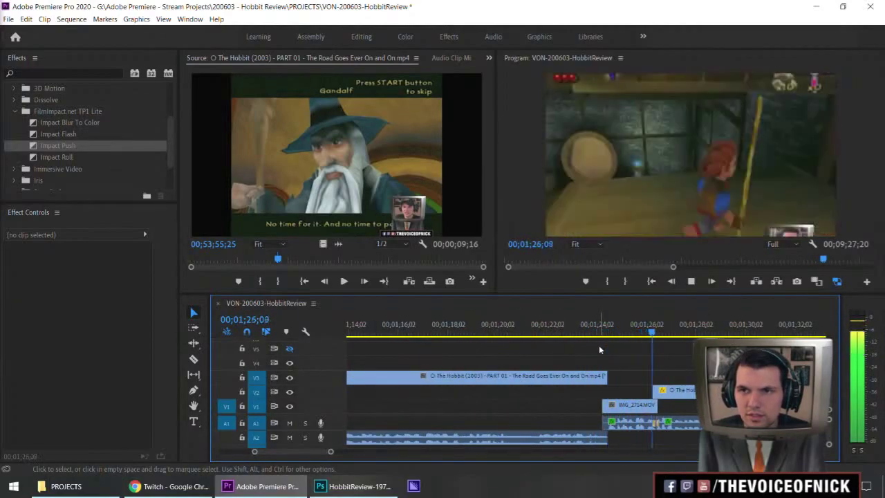
key(minus)
key(minus)
key(equal)
key(minus)
key(minus)
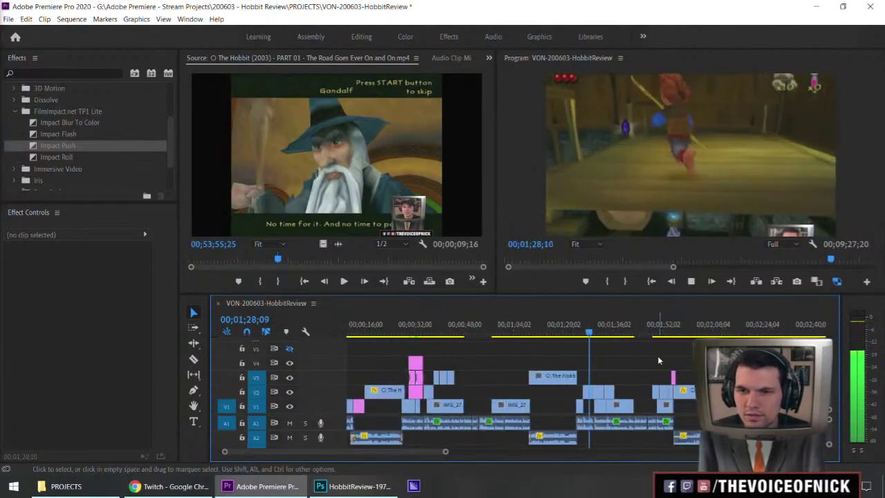
key(equal)
key(space)
Mark a 00;00;02;20 river-stones gameplay excerpt ending at 01;26;37;15 in the source and place its video on V3 directly after the clip ending near 00;00;44;28.
key(minus)
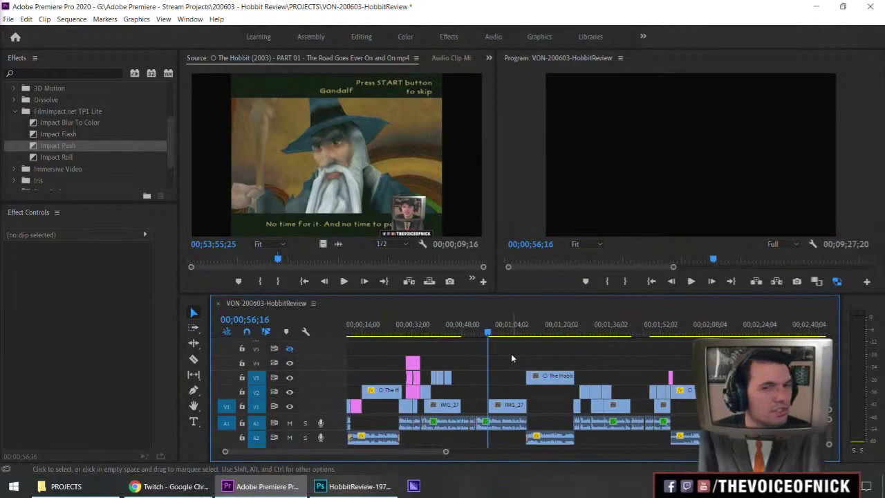
key(equal)
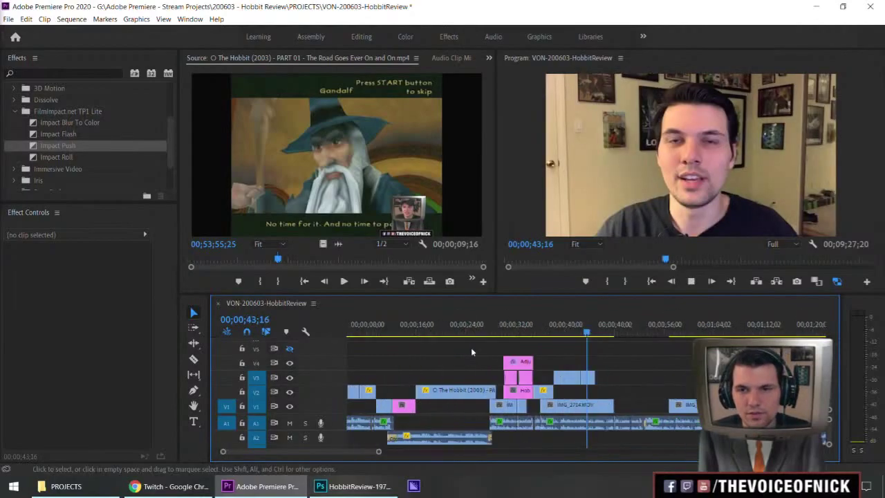
key(equal)
key(space)
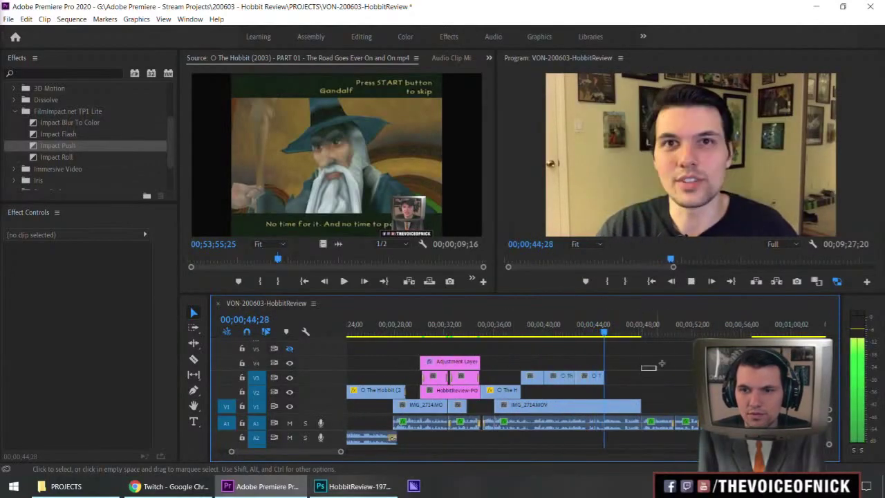
key(space)
drag(305, 262, 334, 267)
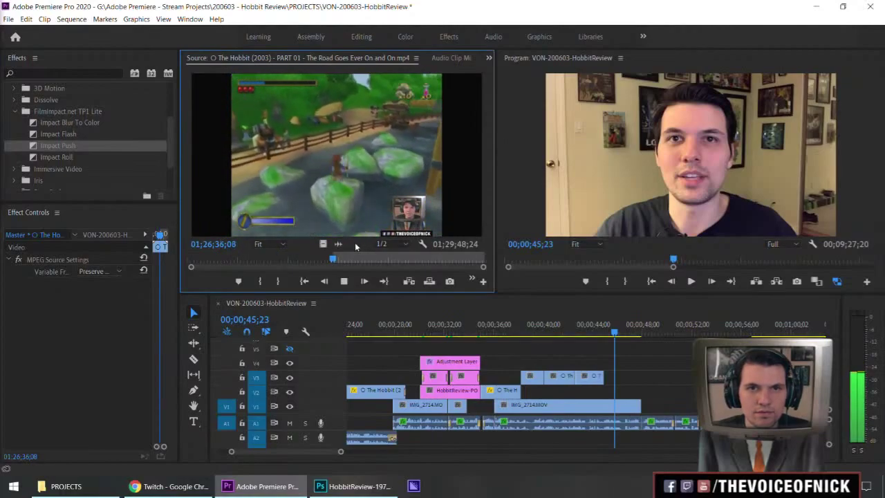
key(o)
key(space)
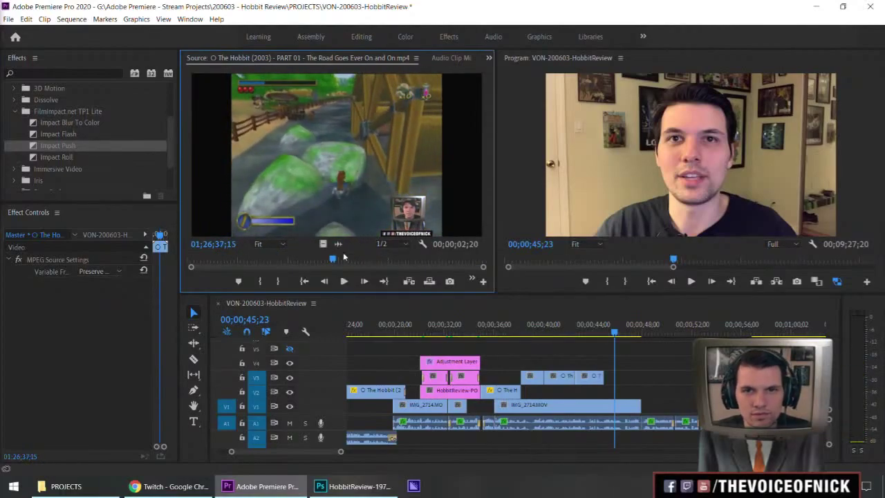
drag(325, 245, 608, 375)
click(596, 335)
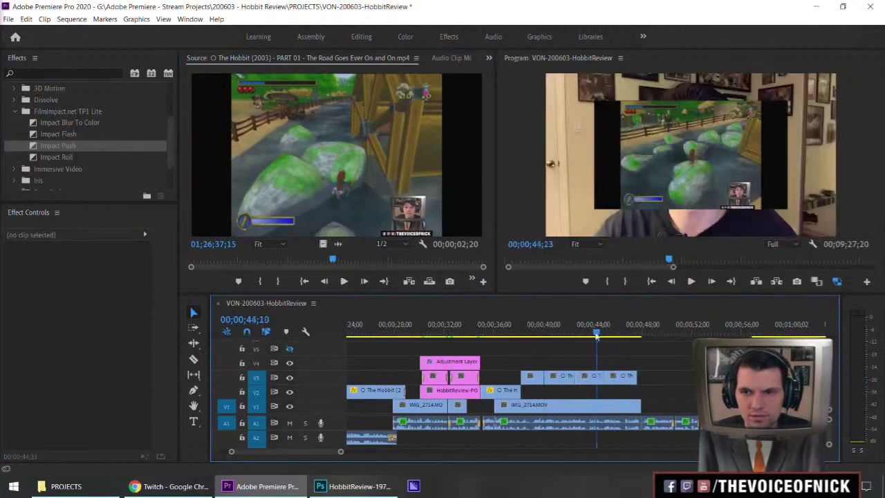
Play back the new V3 gameplay clip and extend its end to 00;00;47;20.
key(=)
key(=)
key(space)
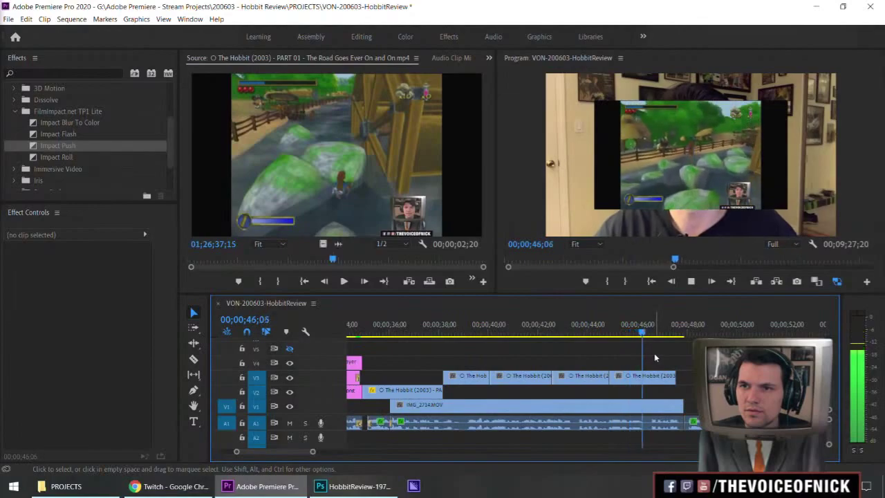
key(space)
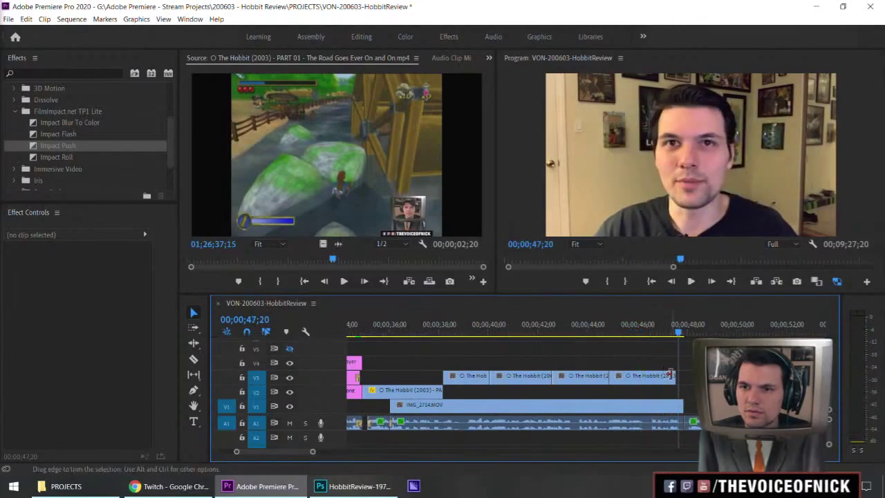
drag(679, 377, 682, 379)
click(659, 328)
key(space)
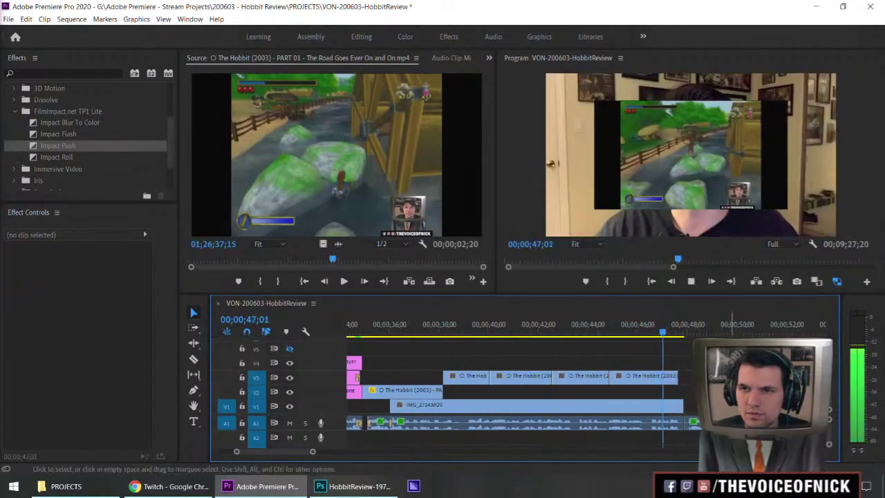
scroll(666, 363, down, 2)
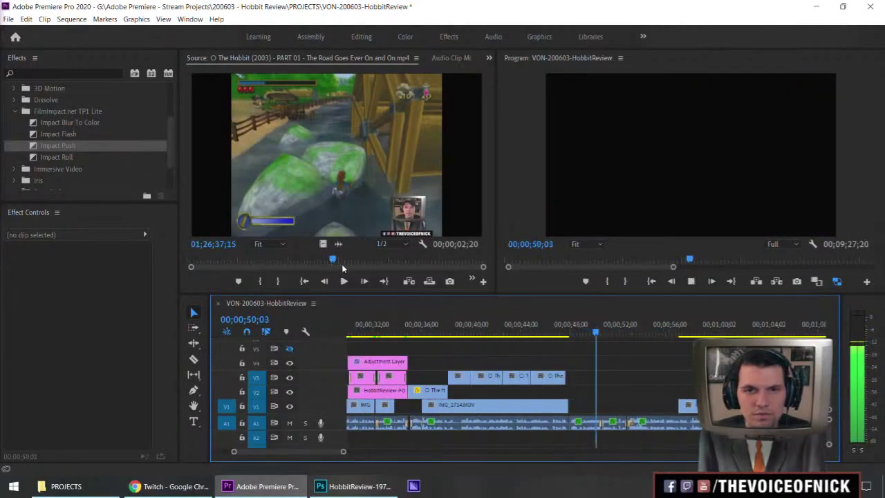
Mark a 00;00;02;14 Bofur cutscene excerpt ending at 02;21;26;04 in the source, and move the river-stones clip on V3 to start at about 00;00;50;20.
drag(346, 262, 426, 263)
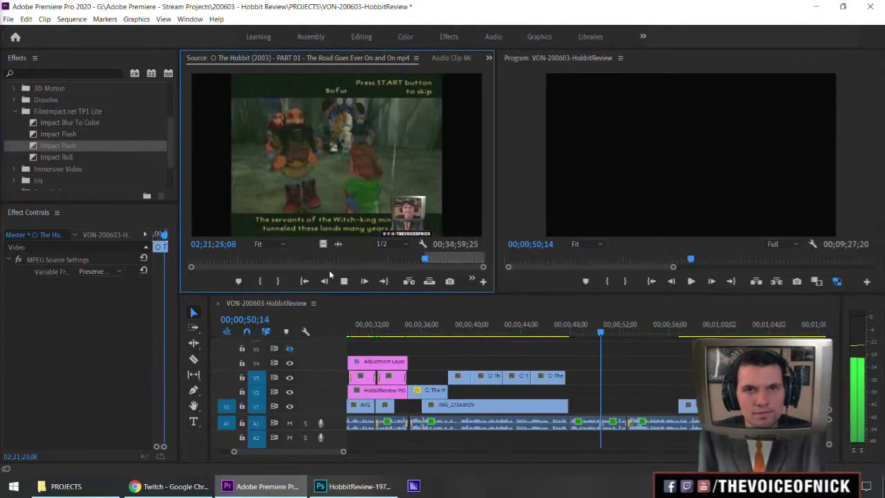
drag(549, 381, 626, 378)
click(628, 359)
key(space)
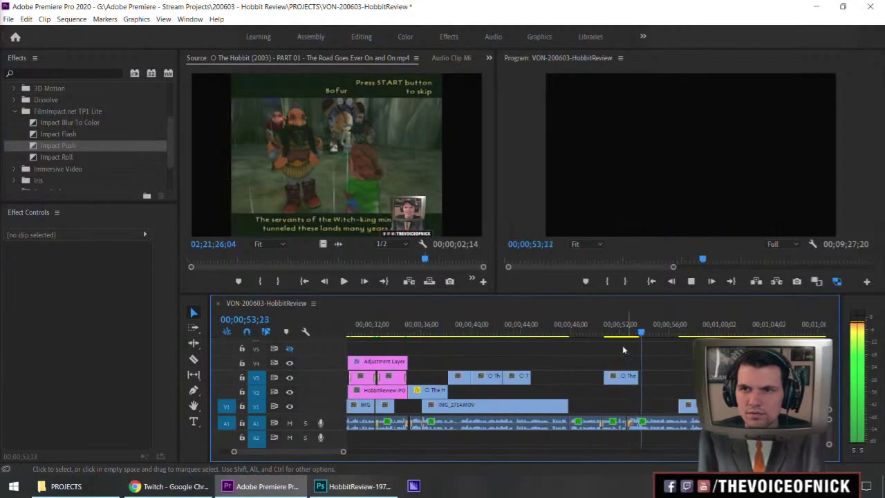
Place the Bofur cutscene video on V3 in the vacated space above IMG_2714.MOV and trim its end to 00;00;46;23.
click(329, 248)
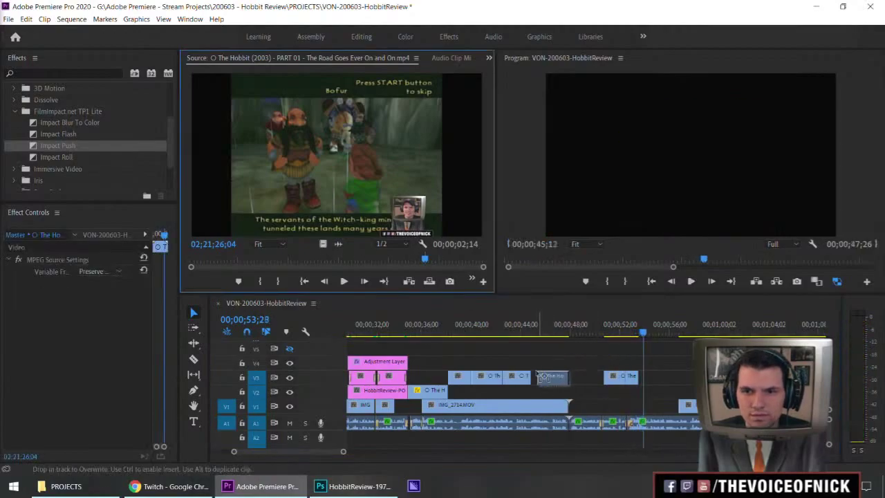
drag(544, 376, 549, 355)
key(space)
key(minus)
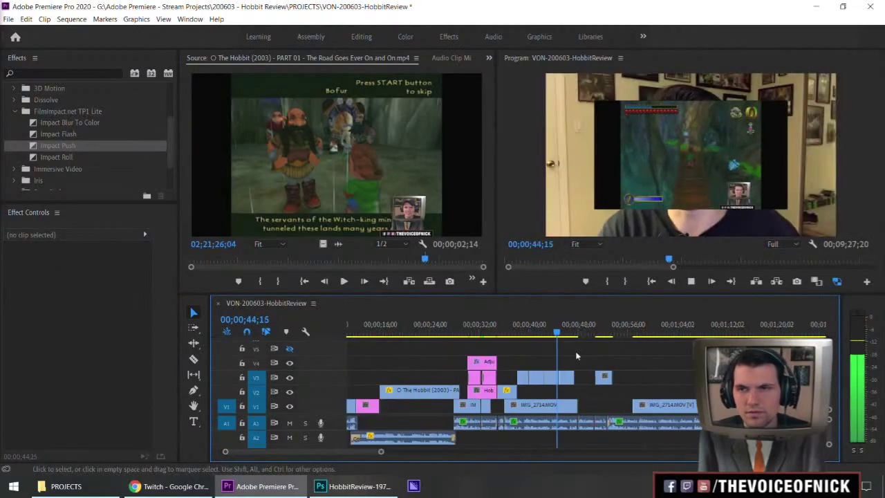
key(equal)
key(equal)
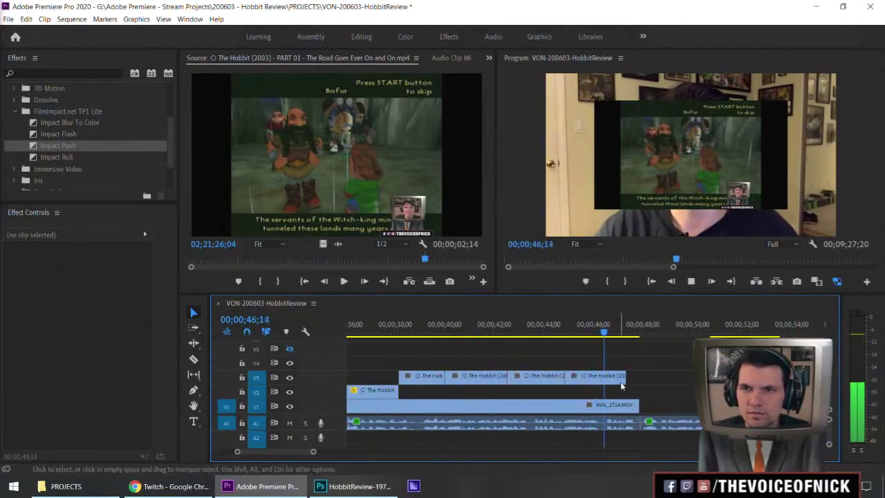
drag(629, 377, 611, 378)
key(minus)
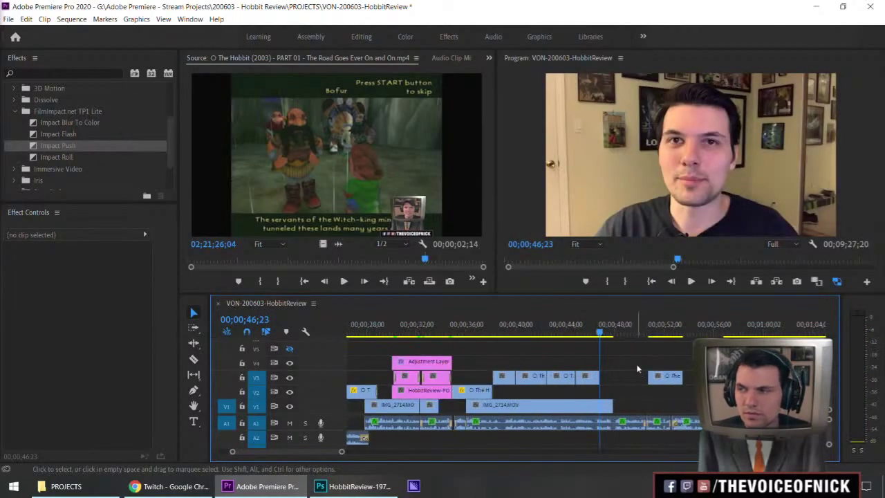
Save the project, and place a 00;00;02;14 PART 01 gameplay excerpt ending at 02;36;33;18 in the source on V3 at 00;00;46;23.
key(ctrl+s)
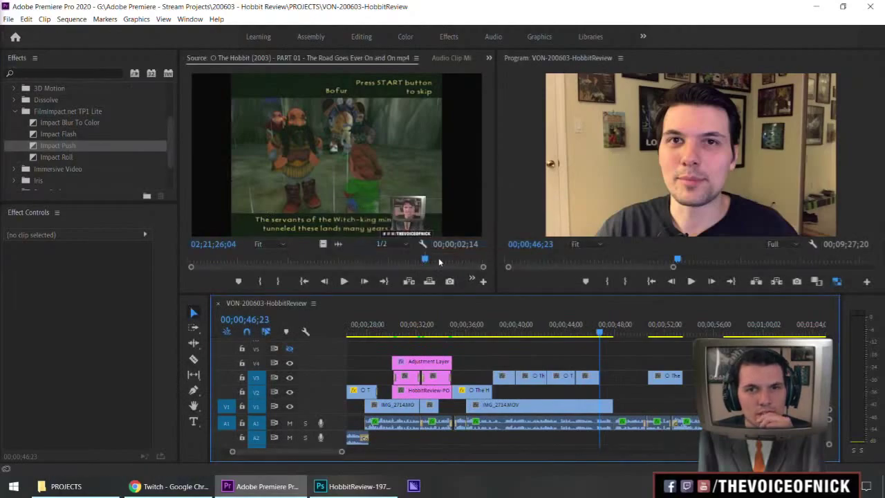
click(445, 260)
drag(445, 260, 449, 261)
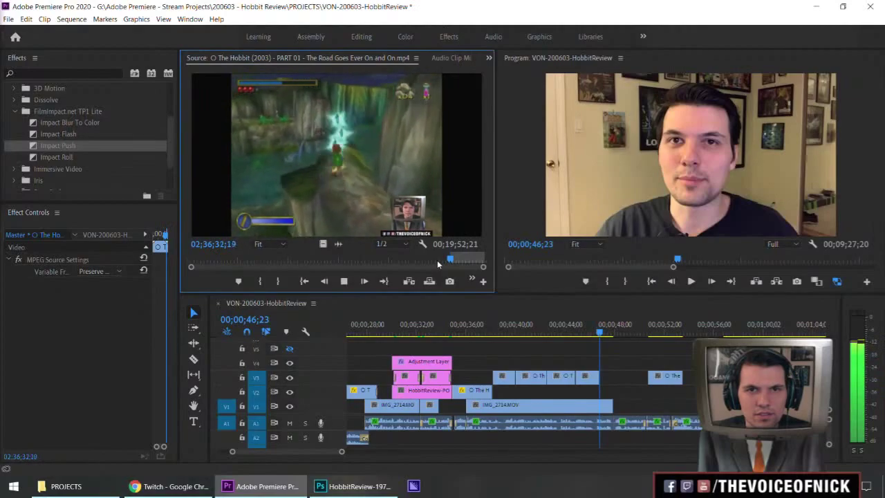
key(o)
key(space)
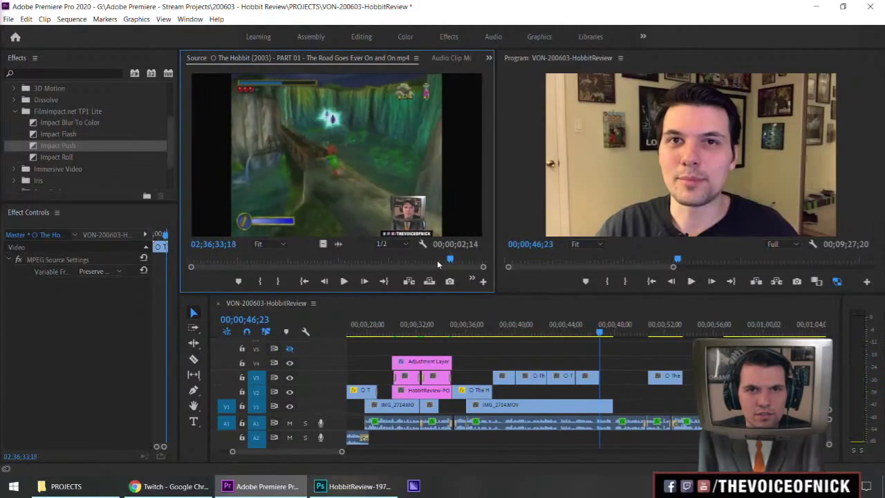
key(period)
Play back the sequence from about 00;00;45;24 through the uncovered stretch before the river-stones clip, and save the project.
click(587, 331)
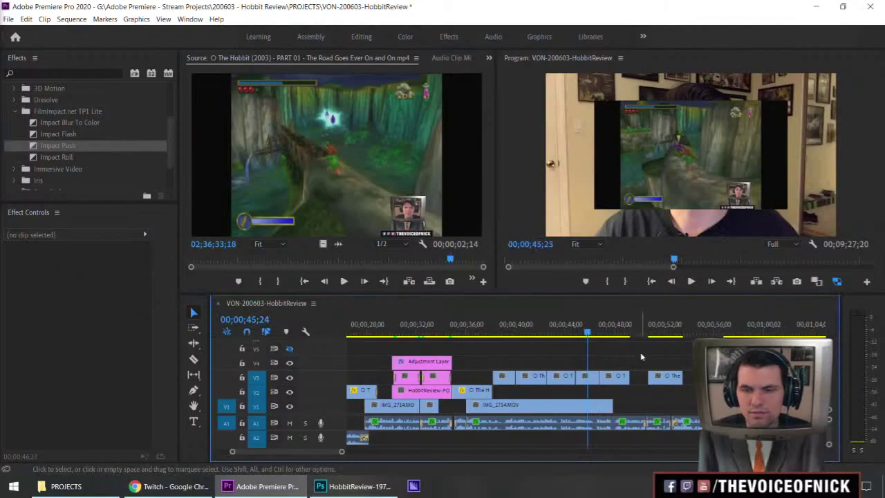
key(space)
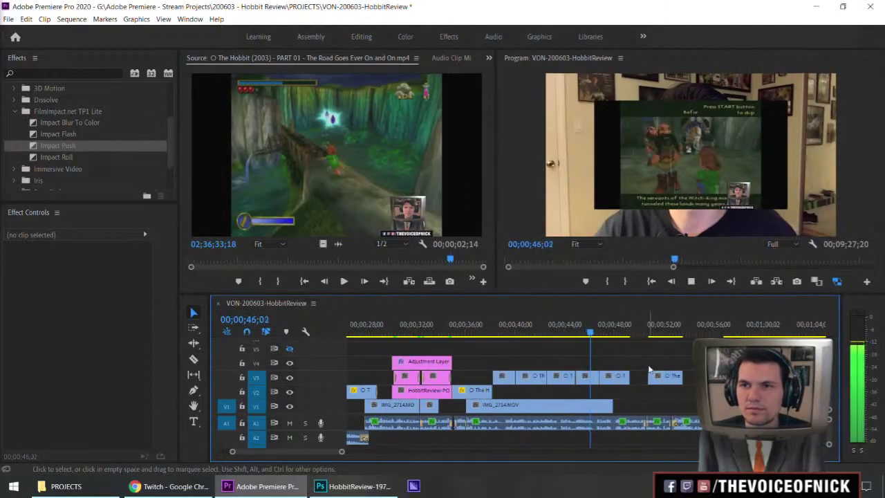
key(equal)
key(equal)
key(equal)
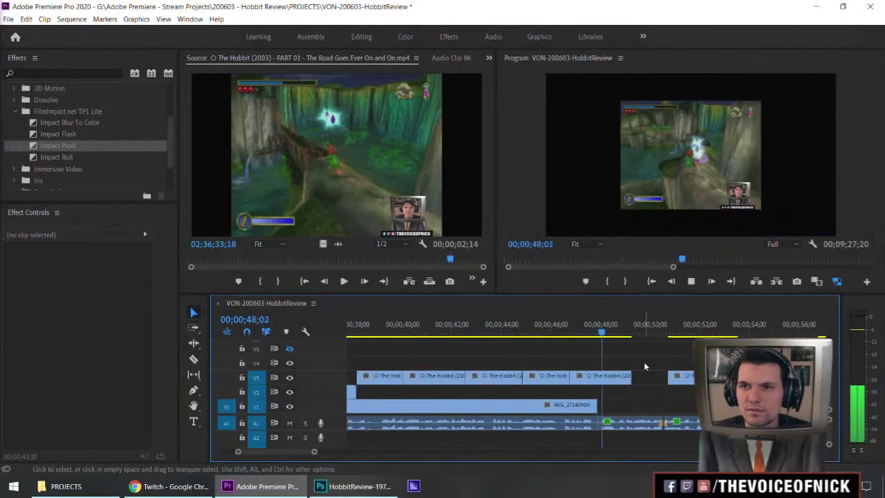
key(space)
key(minus)
key(minus)
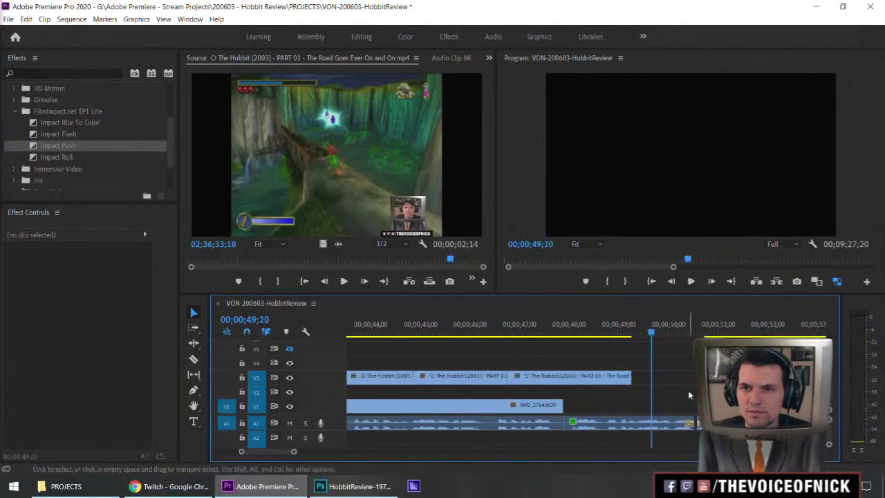
key(equal)
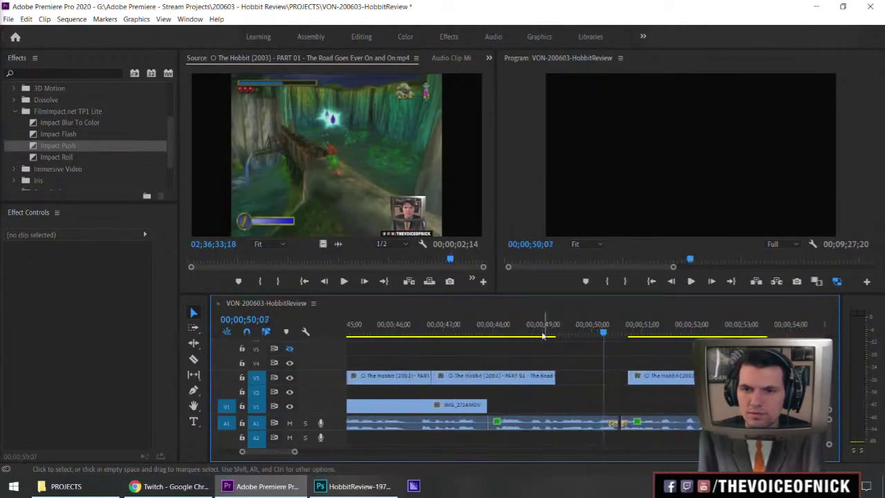
click(532, 331)
key(space)
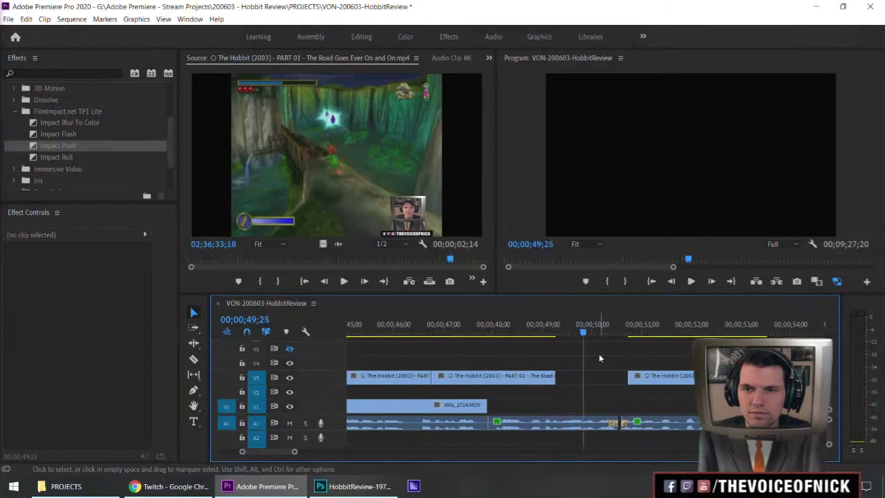
key(space)
key(space)
key(ctrl+s)
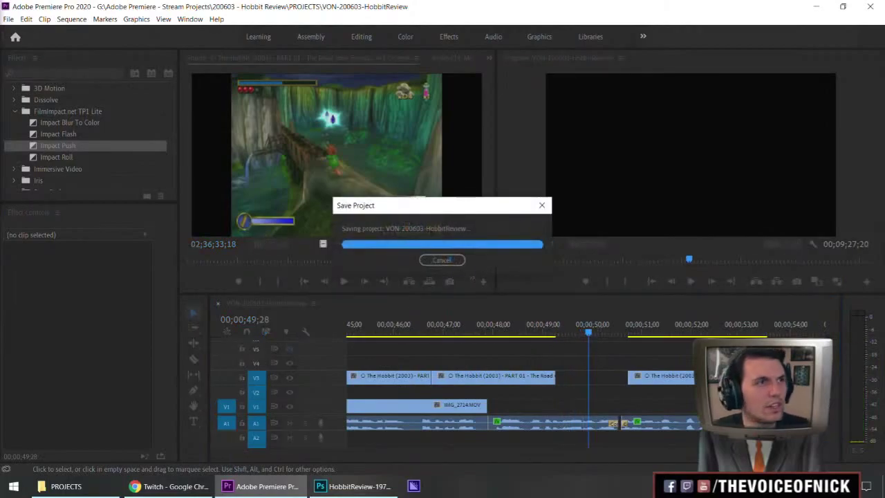
Search the PART 03 - Grocer or Burglar and PART 05 - Caverns Old recordings for the night cutscene around 01;46;56;18.
click(260, 261)
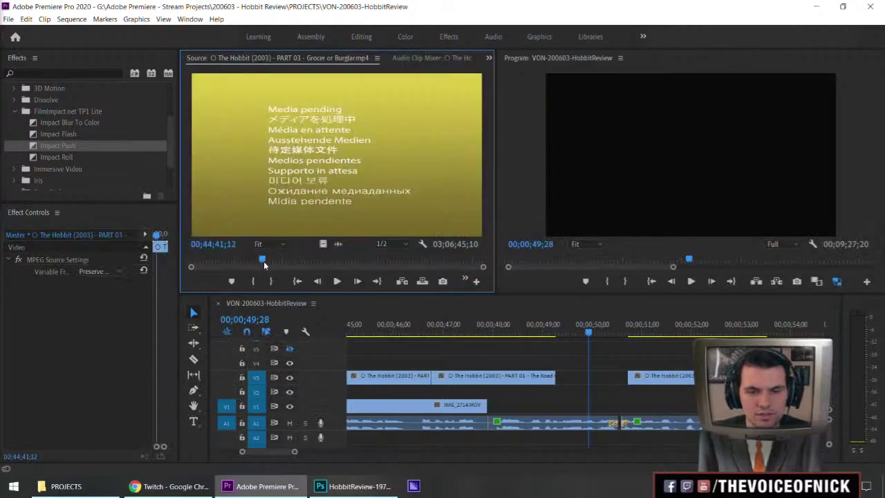
drag(273, 263, 459, 272)
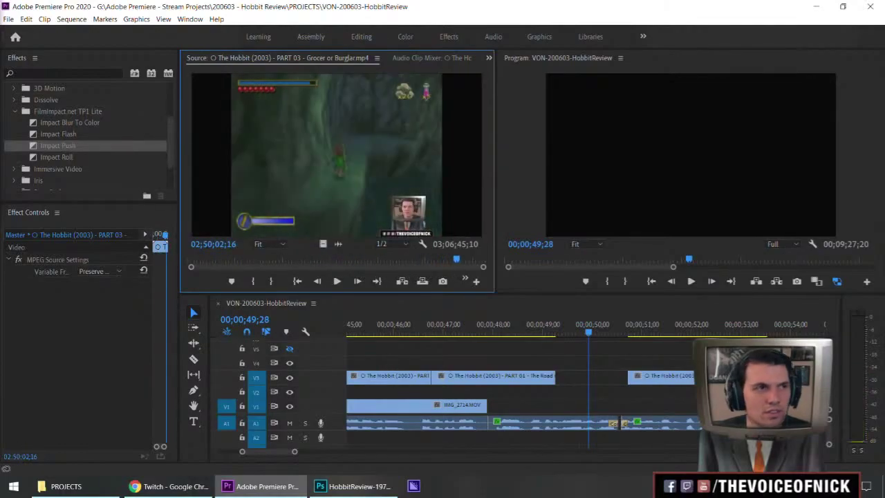
key(f)
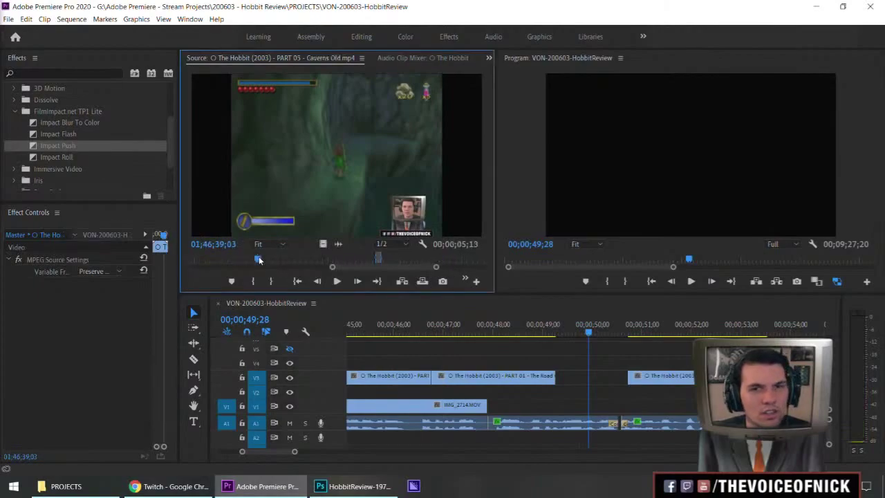
click(333, 269)
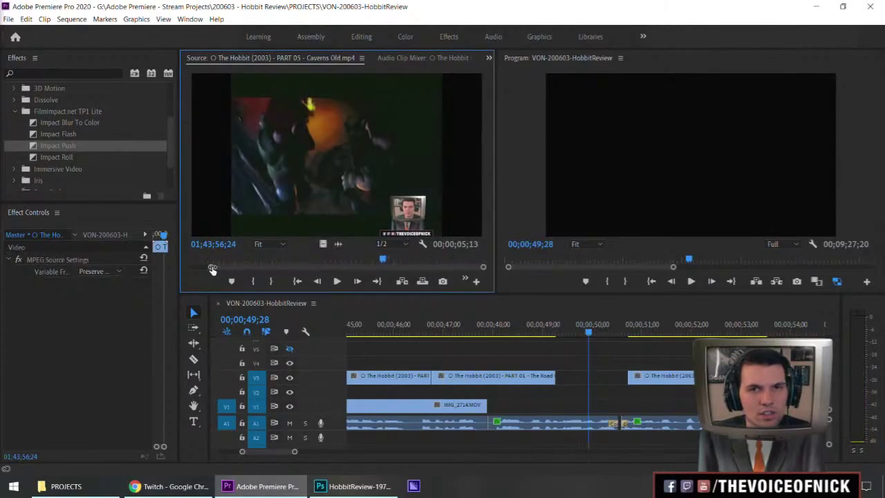
click(405, 263)
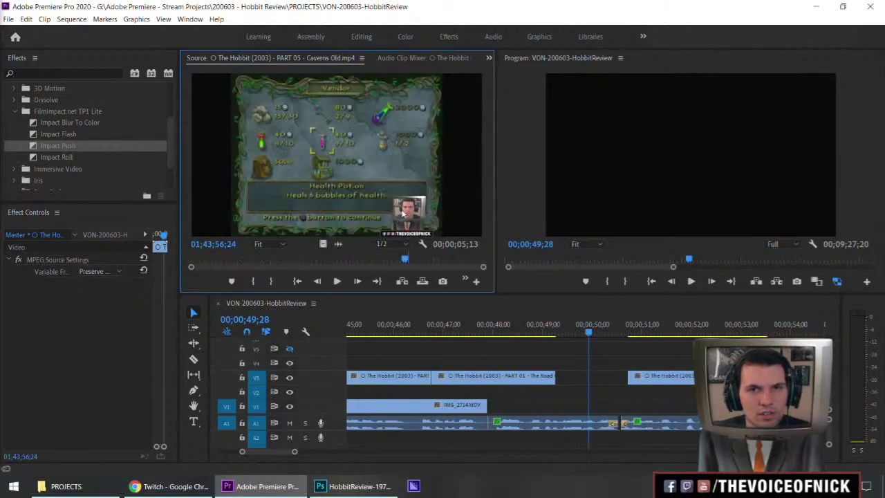
drag(405, 263, 411, 267)
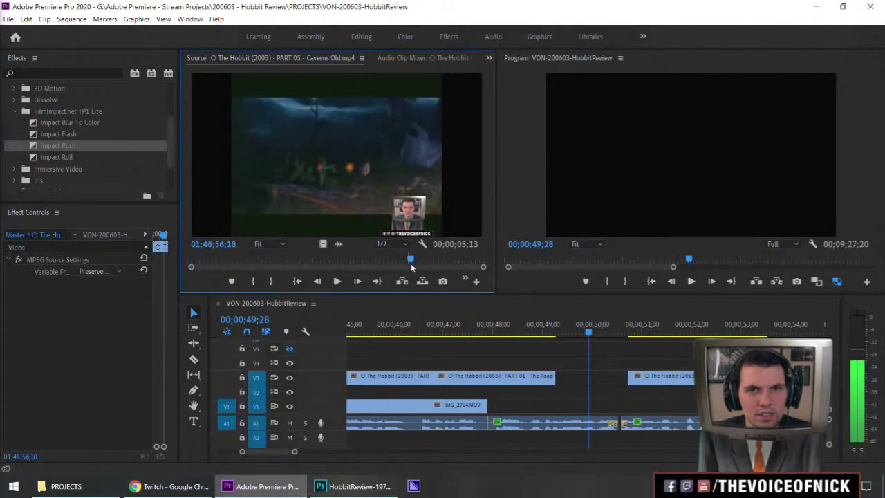
Review the PART 05 night cutscene in an enlarged source view and mark a 00;00;04;10 Great Eagles excerpt ending at 01;46;49;08.
key(grave)
key(space)
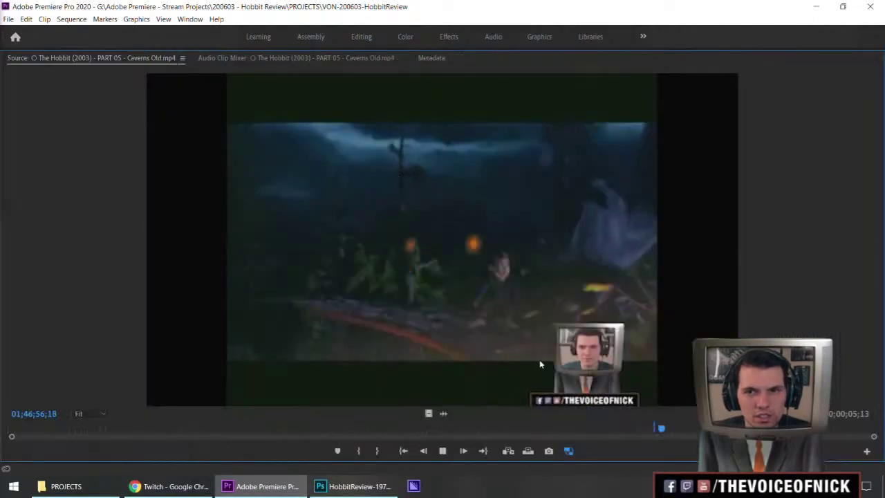
key(space)
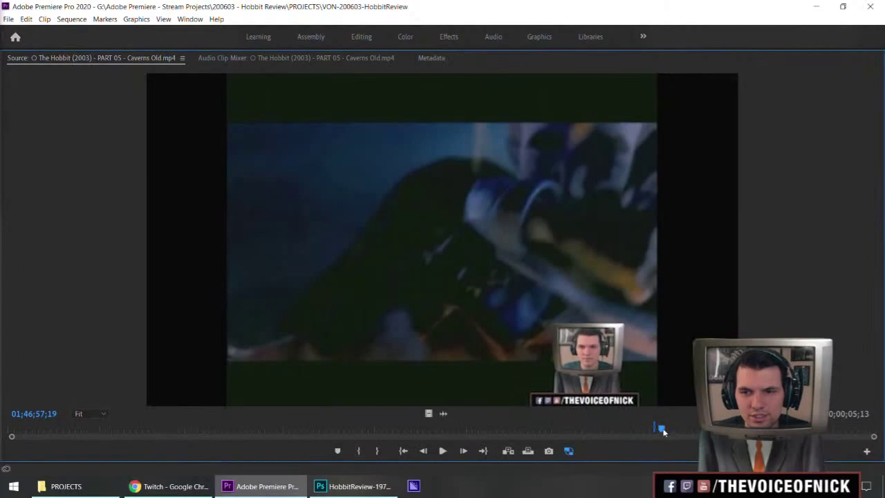
drag(662, 430, 658, 429)
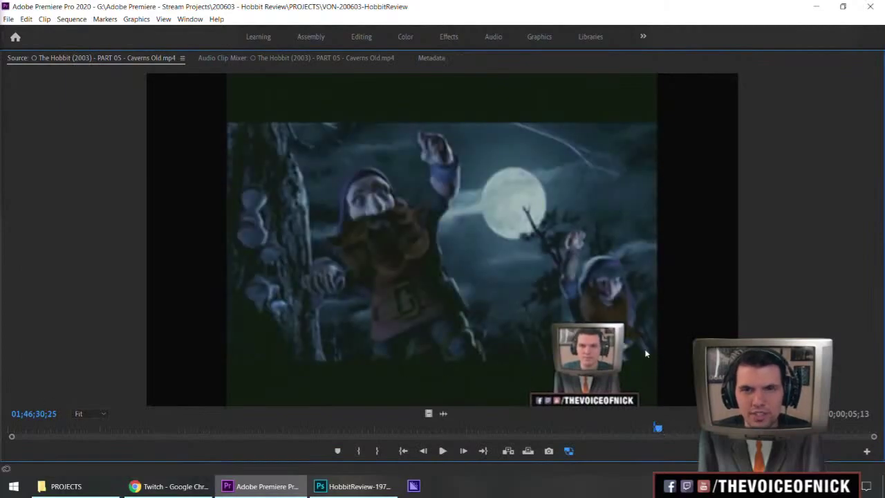
key(space)
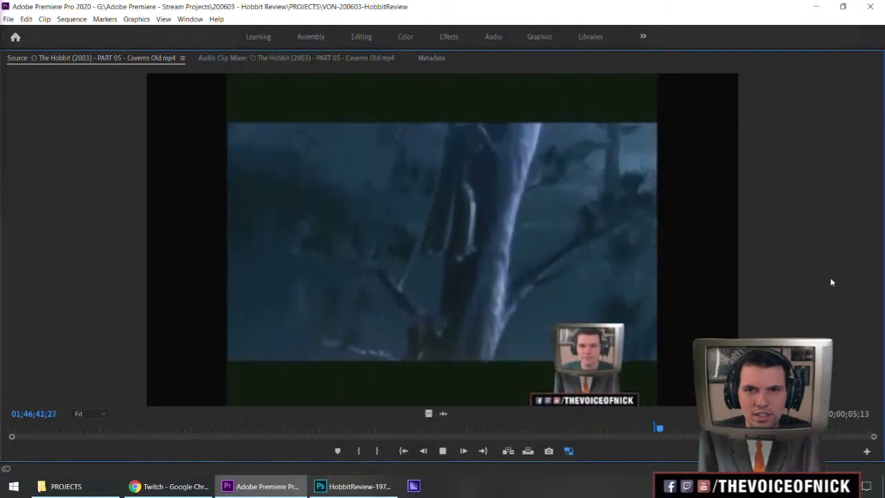
key(i)
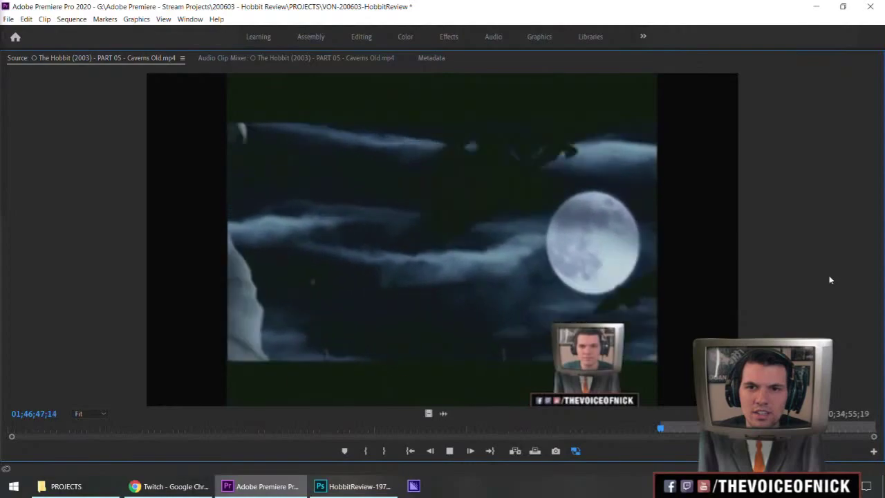
key(space)
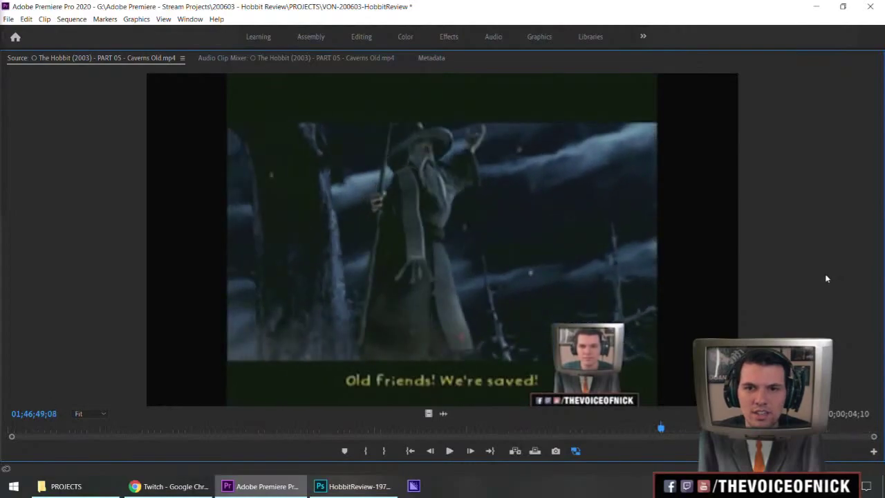
key(grave)
Place the Great Eagles excerpt's video on V4 from about 00;00;48;23 and tighten it with a cut at 00;00;50;04.
drag(323, 244, 527, 361)
click(568, 333)
key(space)
key(space)
key(ctrl+k)
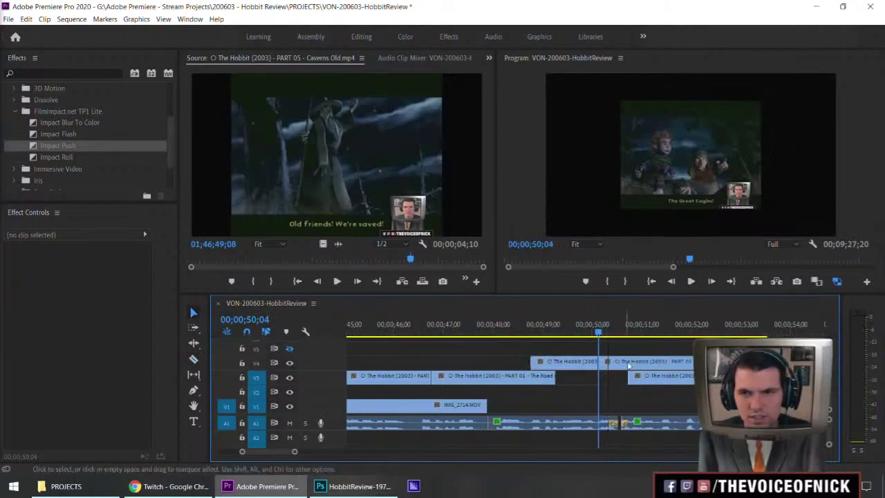
drag(628, 329, 603, 361)
click(635, 361)
Play back the new V4 cutscene clips and the preceding Bofur section to check their timing against the narration.
key(space)
click(612, 346)
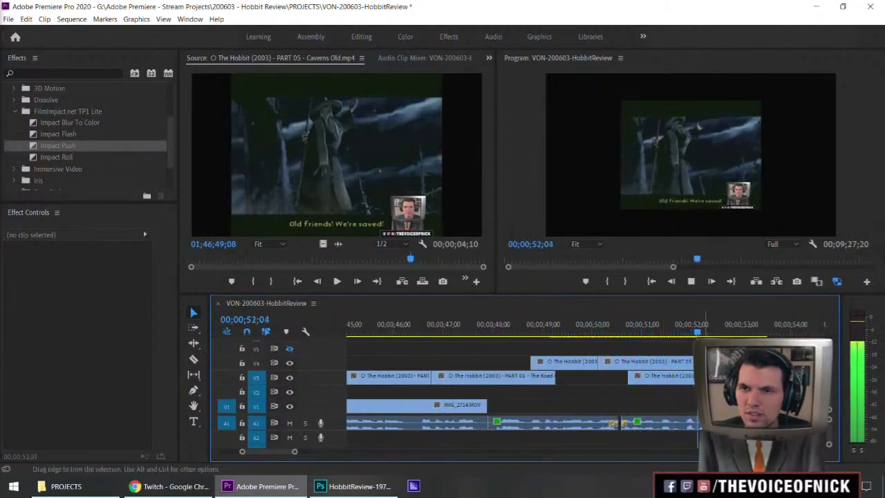
key(space)
key(j)
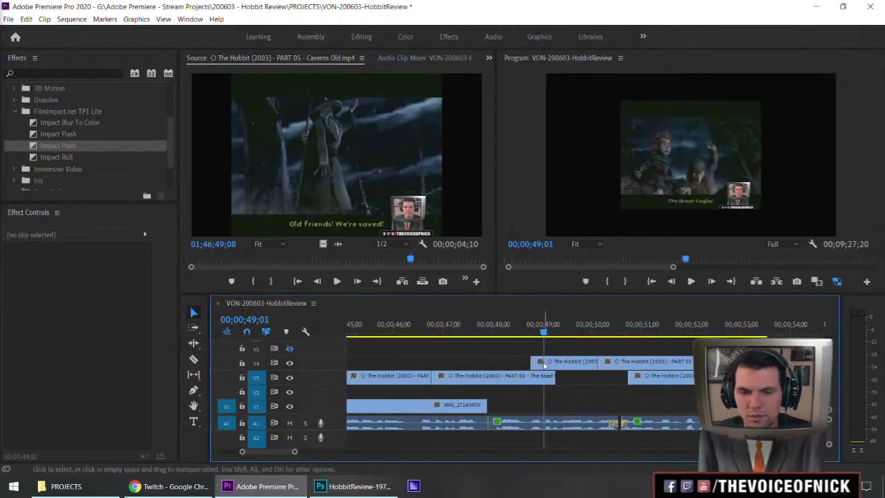
key(minus)
key(minus)
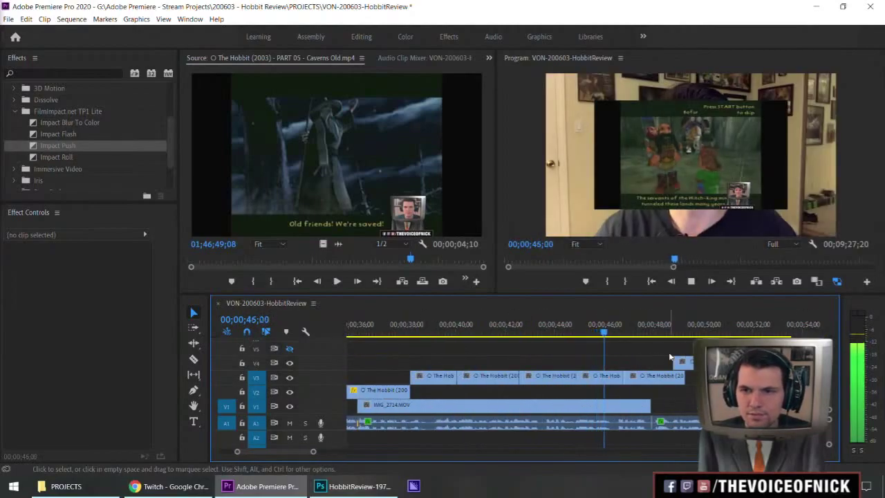
key(equal)
key(equal)
key(space)
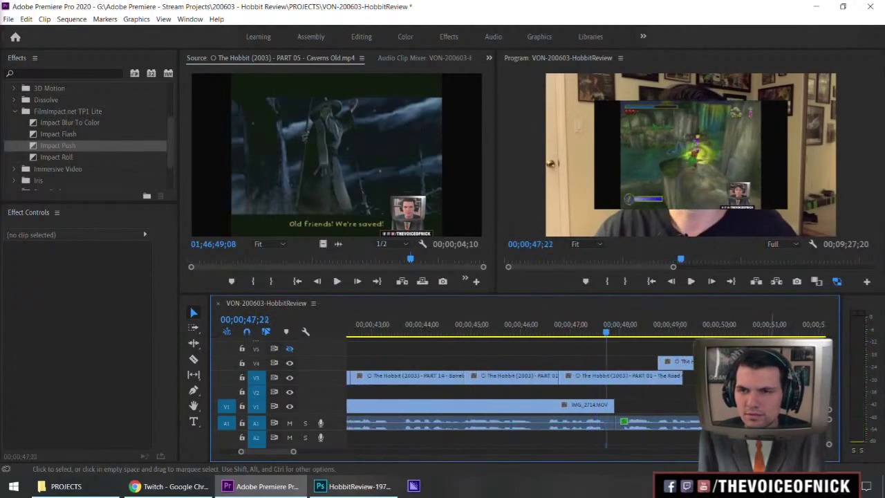
Move both eagles clips on V4 to start at 00;00;46;23, and relocate the PART 01 clip beneath them to 00;00;53;04 after the river-stones clip.
drag(654, 368, 591, 371)
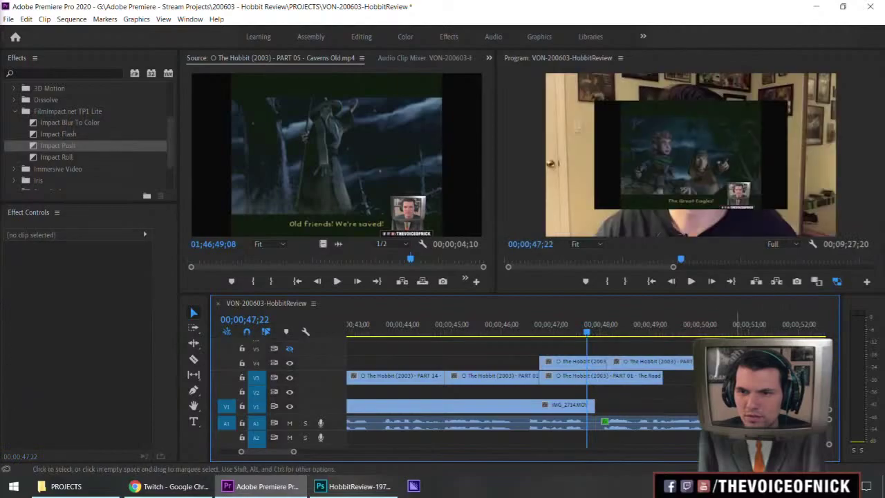
key(minus)
click(599, 380)
key(Delete)
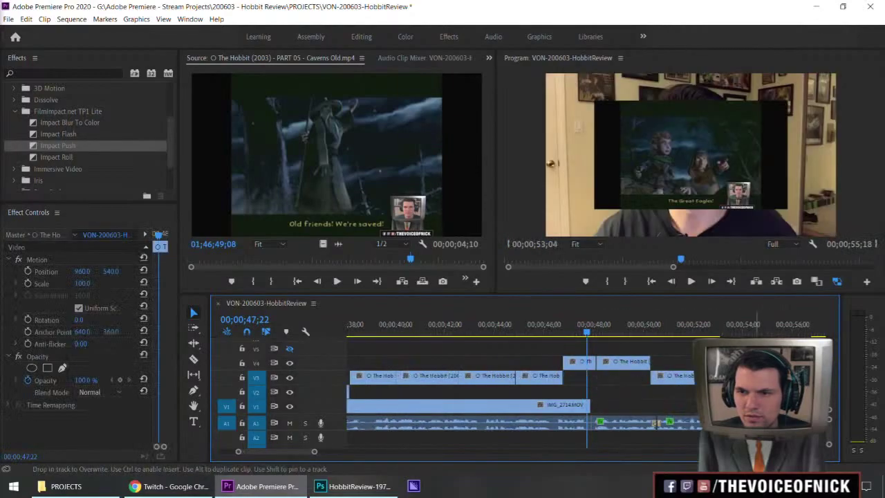
key(equal)
click(796, 333)
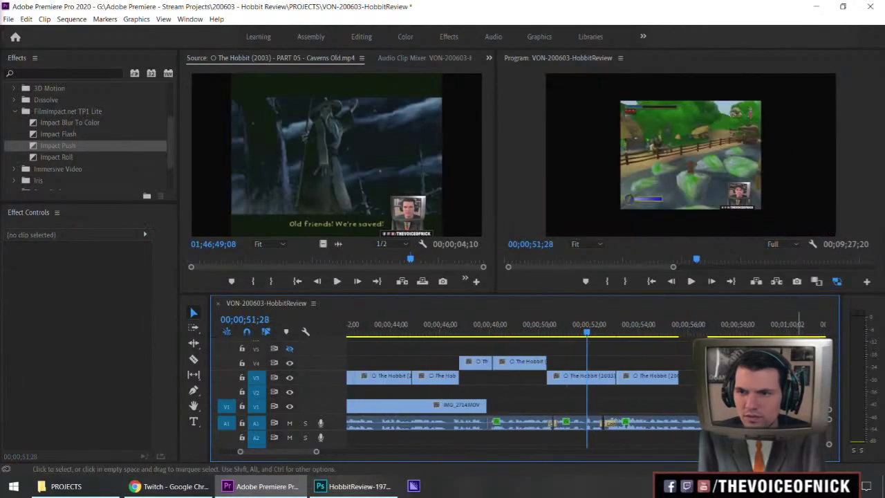
key(minus)
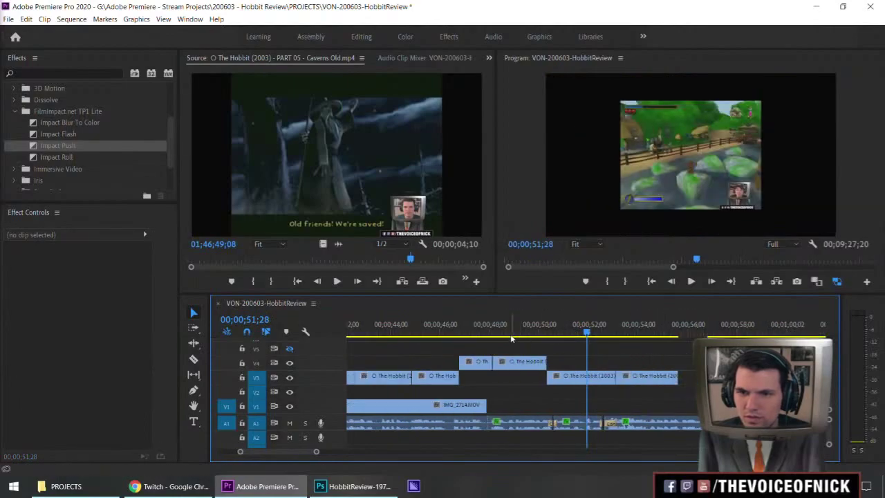
Move the two eagles cutscene clips from V4 down to V3, between the Bofur and river-stones clips.
click(448, 332)
drag(449, 344, 516, 377)
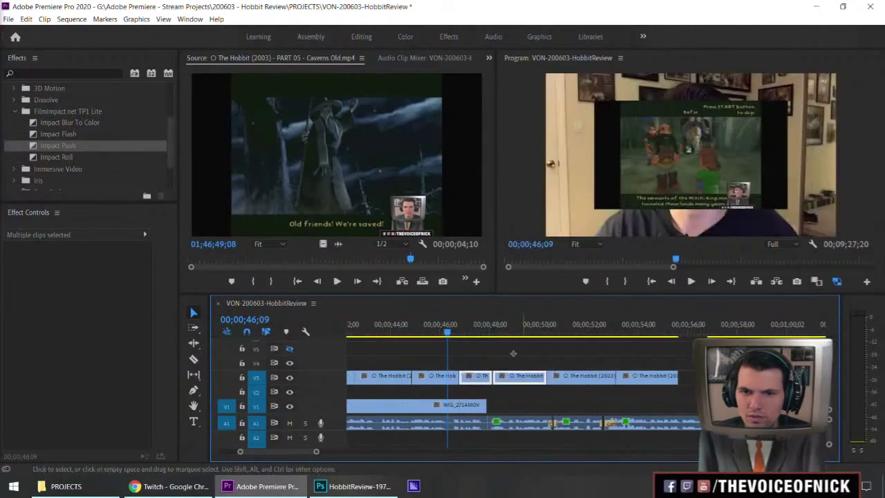
click(514, 353)
Play back the rearranged V3 gameplay clips from about 00;00;43;28 to 00;00;47;22.
click(390, 333)
key(minus)
key(space)
key(equal)
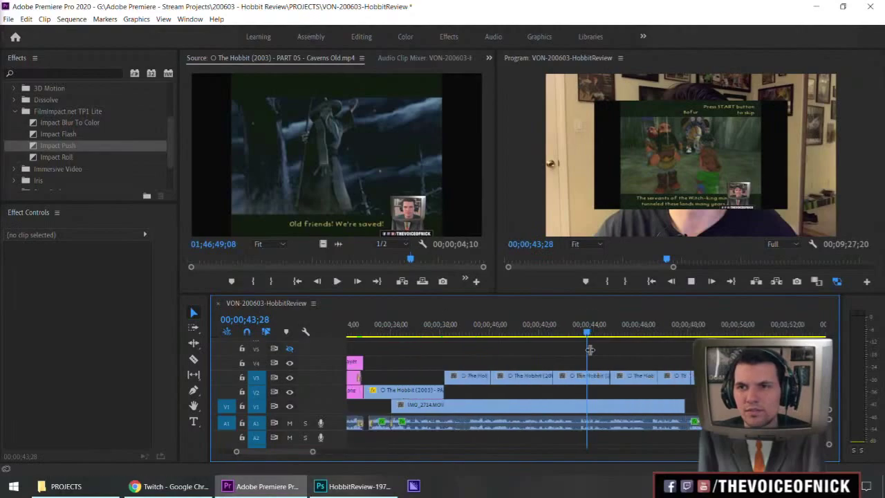
key(equal)
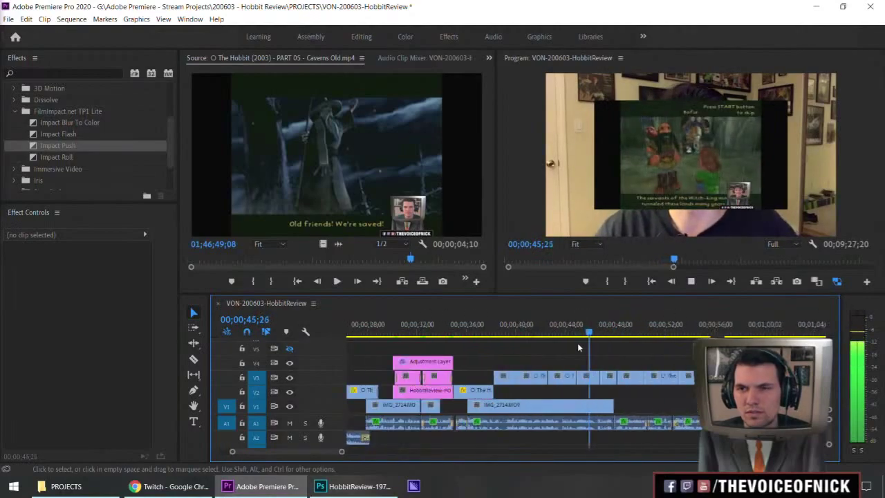
key(minus)
key(space)
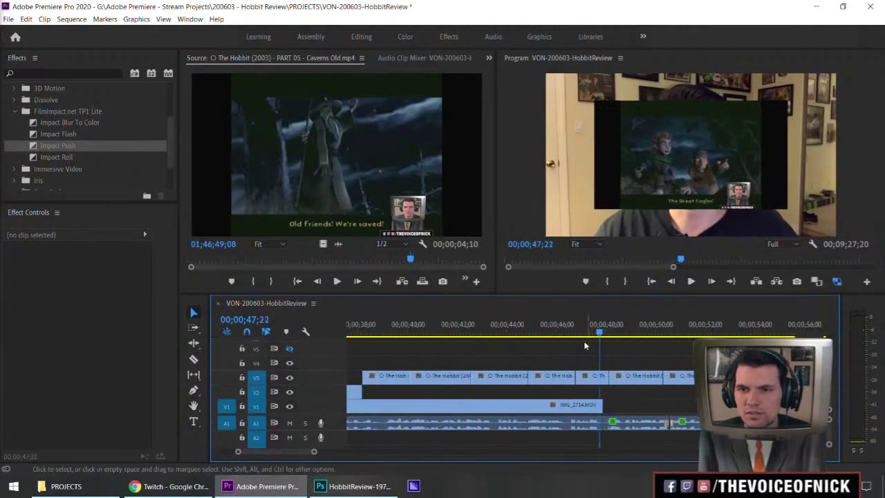
Play back the Bofur clip on V3 from about 00;00;44;23 to 00;00;46;08 to find a tighter cut point.
click(526, 333)
key(space)
key(minus)
key(equal)
key(equal)
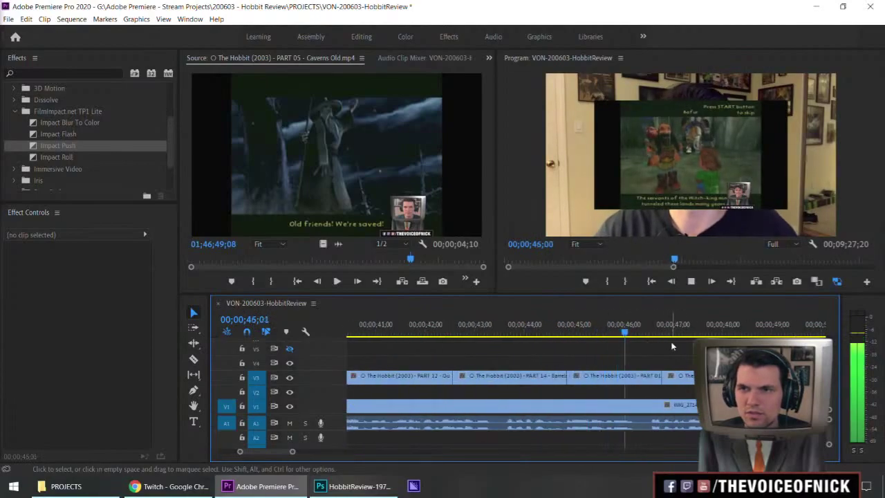
key(space)
key(minus)
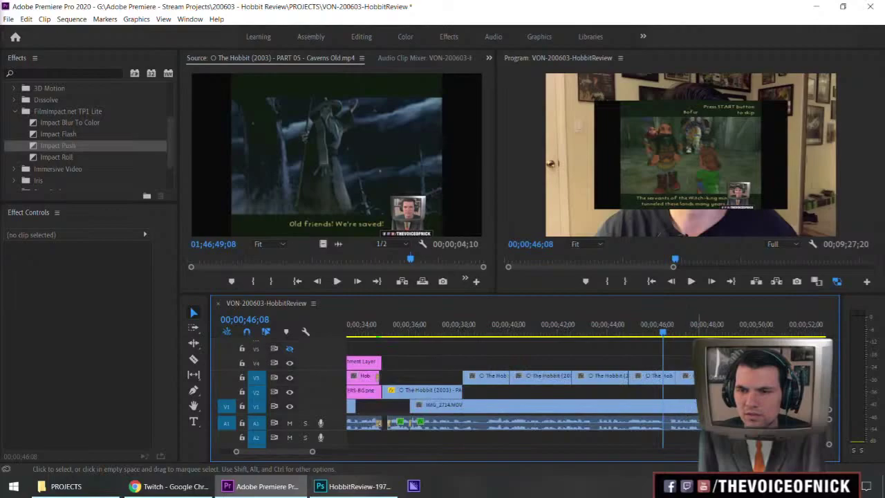
Move the eagles clips and the later clips on V3 earlier to start at 00;00;46;08, overwriting the end of the Bofur clip.
key(minus)
key(equal)
key(minus)
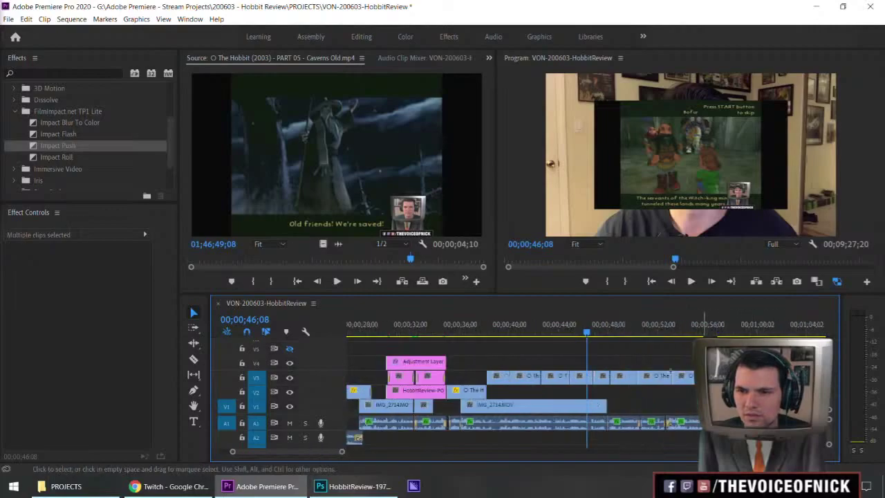
drag(697, 357, 606, 389)
key(equal)
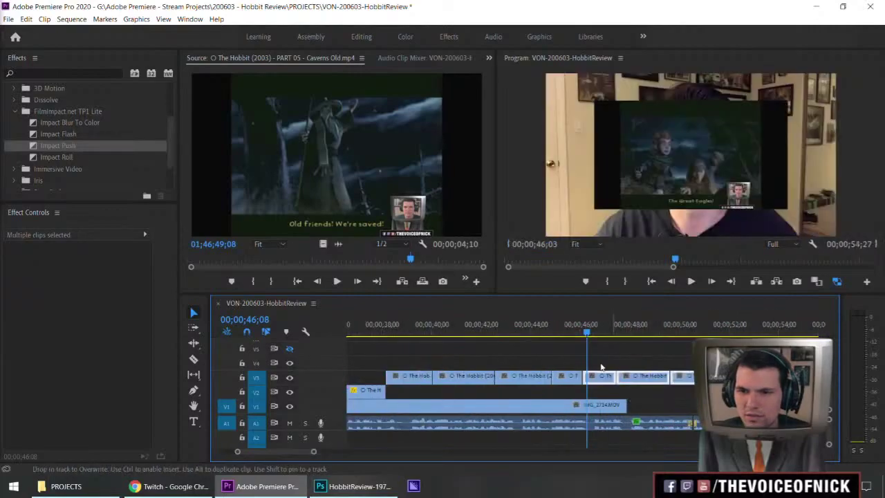
click(628, 370)
drag(626, 356, 760, 378)
drag(615, 379, 603, 380)
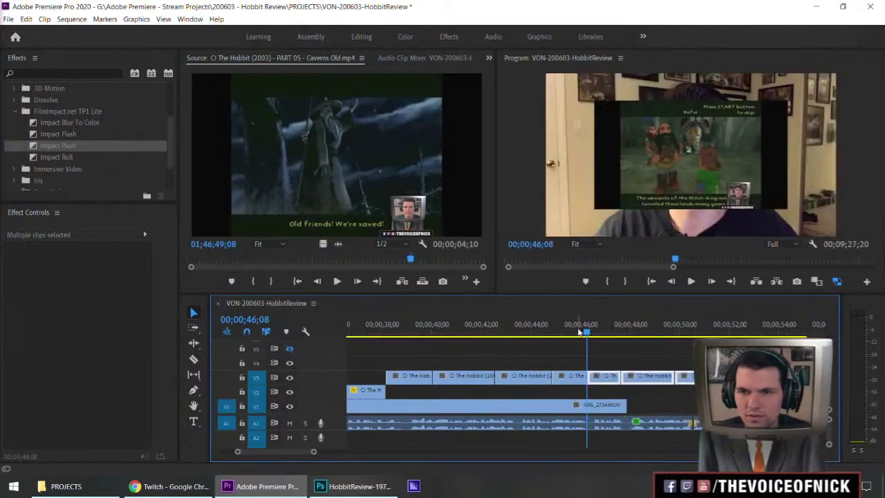
Play back the tightened V3 gameplay section from about 00;00;43;08 to 00;00;55;24.
click(513, 331)
drag(630, 350, 557, 355)
key(space)
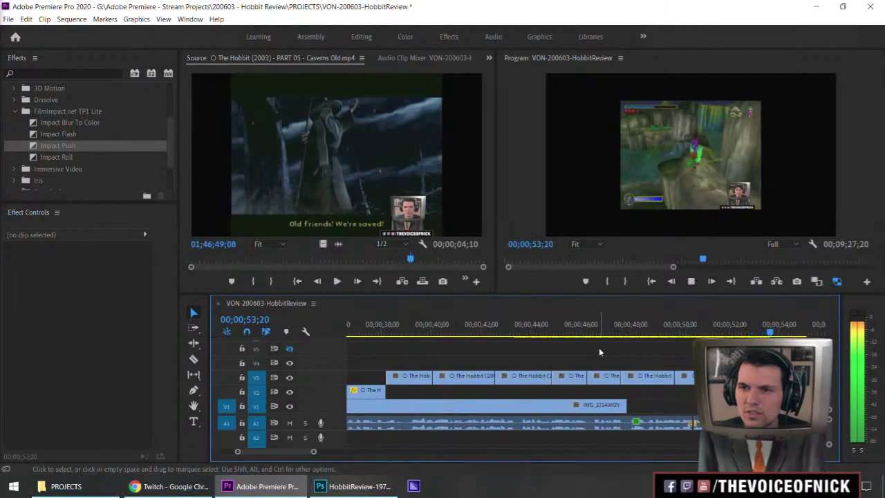
key(space)
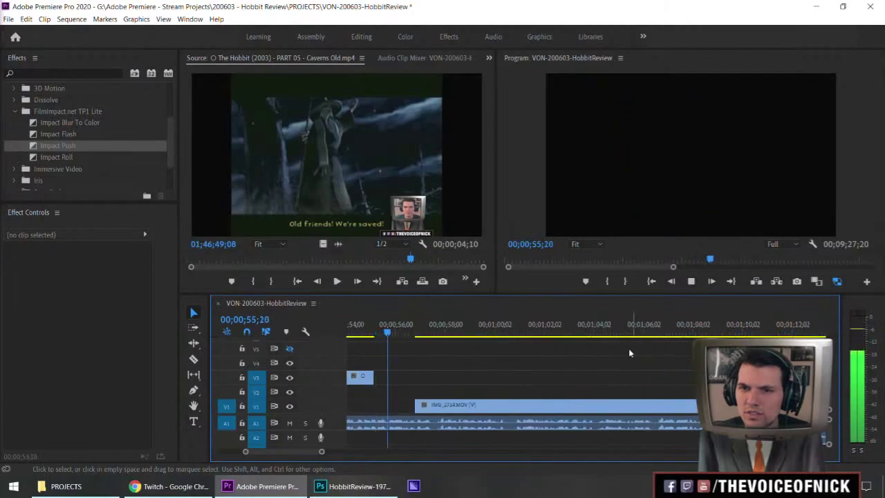
key(minus)
key(equal)
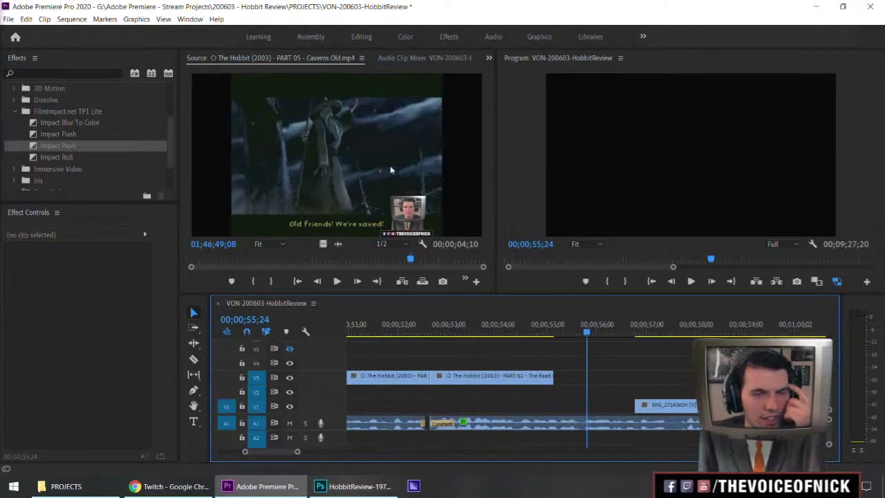
Mark a 00;00;02;02 excerpt of the forest gameplay with the staff around 02;08;46 in the PART 05 source.
click(452, 259)
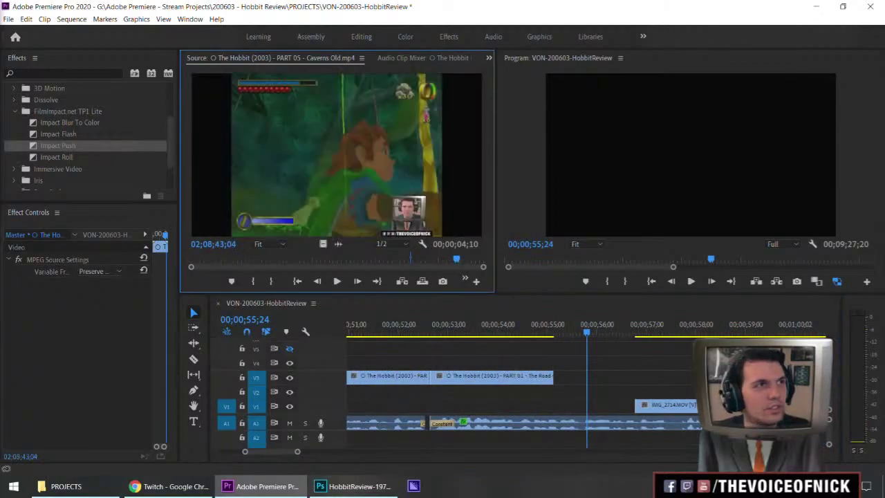
key(shift+2)
key(shift+2)
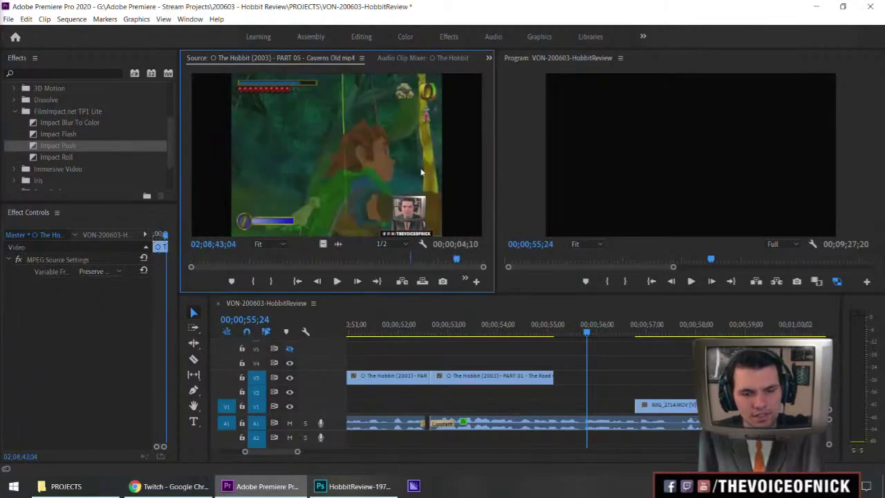
key(space)
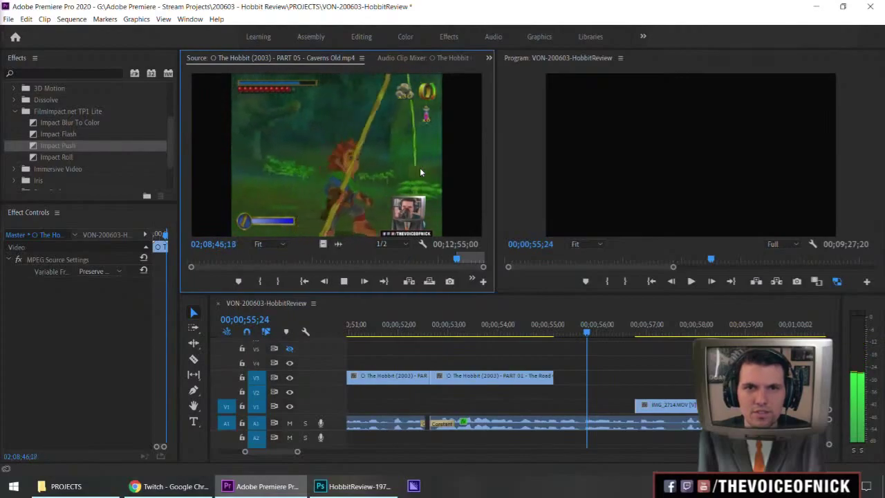
key(i)
key(o)
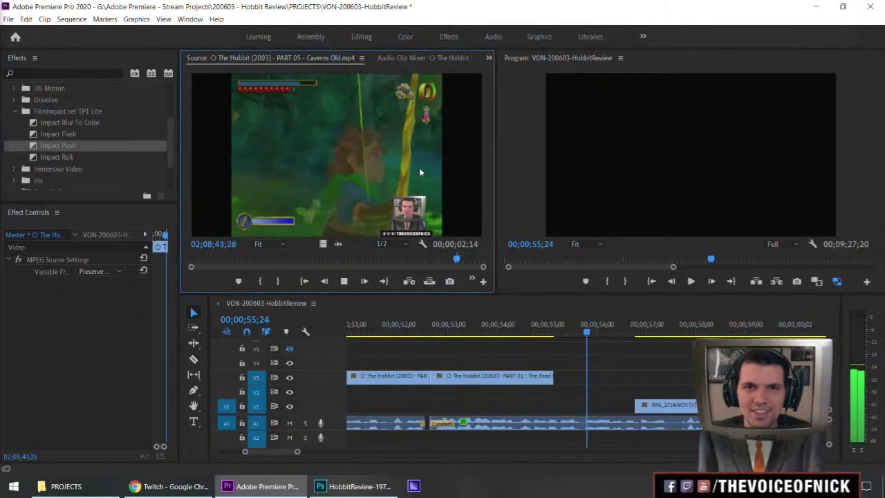
key(k)
key(l)
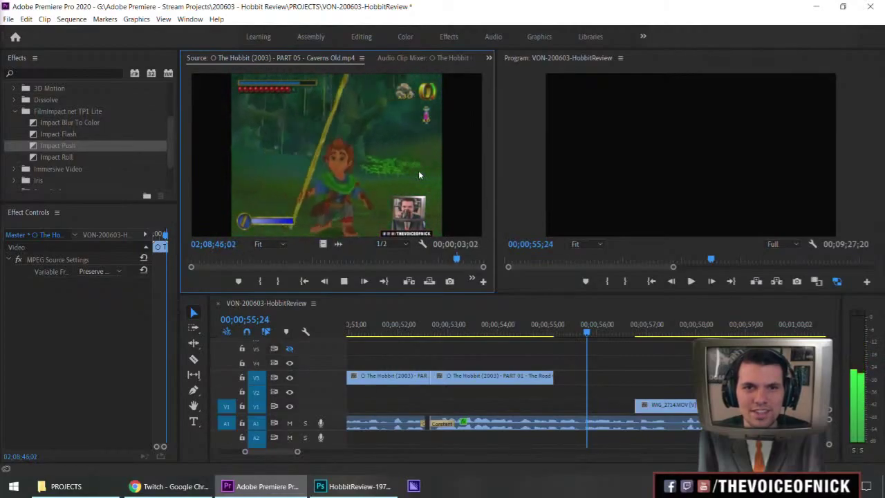
key(k)
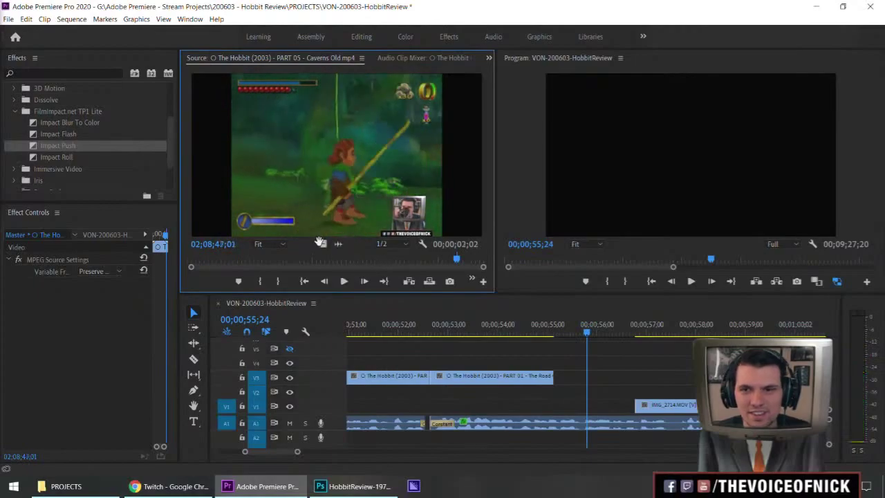
Place the PART 05 excerpt on V3 at about 00;00;58;02 above the IMG_2714 clip and play it against the narration.
drag(690, 392, 651, 377)
key(space)
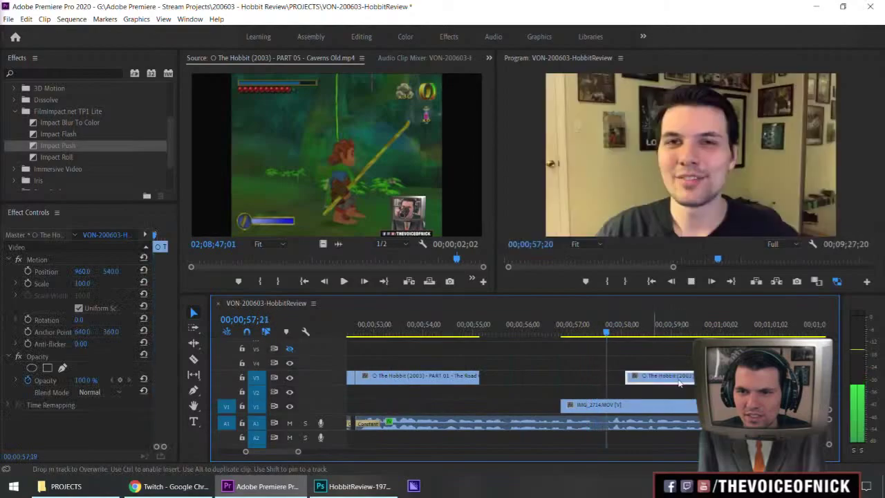
key(minus)
click(666, 367)
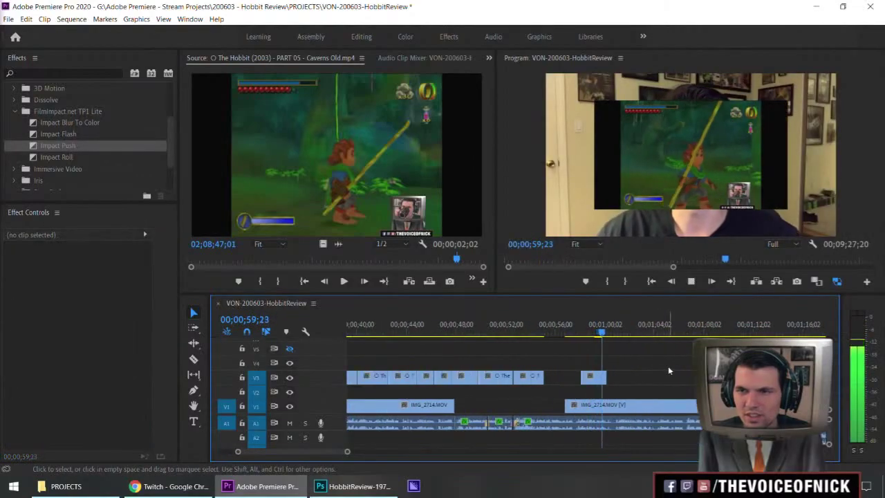
key(space)
drag(605, 332, 591, 350)
key(space)
key(space)
key(space)
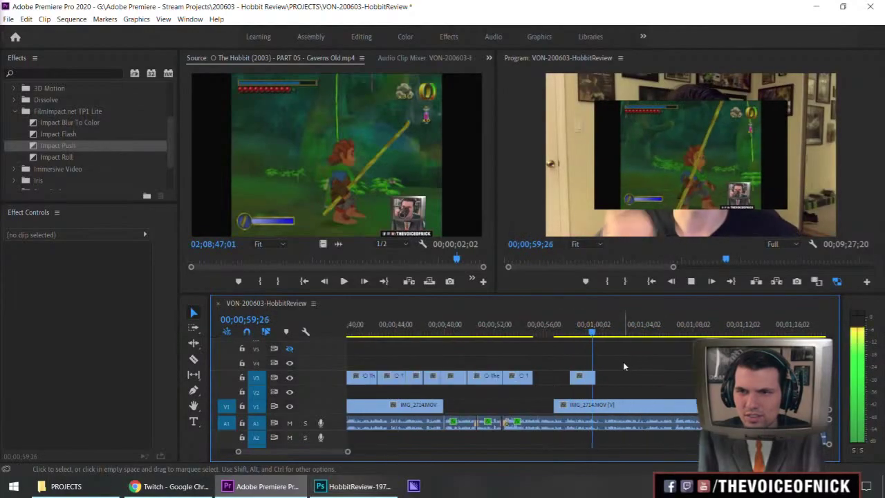
Try the PART 05 excerpt on V3 at about 00;01;01;03 and play it against the narration.
drag(582, 377, 619, 377)
click(650, 355)
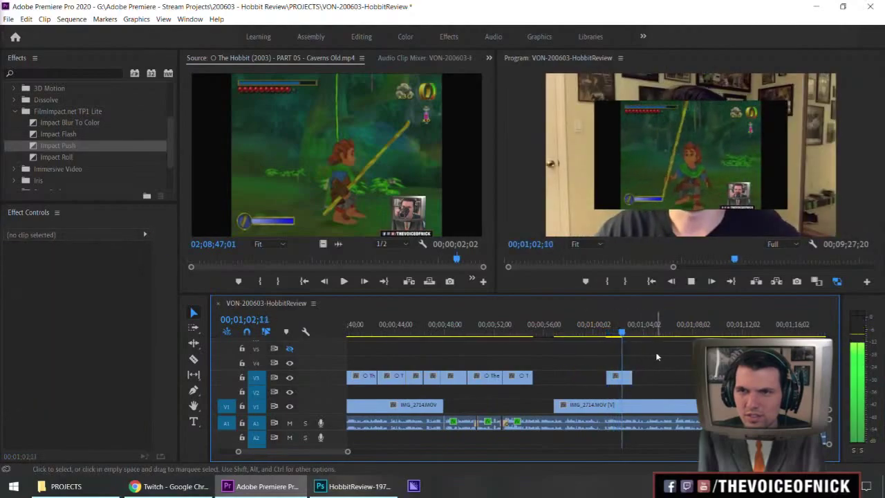
key(space)
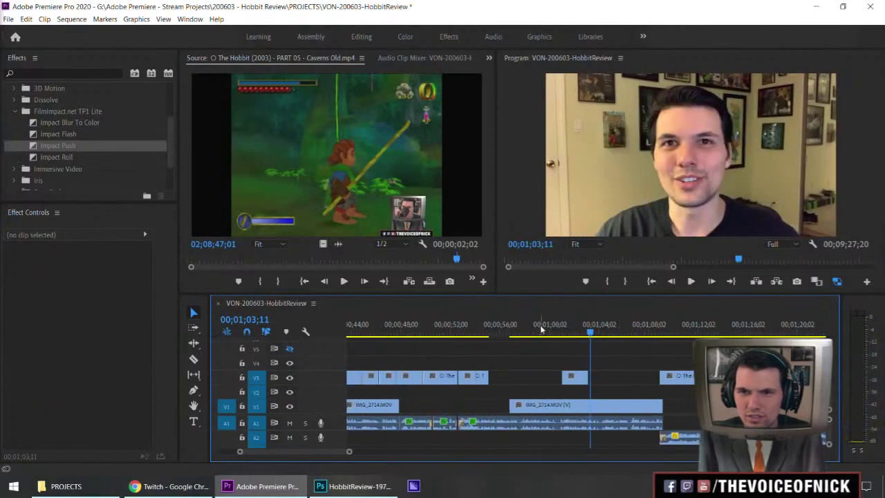
Move the PART 05 excerpt on V3 to start at 00;00;59;07 and play back its new timing.
click(541, 330)
key(equal)
key(equal)
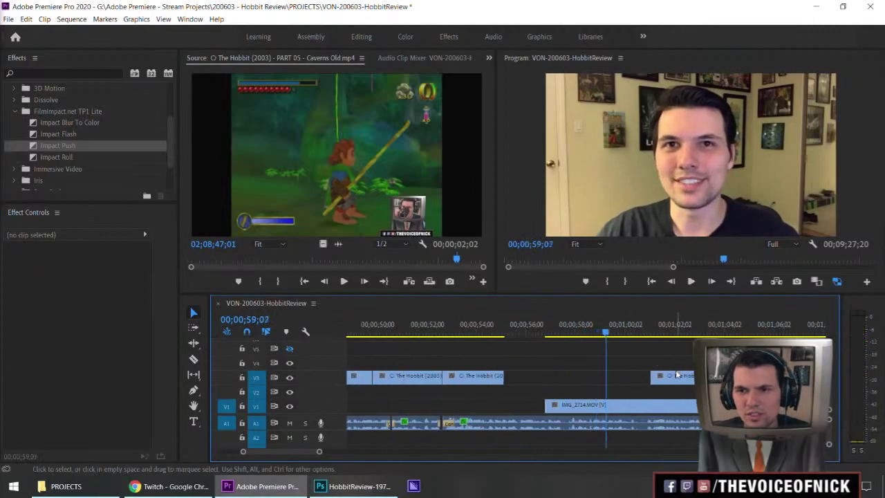
drag(678, 374, 633, 374)
click(668, 359)
key(space)
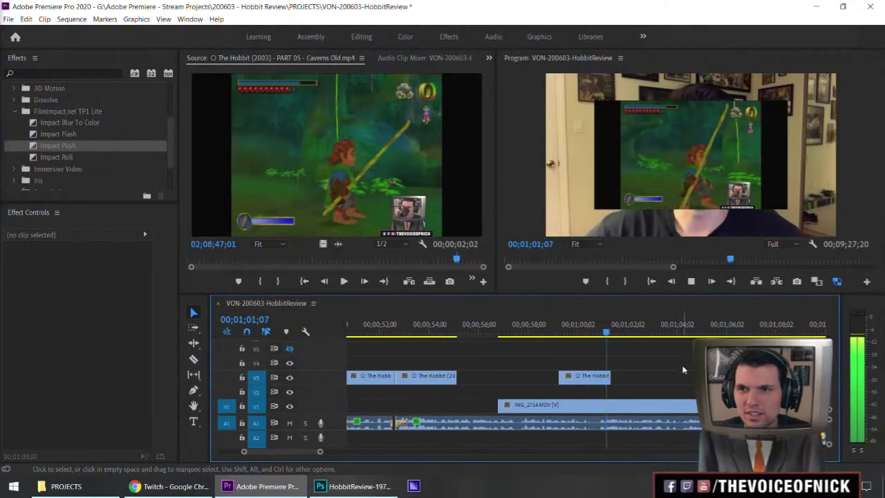
key(space)
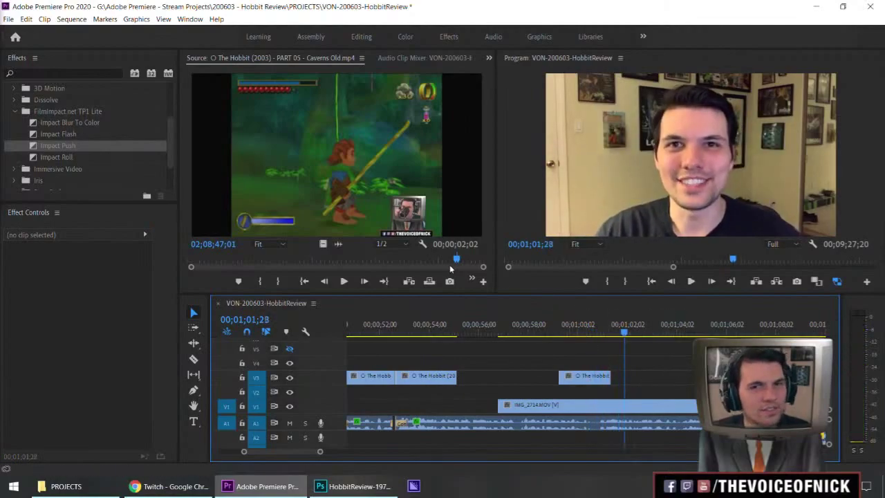
Play through the vine-climbing gameplay in the PART 05 source up to 02;11;56;11, and save the project.
click(455, 212)
key(space)
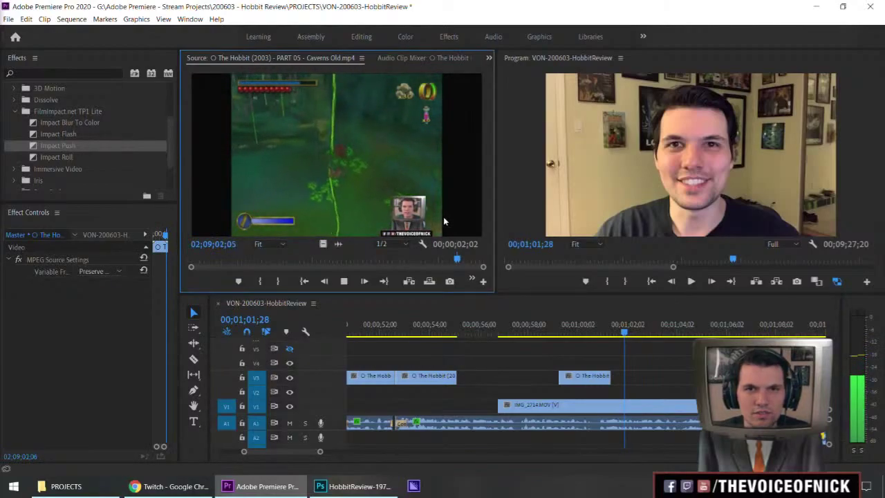
key(space)
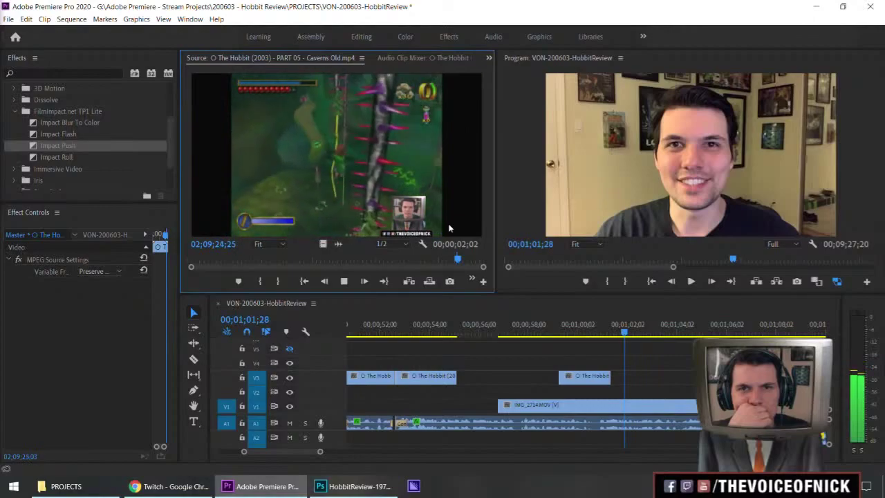
key(space)
key(l)
key(l)
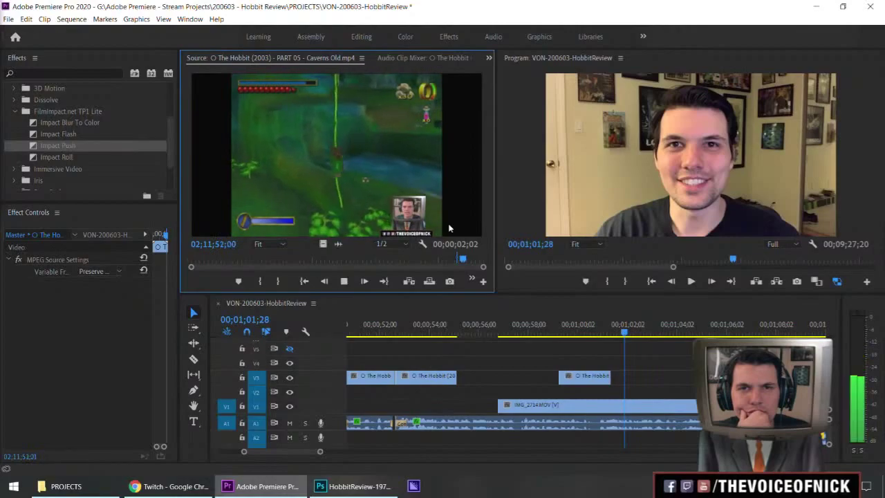
key(space)
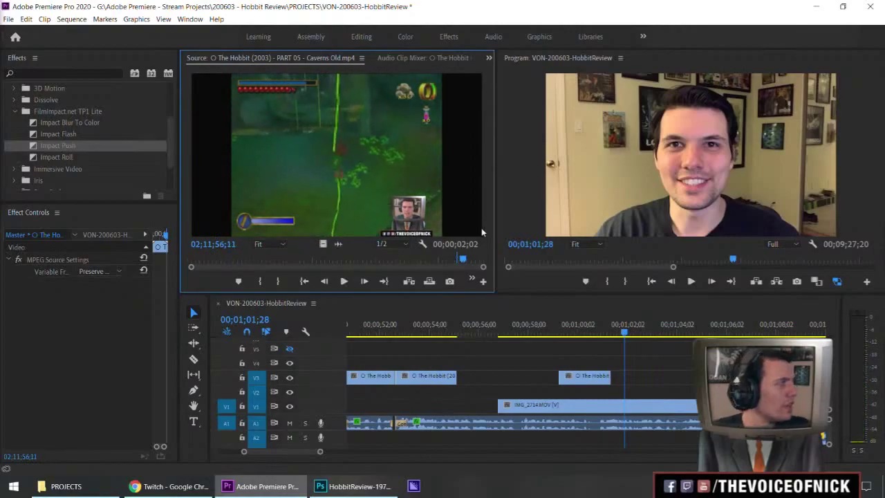
key(ctrl+s)
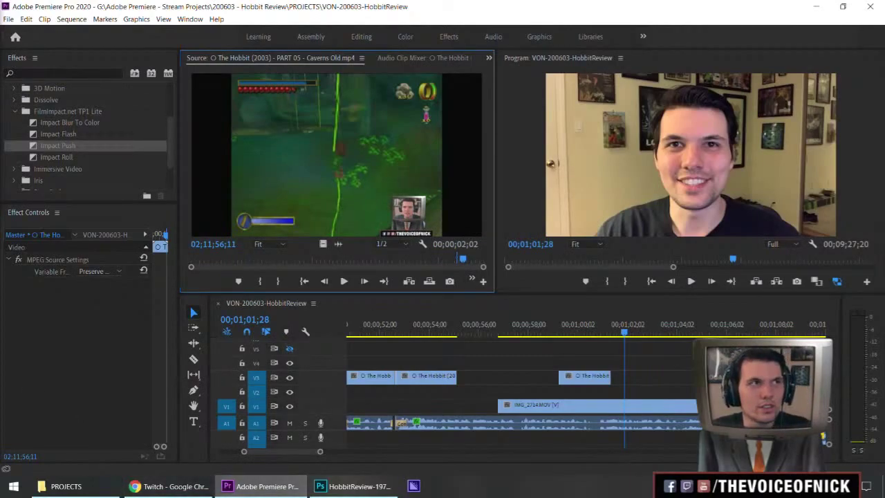
Load the PART 08 recording as the source clip and skim through its Hobbiton gameplay to about 00;36;13;15.
click(249, 259)
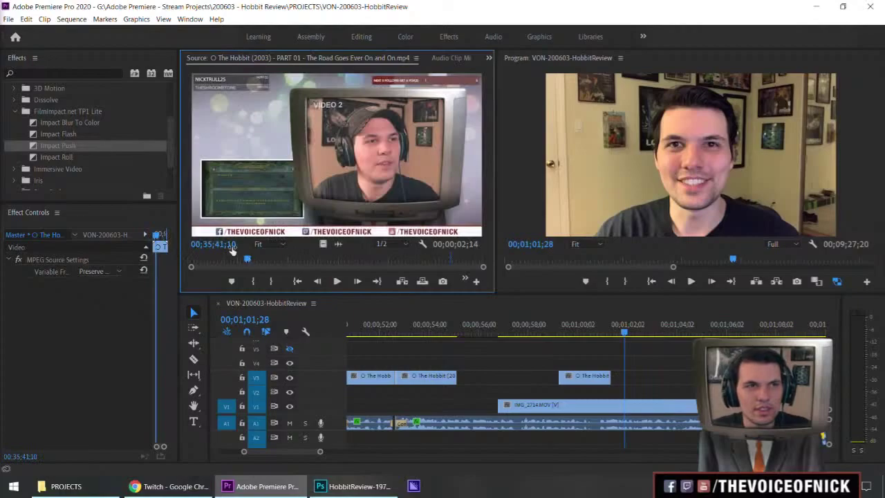
click(209, 267)
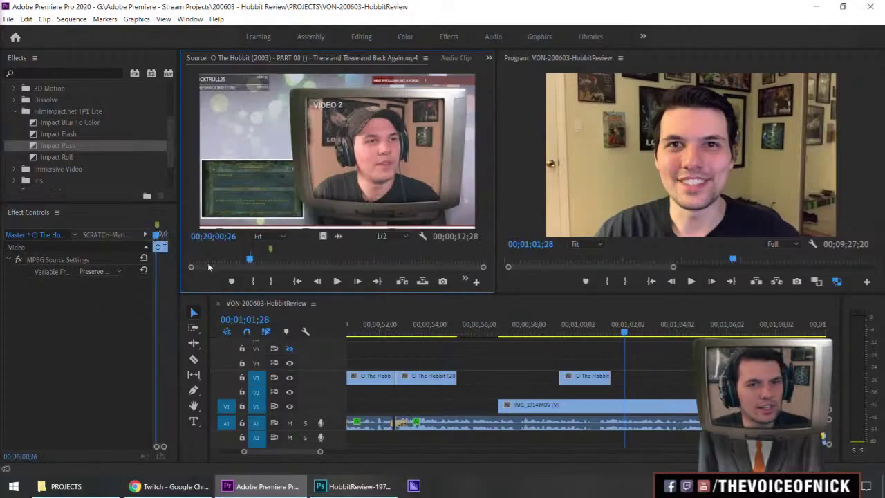
key(grave)
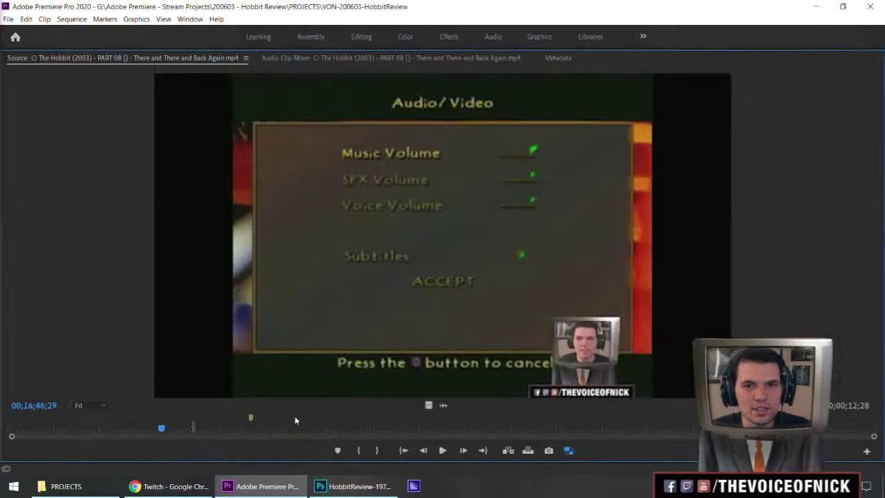
drag(191, 426, 307, 432)
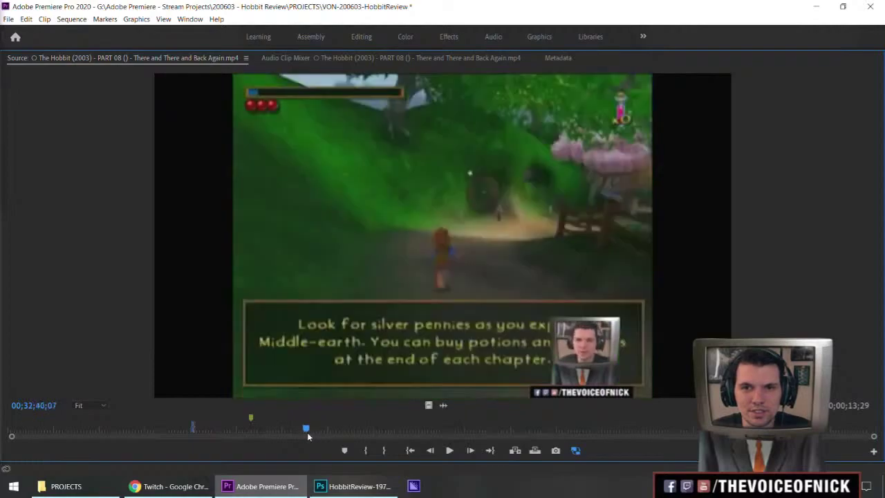
key(space)
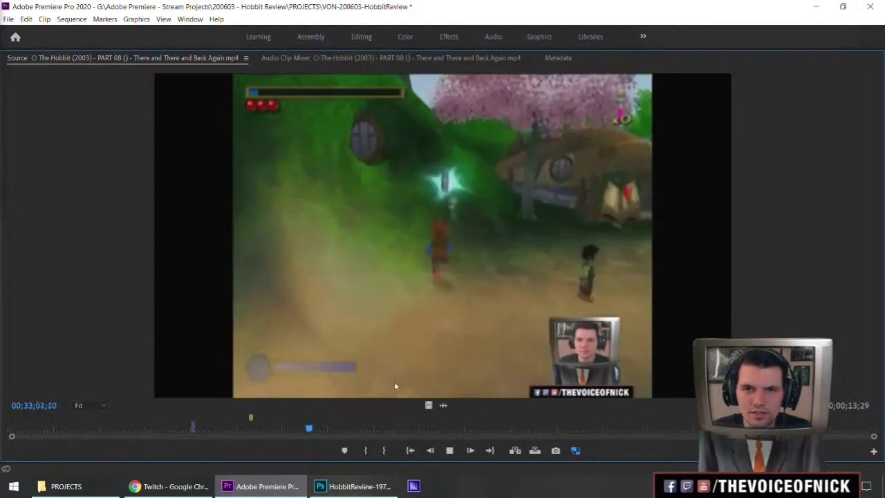
drag(311, 431, 335, 431)
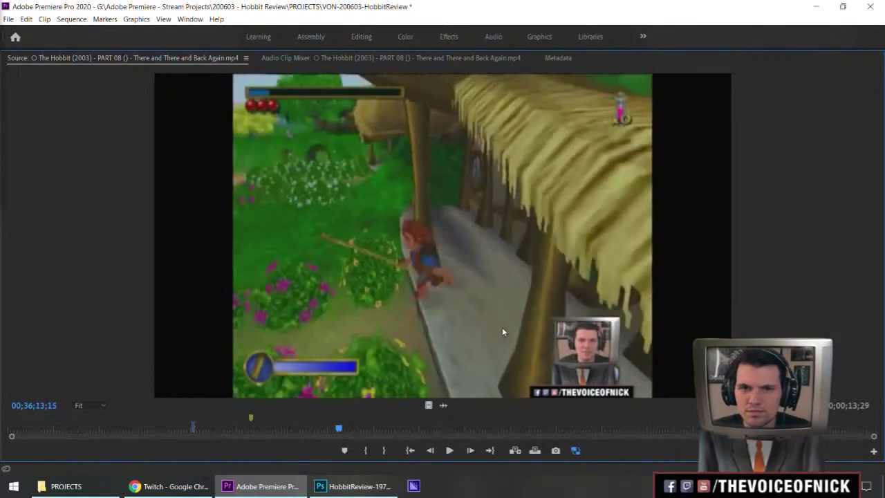
Mark a short PART 08 excerpt of Bilbo running past the flower bushes, ending at 00;36;16;04.
key(j)
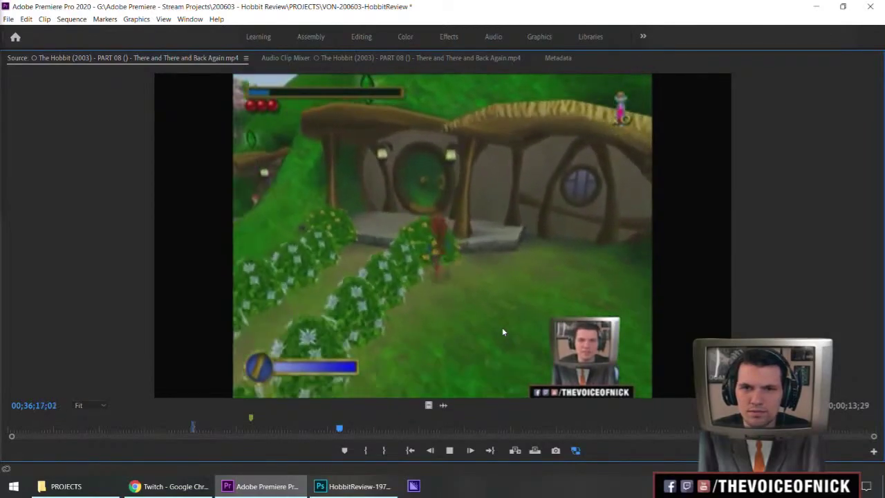
key(l)
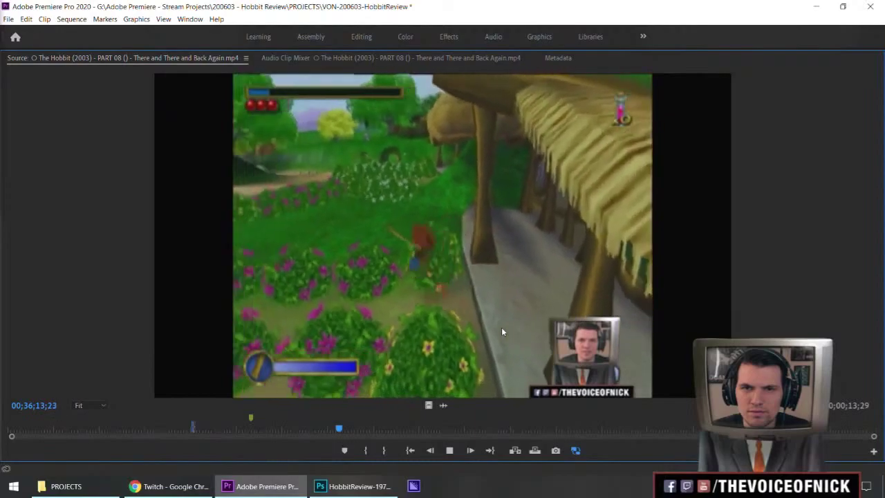
key(i)
key(i)
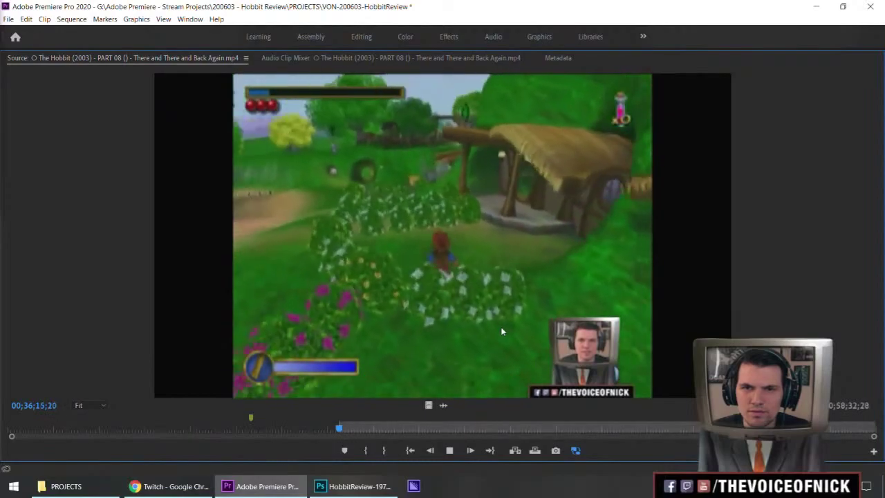
key(j)
key(k)
key(l)
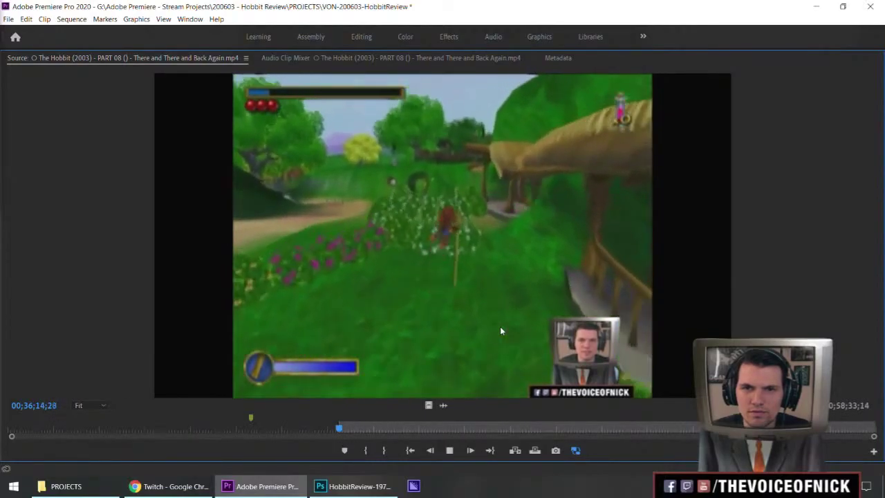
key(o)
key(k)
key(grave)
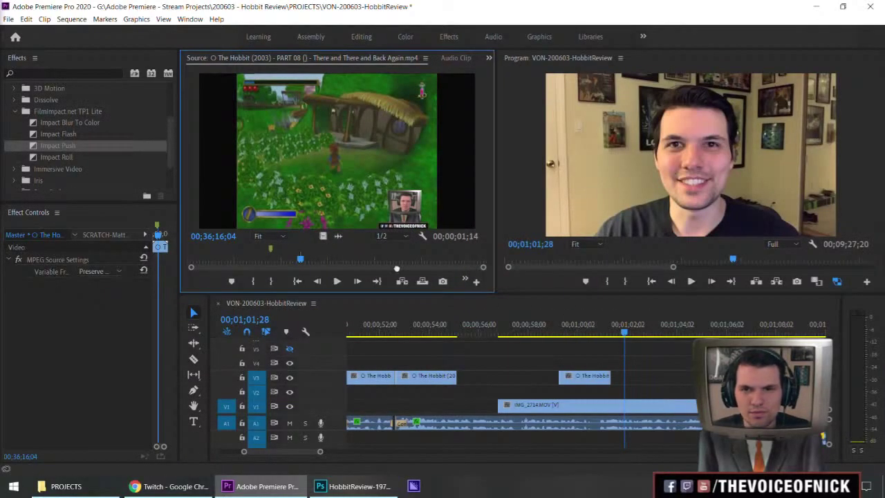
Place the short PART 08 excerpt on V3 directly after the PART 05 excerpt and play it against the narration.
drag(397, 268, 629, 377)
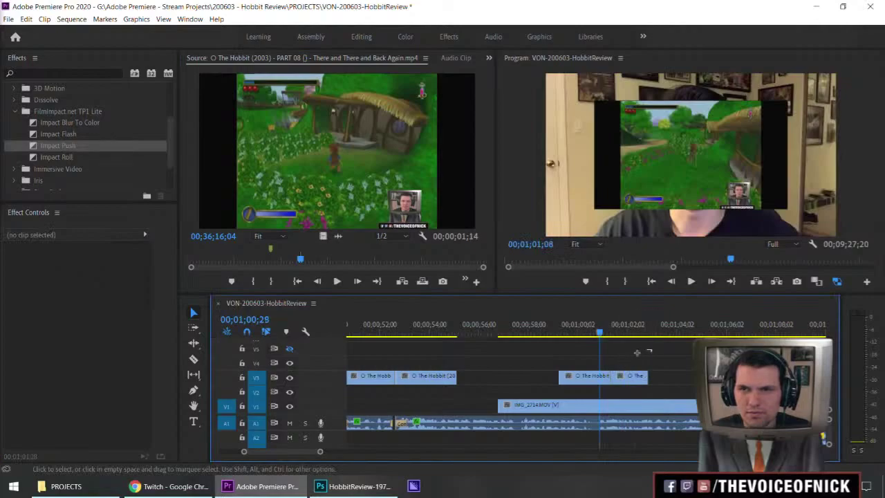
key(space)
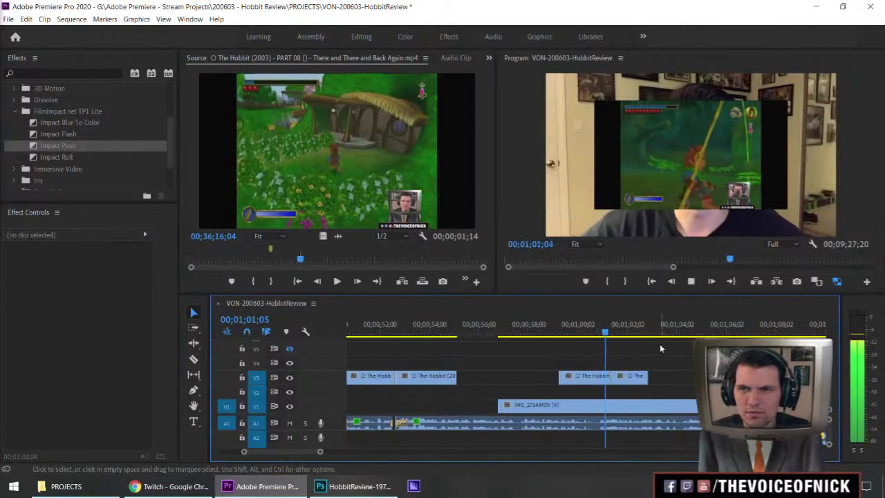
key(space)
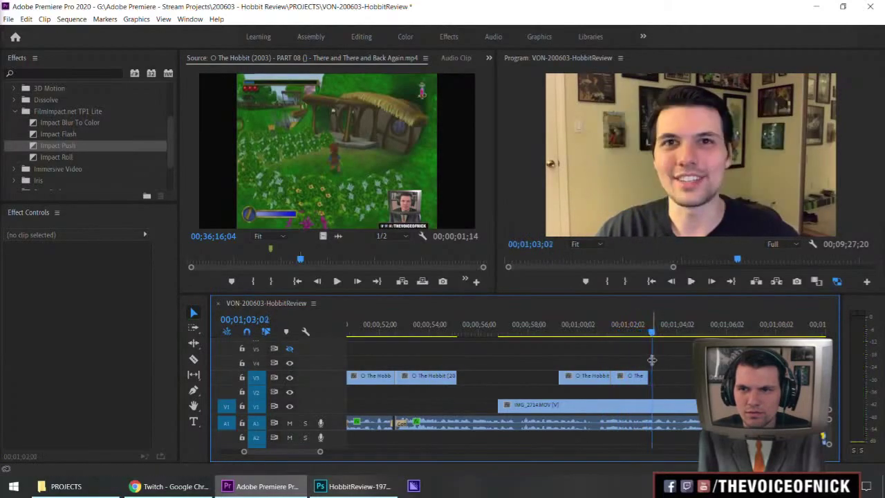
Mark a six-second PART 08 excerpt of Bilbo running along the rooftop, ending at 00;36;40;24.
click(358, 161)
key(space)
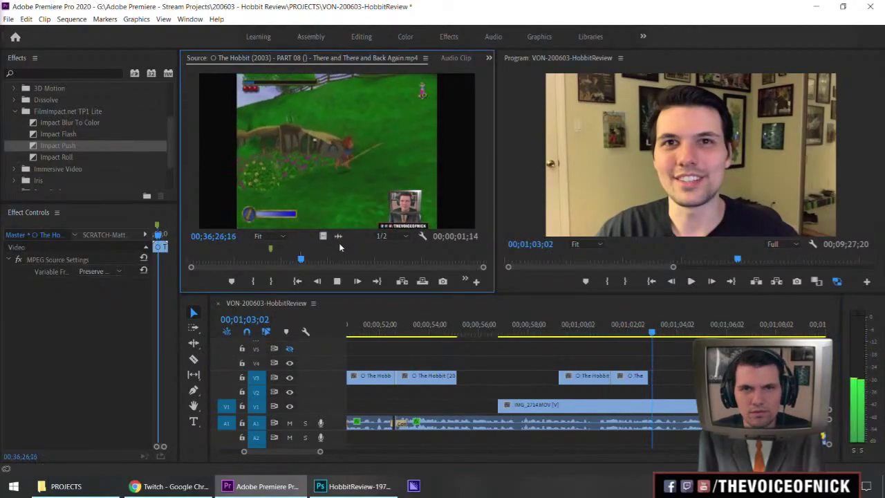
key(i)
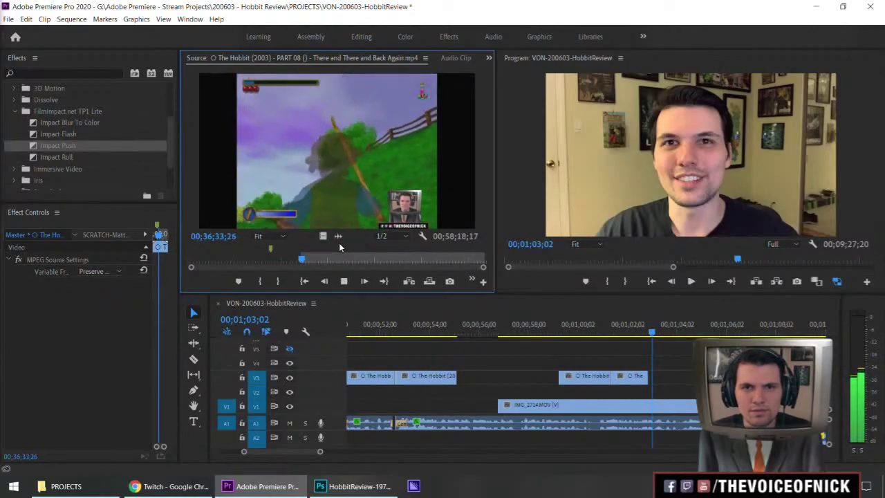
key(i)
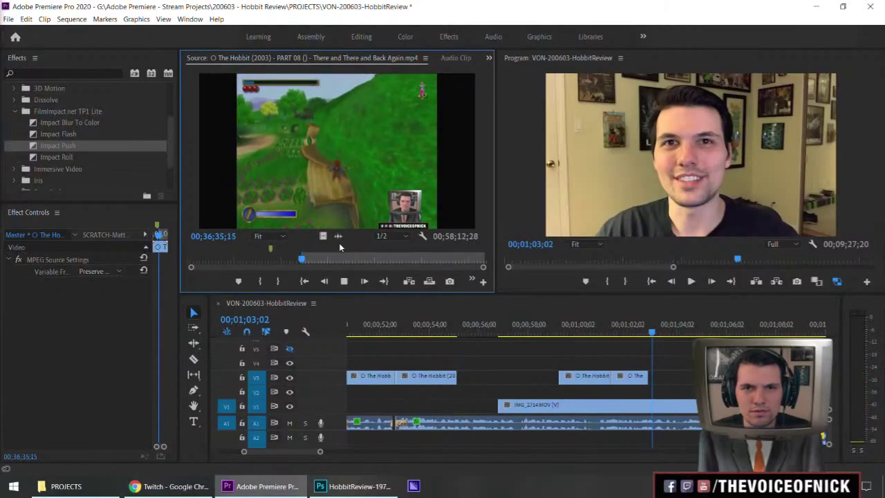
key(j)
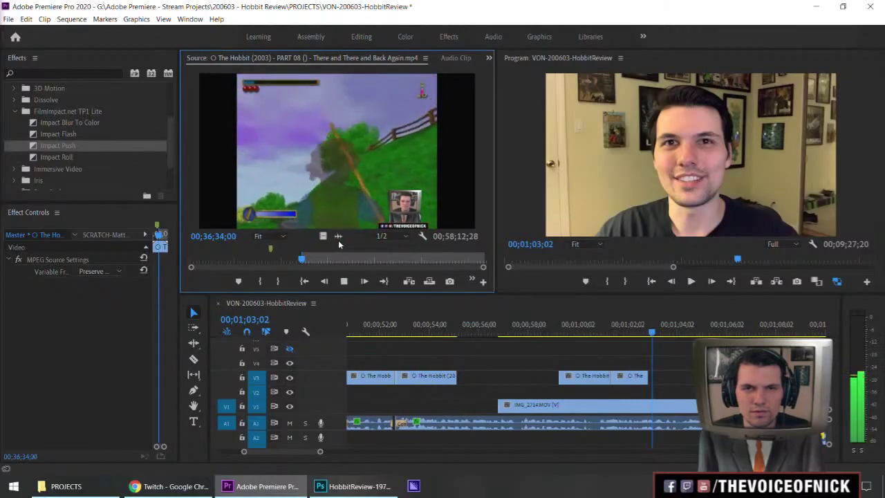
key(l)
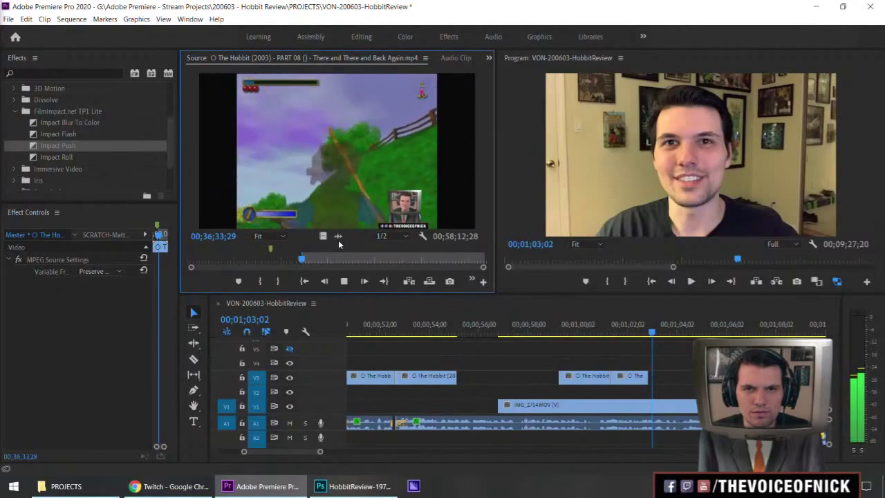
key(i)
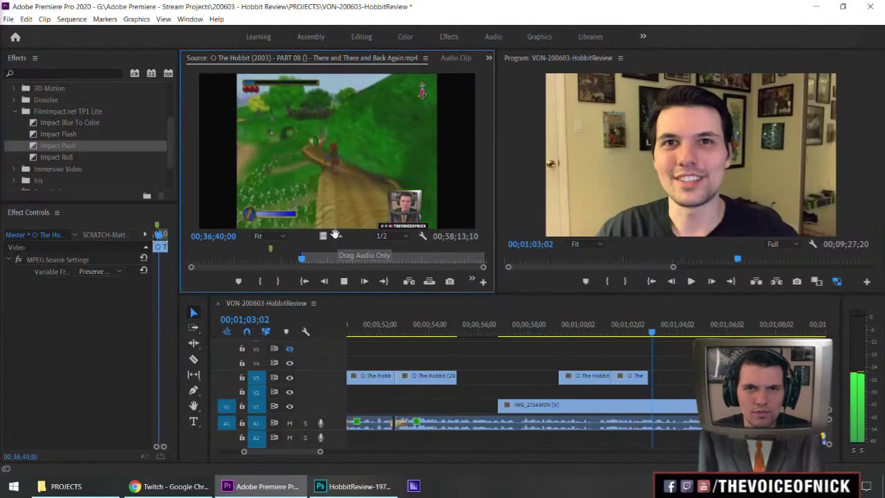
key(k)
key(o)
Place the video of the rooftop excerpt on V3 at 00;01;03;02 and play through into the Gandalf cutscene.
drag(322, 236, 651, 377)
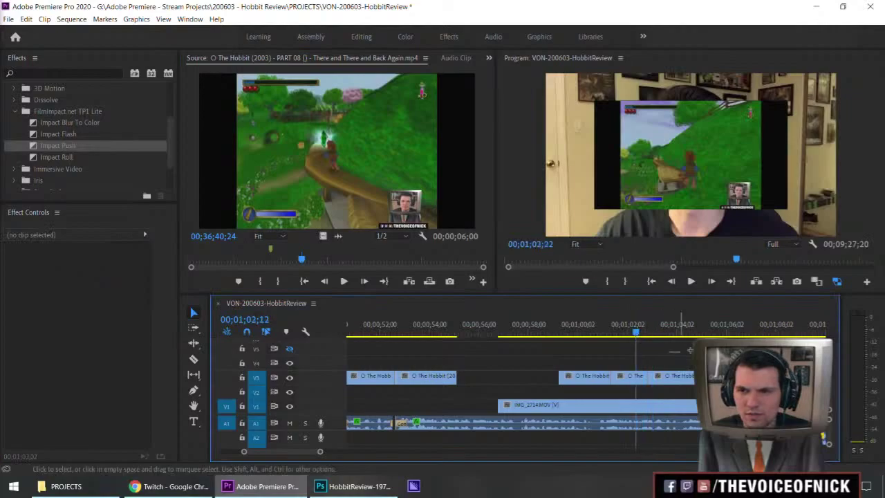
scroll(720, 332, down, 2)
key(space)
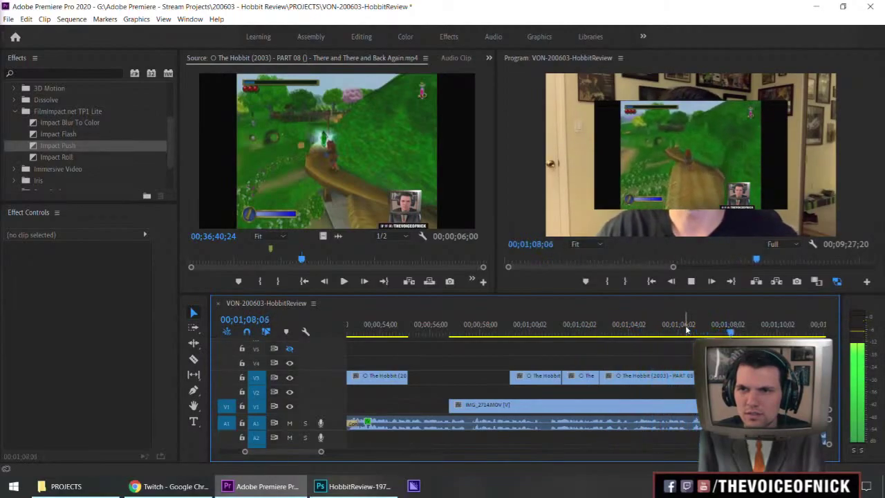
key(minus)
key(equal)
key(minus)
key(minus)
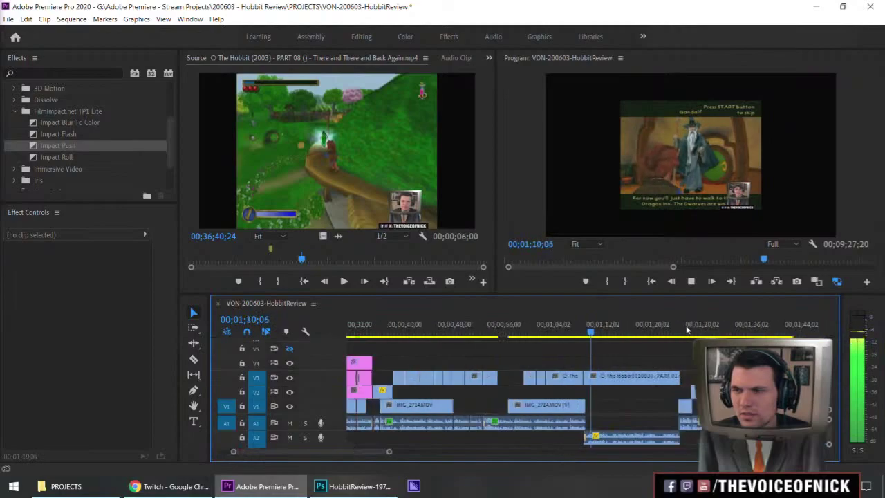
key(equal)
key(space)
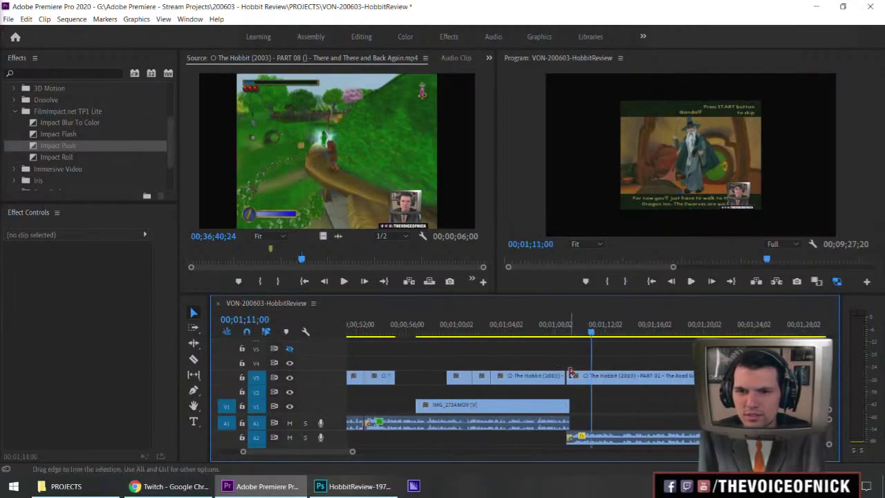
Shift the three excerpts above IMG_2714 slightly later so they meet the PART 01 cutscene on V3, and check the join.
click(573, 378)
drag(543, 379, 408, 388)
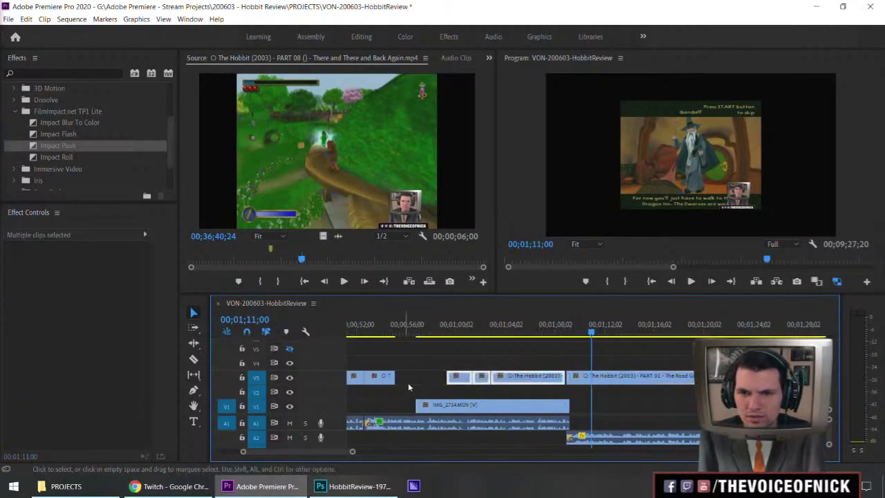
drag(515, 379, 519, 382)
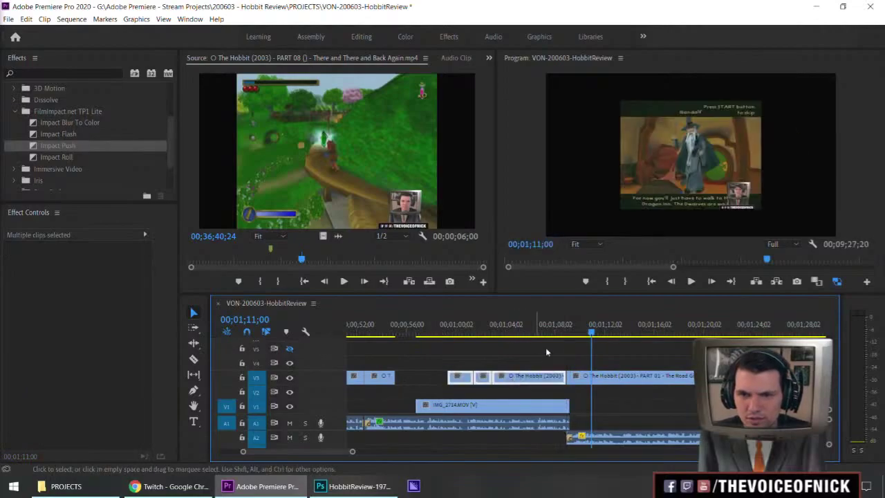
key(=)
key(=)
key(=)
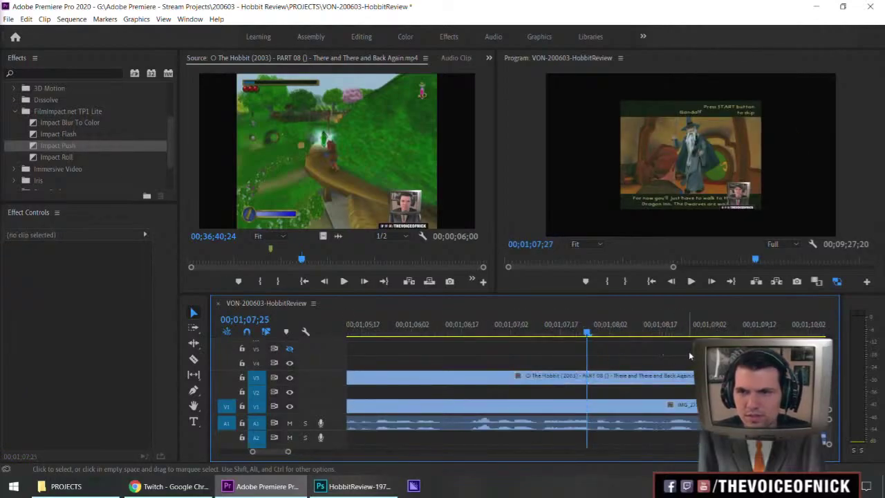
key(space)
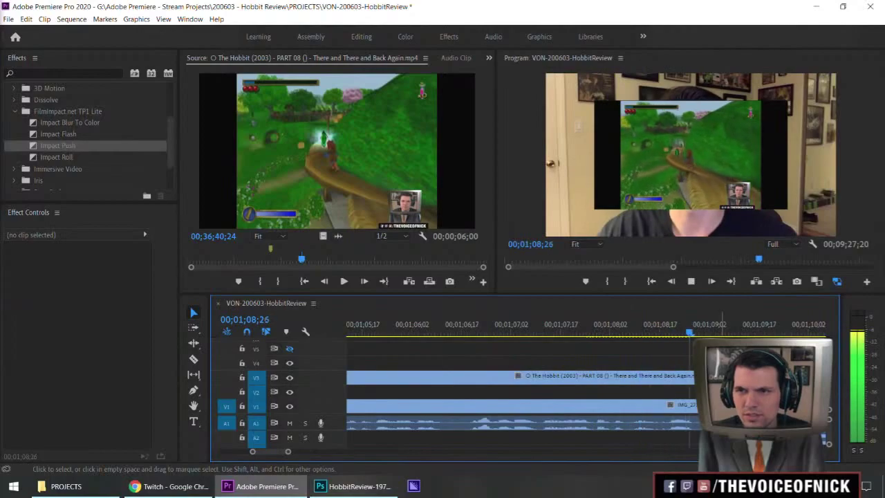
click(710, 333)
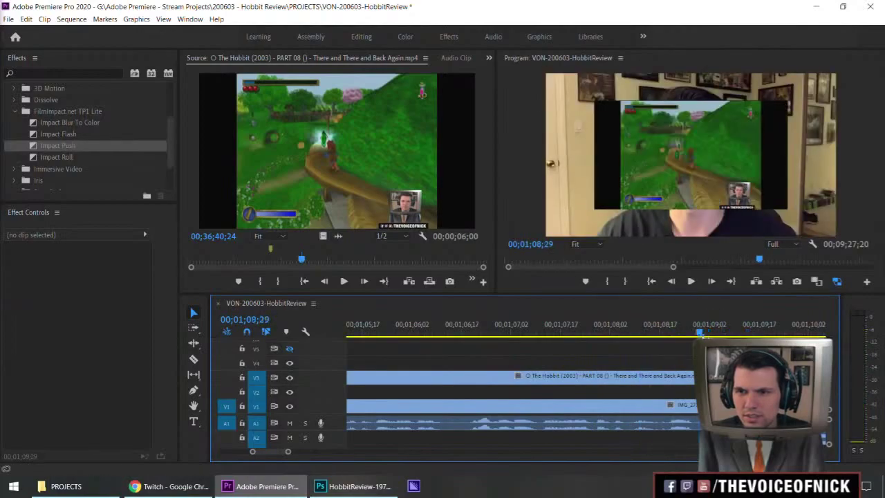
Play the sequence from about 00;00;59;21 to review the shifted V3 excerpts against the narration.
key(minus)
key(minus)
key(minus)
click(570, 333)
click(495, 332)
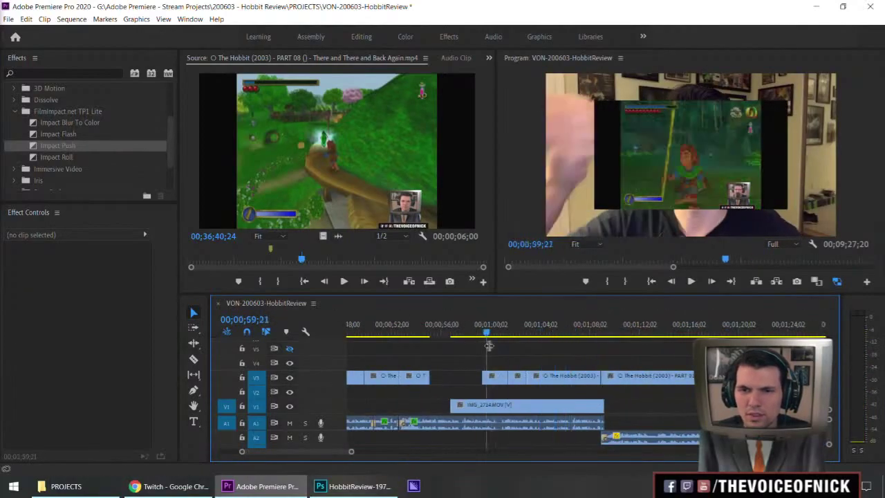
key(equal)
key(space)
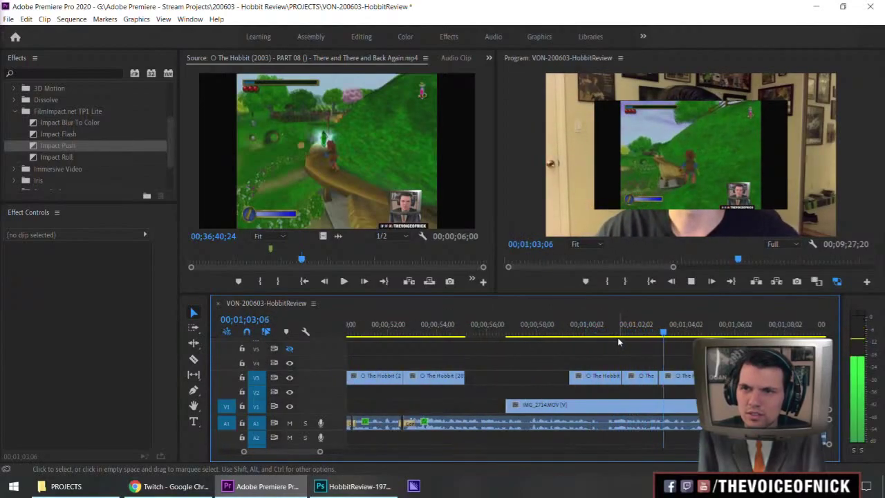
Delete the short middle PART 08 excerpt from V3, play back the resulting gap, and save the project.
scroll(553, 354, down, 2)
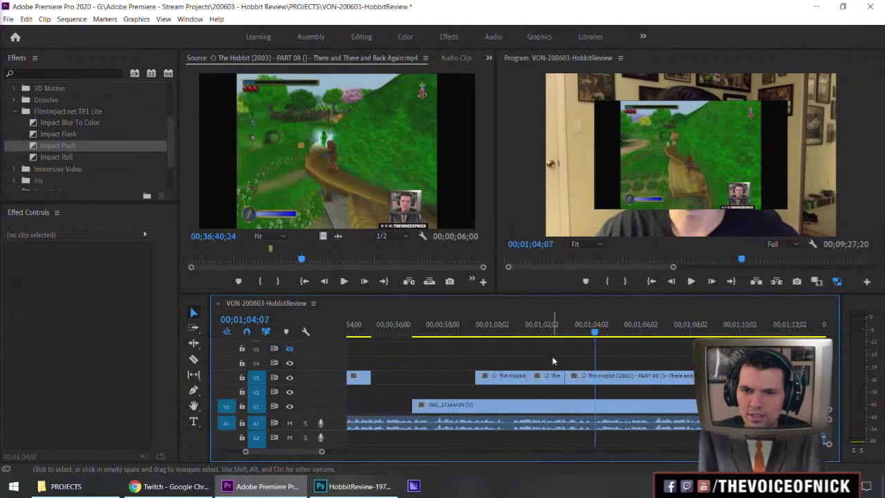
click(544, 376)
mouse_move(530, 374)
mouse_down()
mouse_move(512, 379)
mouse_move(547, 380)
mouse_move(514, 379)
mouse_up()
key(space)
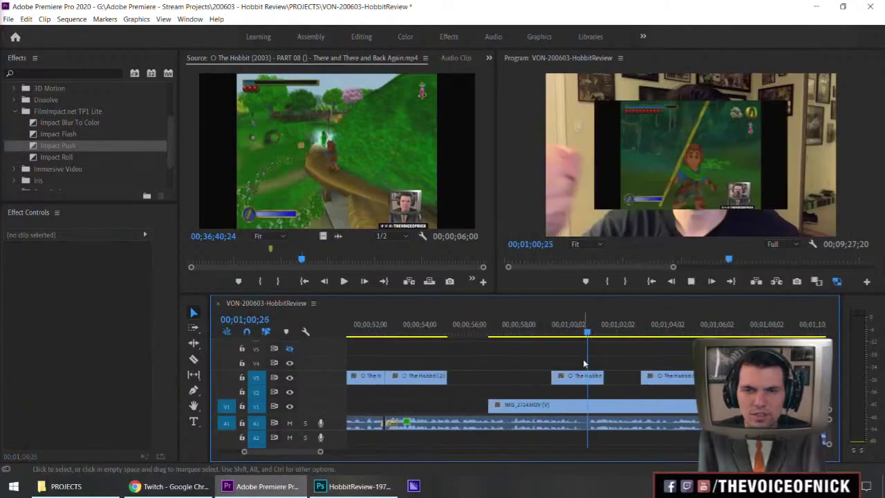
key(ctrl+s)
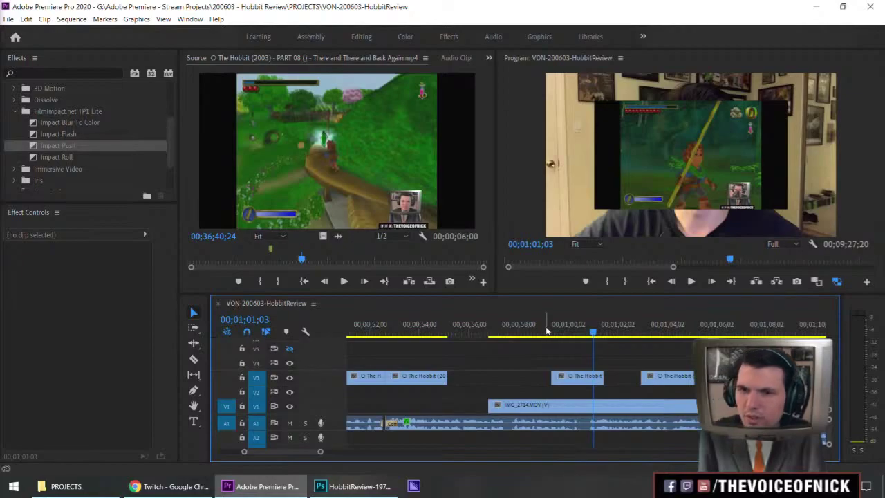
Add a green sequence marker at 00;00;54;29 where the V3 excerpts end, show the whole sequence, and save the project.
scroll(510, 337, down, 3)
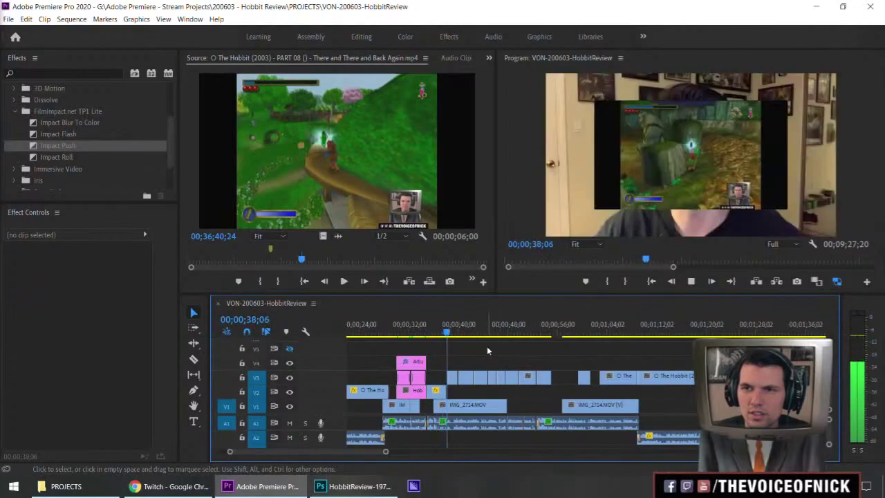
click(552, 330)
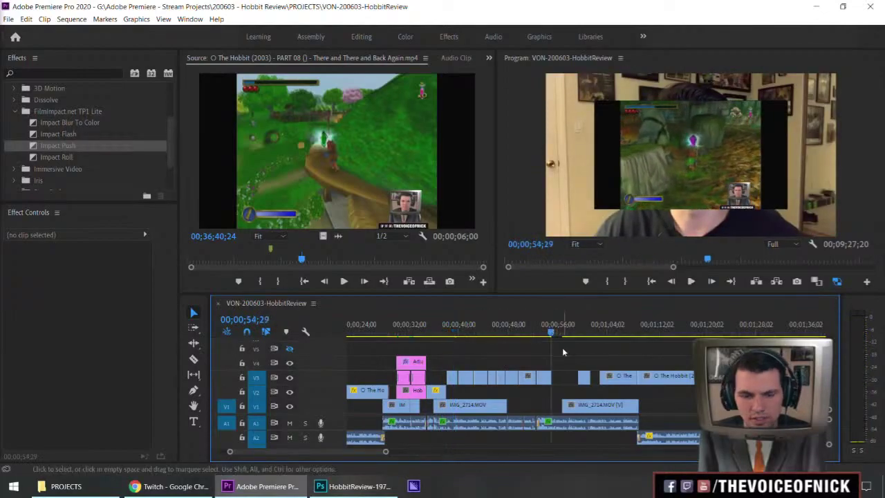
key(m)
key(m)
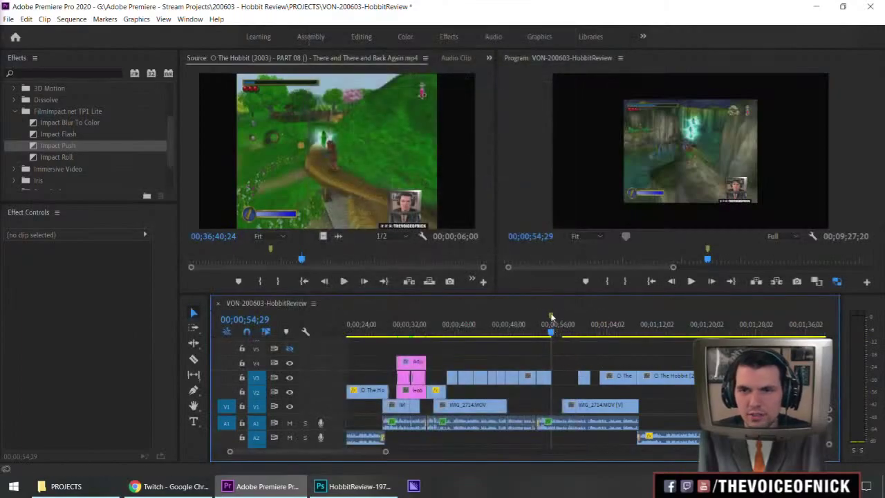
double_click(551, 316)
click(549, 54)
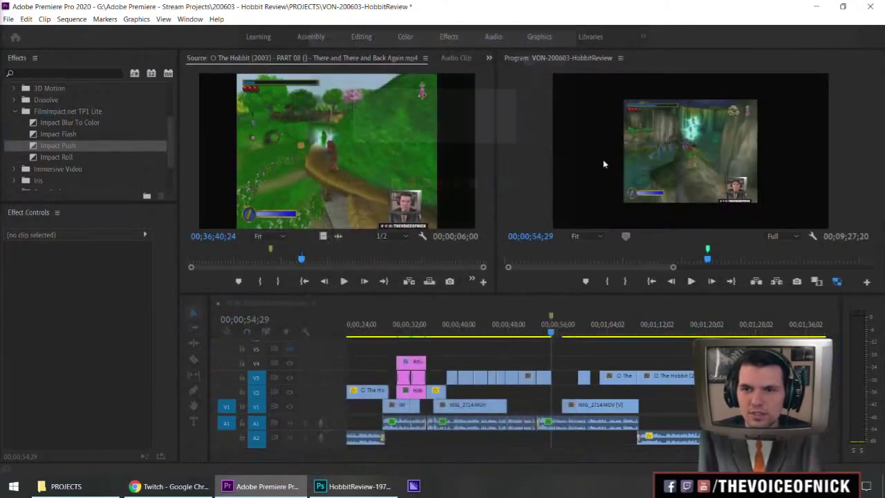
key(backslash)
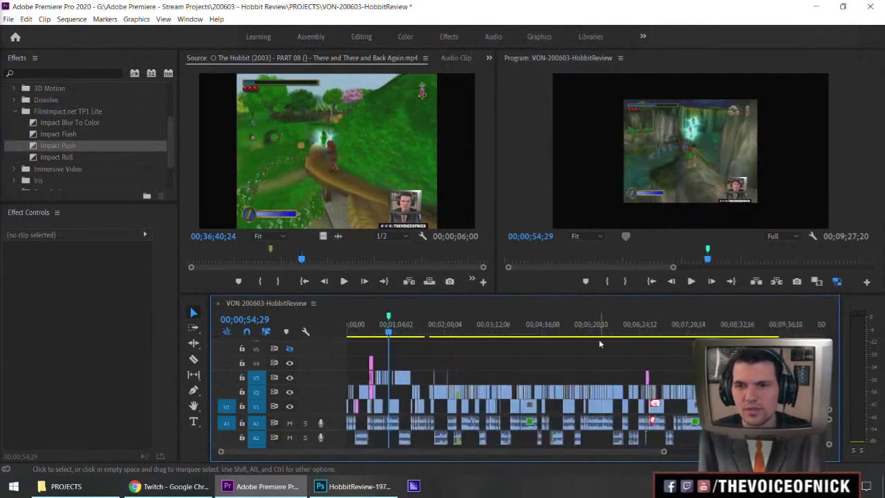
key(ctrl+s)
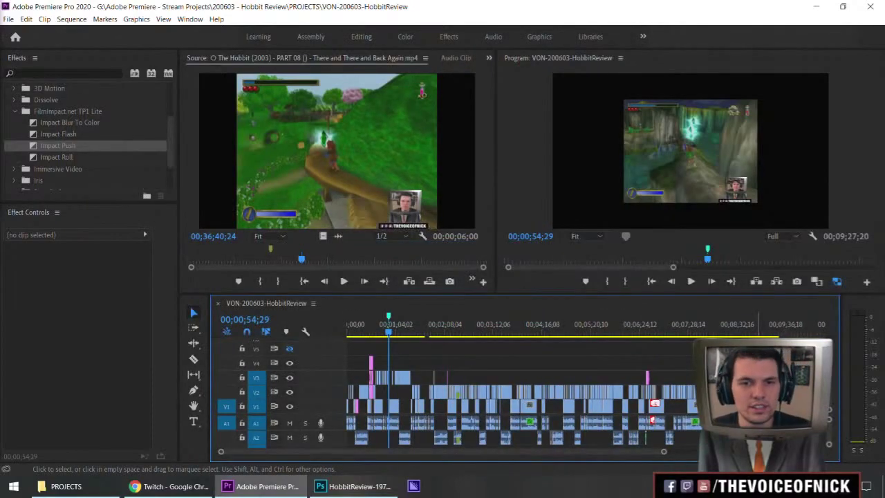